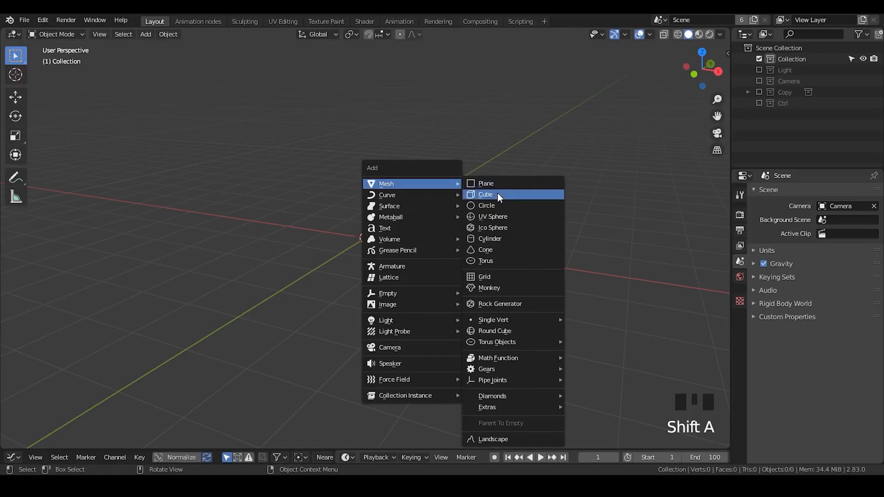
# - Add a cube moved aside along the X axis, and add a UV sphere at the scene's origin
pyautogui.press('g')
pyautogui.click(407, 193)
pyautogui.hotkey('shift', 'a')
pyautogui.moveTo(407, 191)
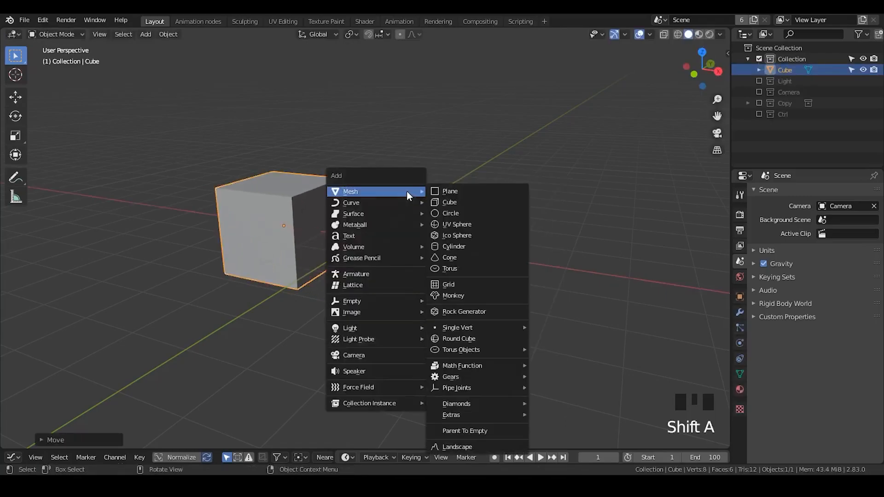
pyautogui.click(462, 225)
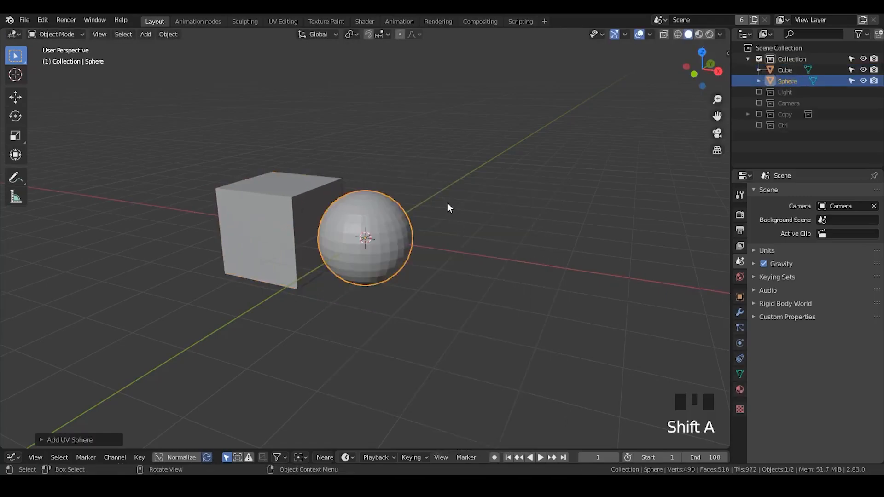
# - Hide the cube and duplicate the sphere's whole mesh in Edit Mode, placing the copy beside the original along X
pyautogui.click(862, 70)
pyautogui.press('Tab')
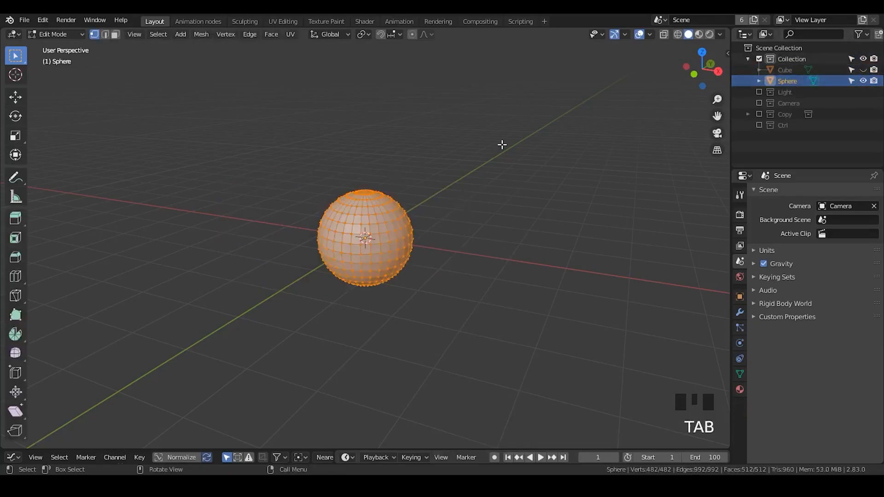
pyautogui.keyDown('ctrl'); pyautogui.moveTo(440, 252); pyautogui.dragTo(431, 166, button='middle'); pyautogui.keyUp('ctrl')
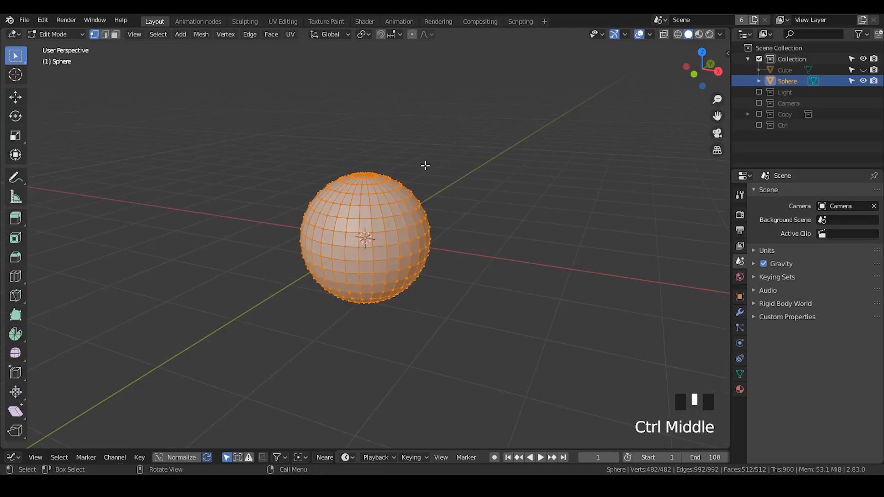
pyautogui.keyDown('shift'); pyautogui.moveTo(410, 239); pyautogui.dragTo(399, 210, button='middle'); pyautogui.keyUp('shift')
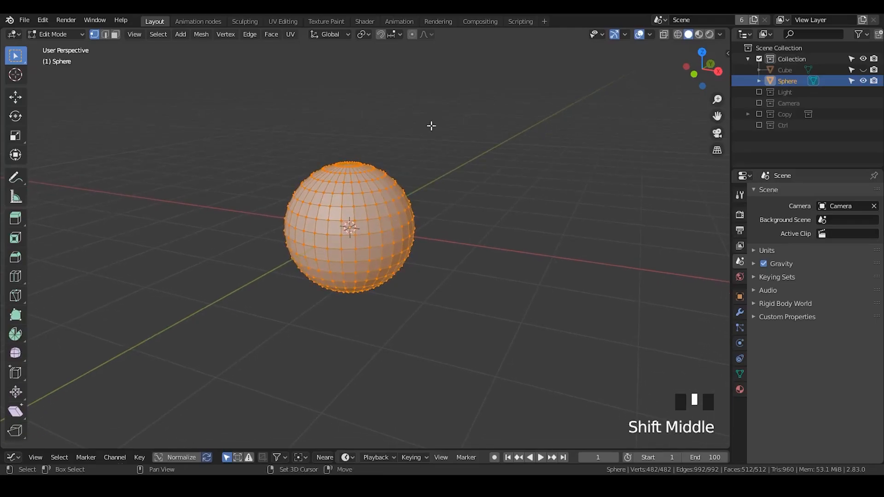
pyautogui.click(759, 81)
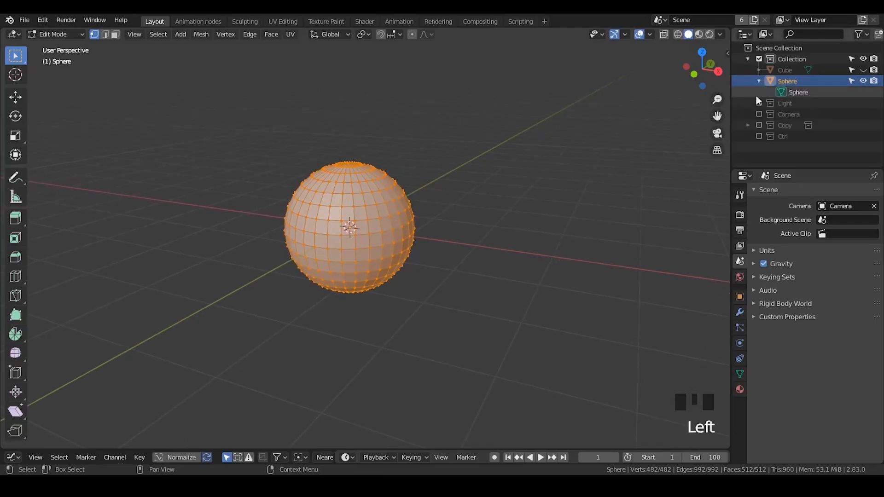
pyautogui.hotkey('shift', 'd')
pyautogui.click(592, 162)
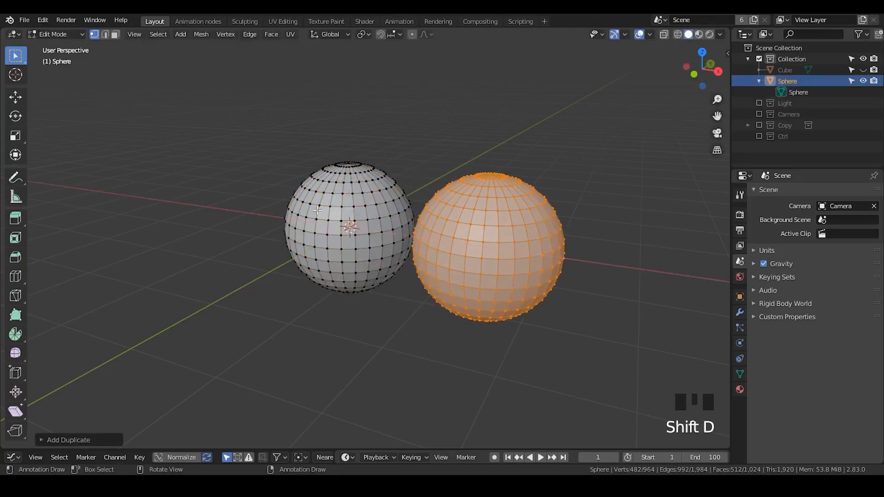
# - Select all linked geometry of the original sphere in Edit Mode and return to Object Mode
pyautogui.click(334, 204)
pyautogui.hotkey('ctrl', 'l')
pyautogui.moveTo(335, 204); pyautogui.dragTo(368, 198, button='middle')
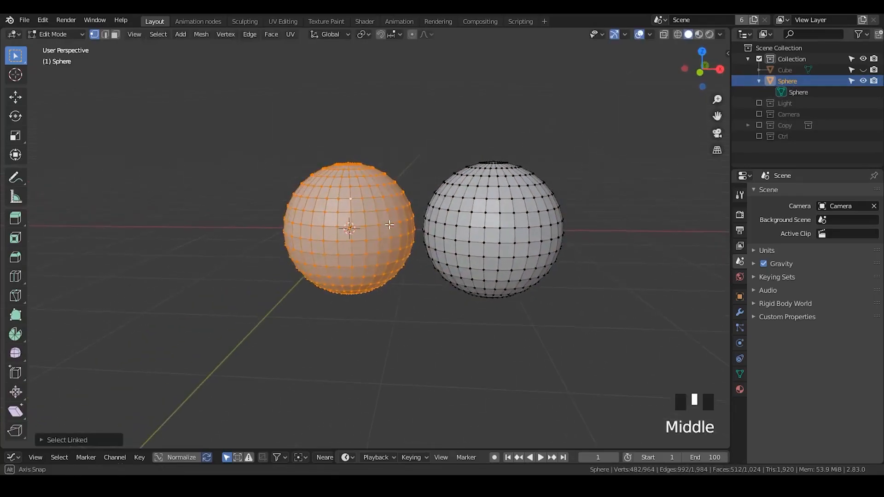
pyautogui.press('Tab')
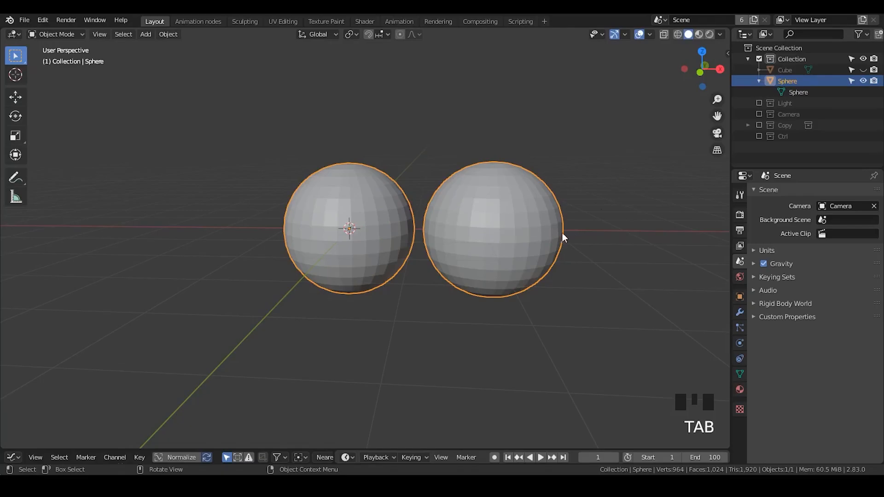
# - Add a Subdivision Surface modifier to the sphere object and collapse its settings
pyautogui.click(740, 312)
pyautogui.click(791, 193)
pyautogui.click(687, 376)
pyautogui.moveTo(496, 269); pyautogui.dragTo(511, 244, button='middle')
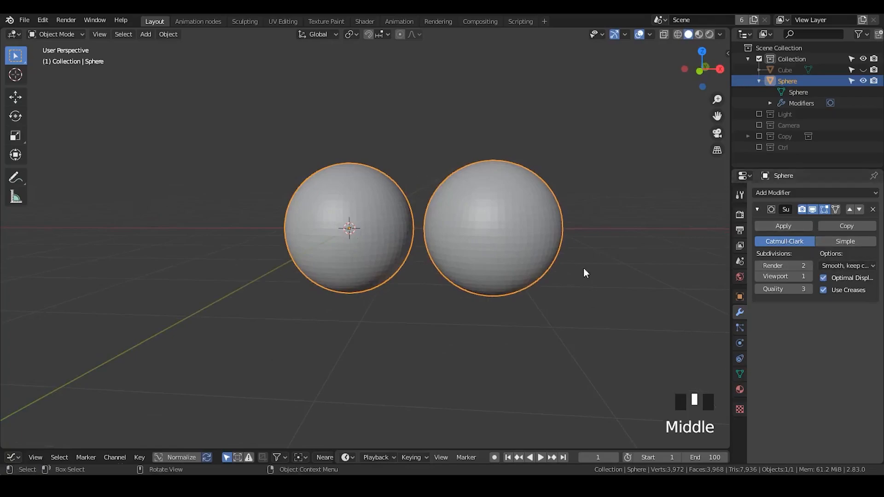
pyautogui.click(757, 209)
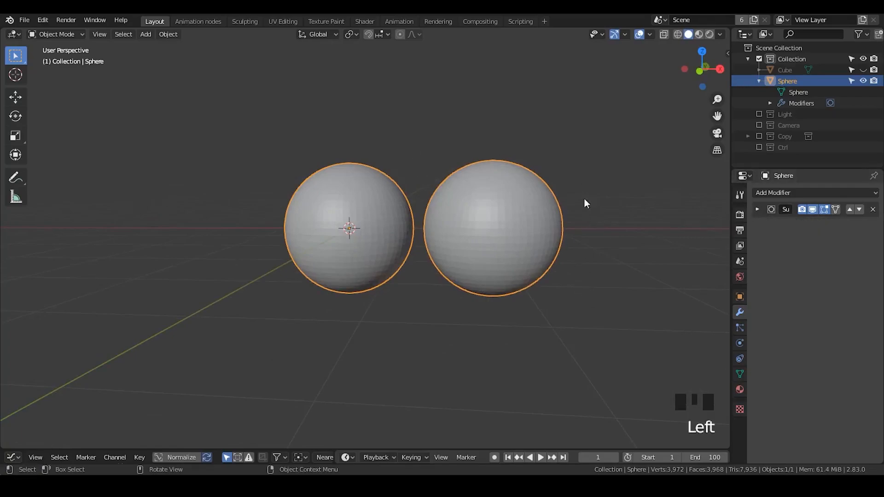
# - Disable the Subdivision Surface modifier in viewport and render, and move the duplicated sphere along X until it overlaps the original
pyautogui.click(814, 208)
pyautogui.click(802, 210)
pyautogui.press('Tab')
pyautogui.click(512, 195)
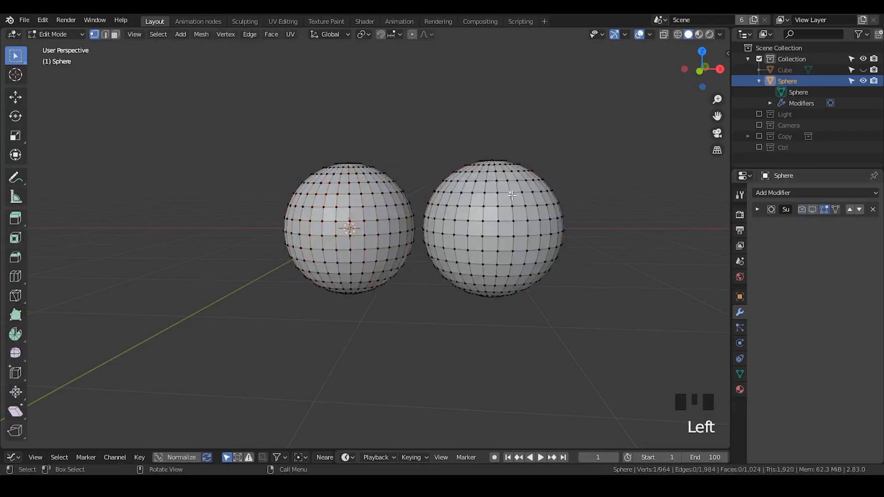
pyautogui.press('l')
pyautogui.press('g')
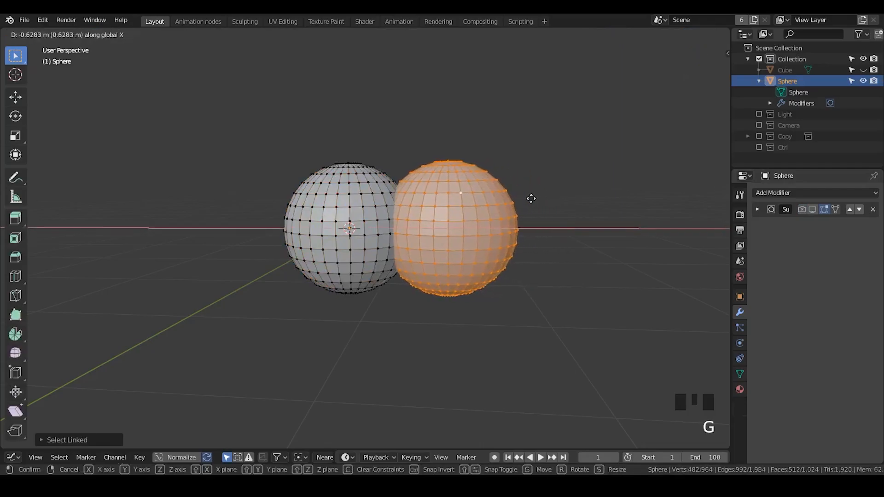
pyautogui.click(529, 198)
pyautogui.press('Tab')
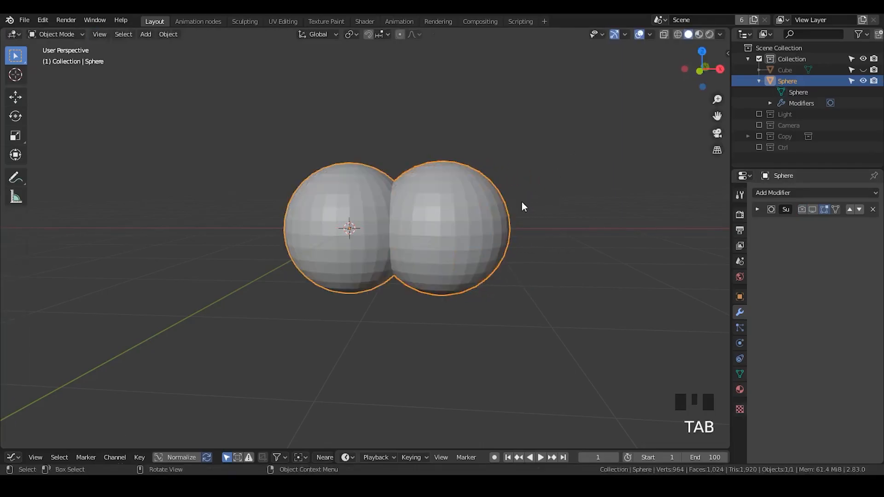
# - Examine the overlapping interior geometry of the two spheres in wireframe shading, and return to solid shading
pyautogui.moveTo(535, 206); pyautogui.dragTo(530, 230, button='middle')
pyautogui.keyDown('ctrl'); pyautogui.moveTo(407, 256); pyautogui.dragTo(408, 176, button='middle'); pyautogui.keyUp('ctrl')
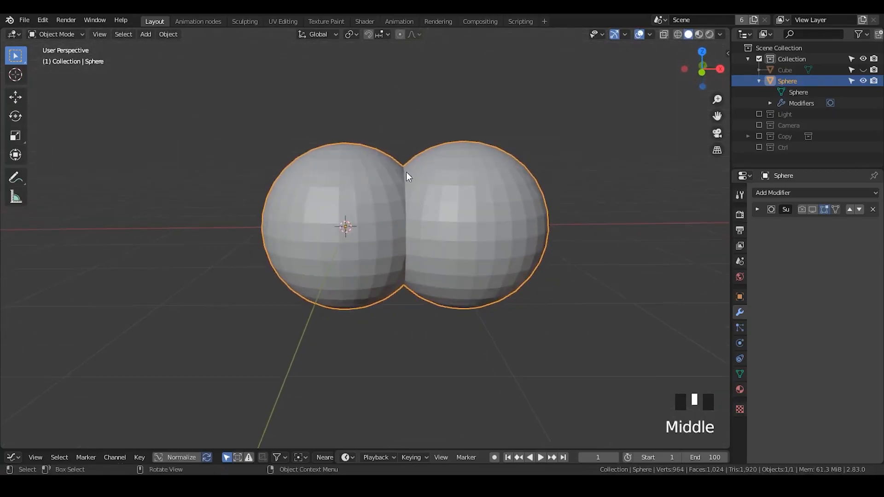
pyautogui.click(677, 34)
pyautogui.moveTo(442, 225)
pyautogui.mouseDown(button='middle')
pyautogui.moveTo(455, 292)
pyautogui.moveTo(369, 154)
pyautogui.mouseUp(button='middle')
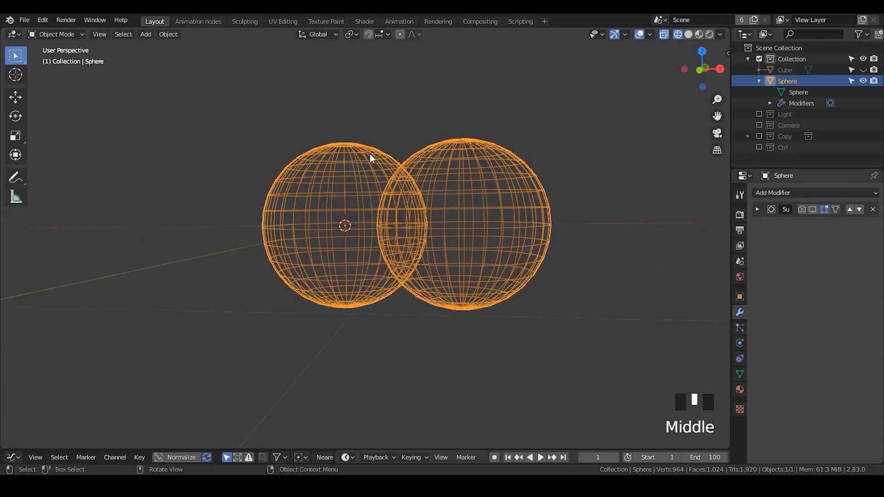
pyautogui.moveTo(410, 209); pyautogui.dragTo(399, 236, button='middle')
pyautogui.scroll(-1, 400, 203)
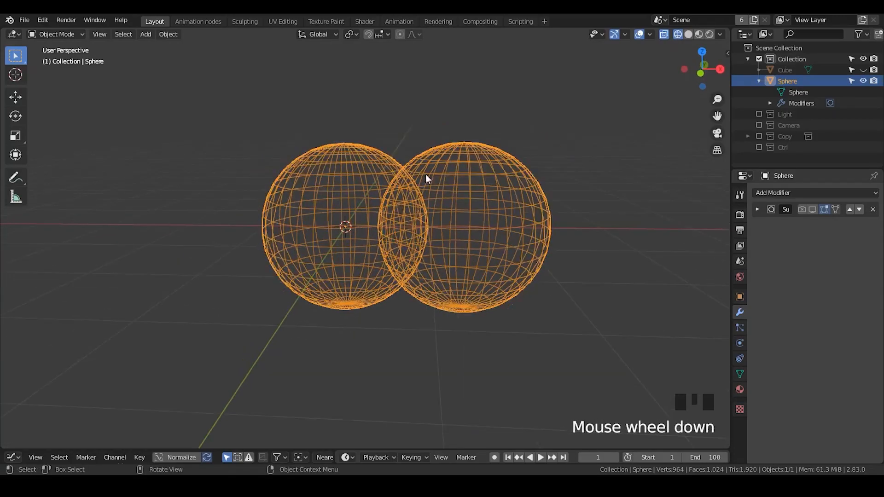
pyautogui.click(688, 34)
# - Re-enable the Subdivision Surface modifier in viewport and render, and expand its settings
pyautogui.click(812, 210)
pyautogui.click(802, 209)
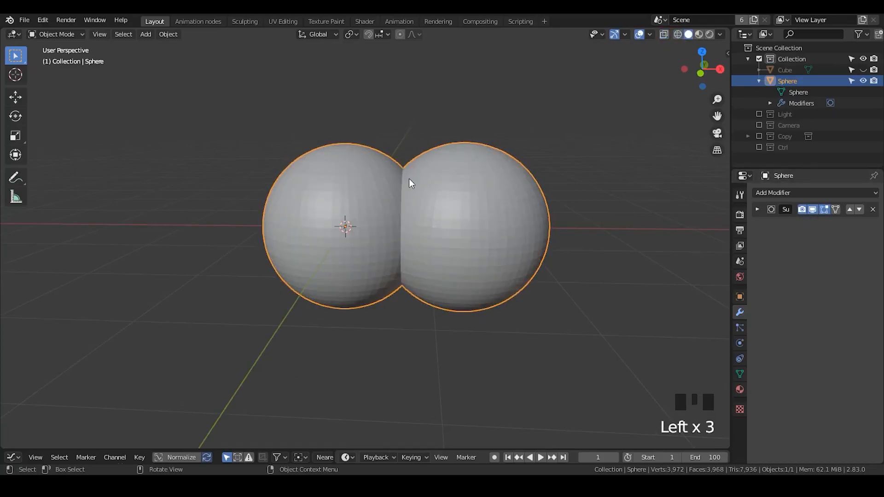
pyautogui.moveTo(414, 270)
pyautogui.mouseDown(button='middle')
pyautogui.moveTo(421, 246)
pyautogui.moveTo(415, 273)
pyautogui.mouseUp(button='middle')
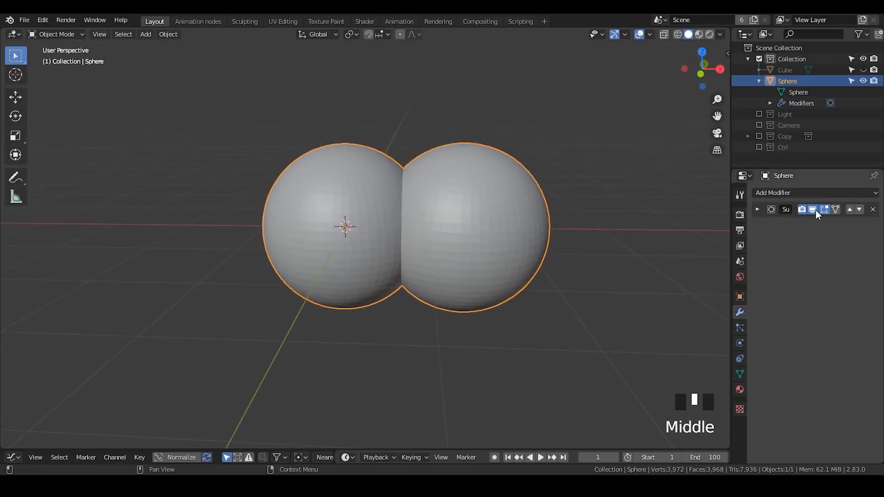
pyautogui.scroll(1, 843, 267)
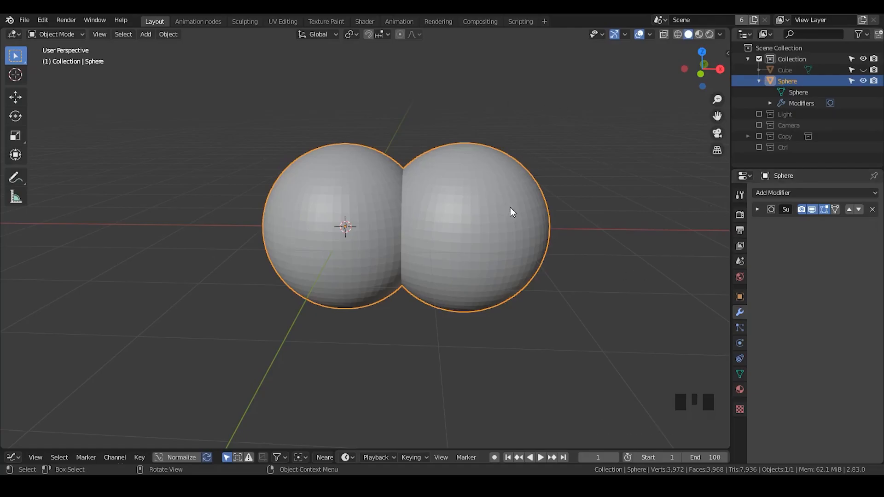
pyautogui.click(757, 209)
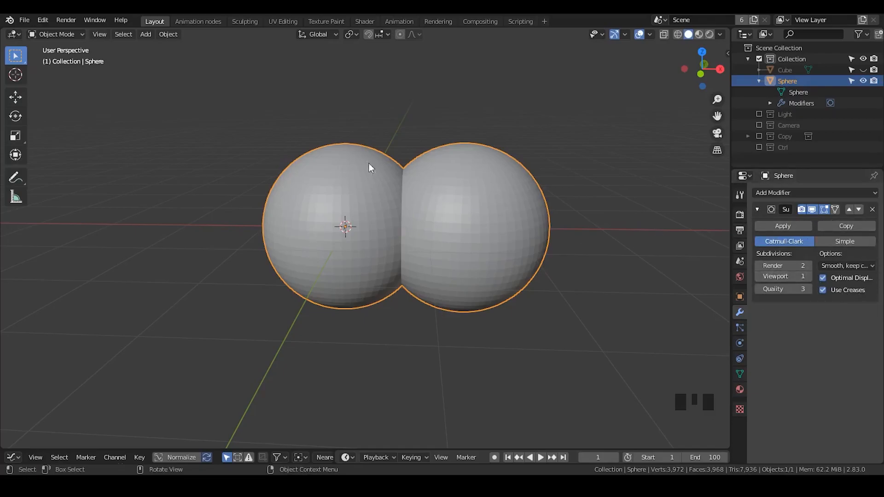
# - Duplicate the selected sphere in Edit Mode and move the copy behind the original sphere so they overlap
pyautogui.press('Tab')
pyautogui.moveTo(528, 221); pyautogui.dragTo(469, 225, button='middle')
pyautogui.hotkey('shift', 'd')
pyautogui.rightClick(518, 222)
pyautogui.press('g')
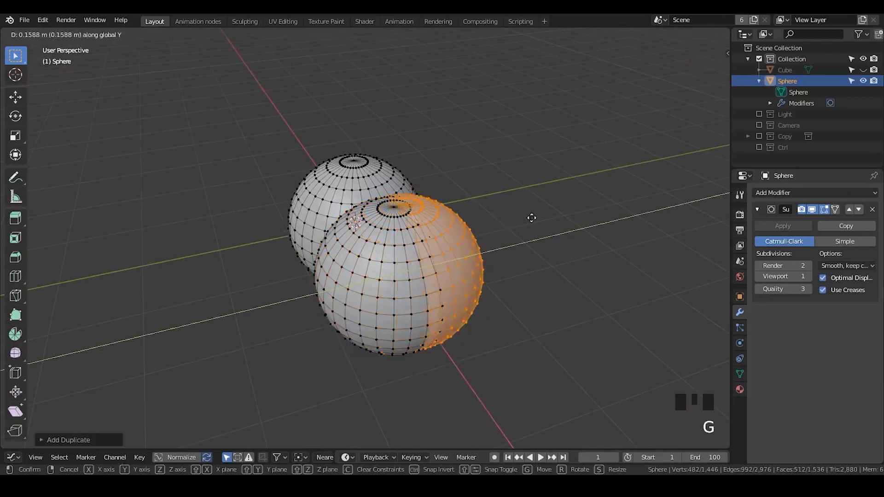
pyautogui.press('g')
pyautogui.click(521, 158)
pyautogui.press('Tab')
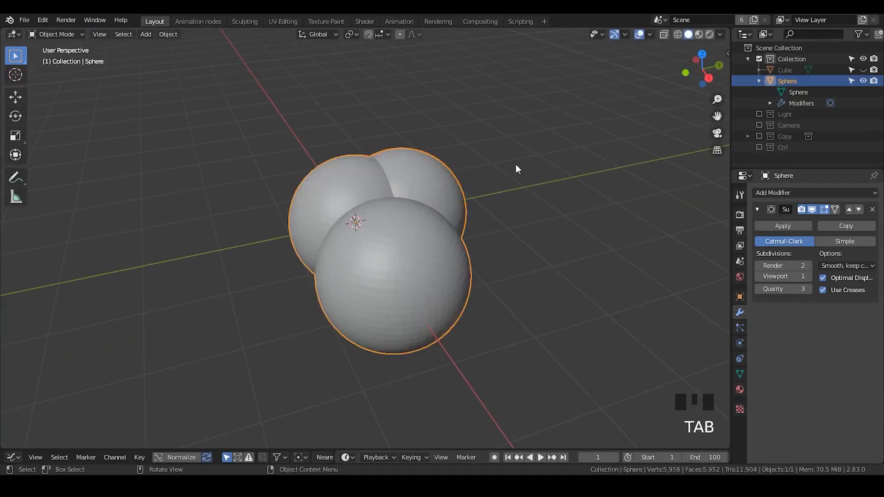
# - Unhide the cube beside the spheres and select the sphere object
pyautogui.click(863, 70)
pyautogui.click(781, 70)
pyautogui.moveTo(332, 258); pyautogui.dragTo(411, 261, button='middle')
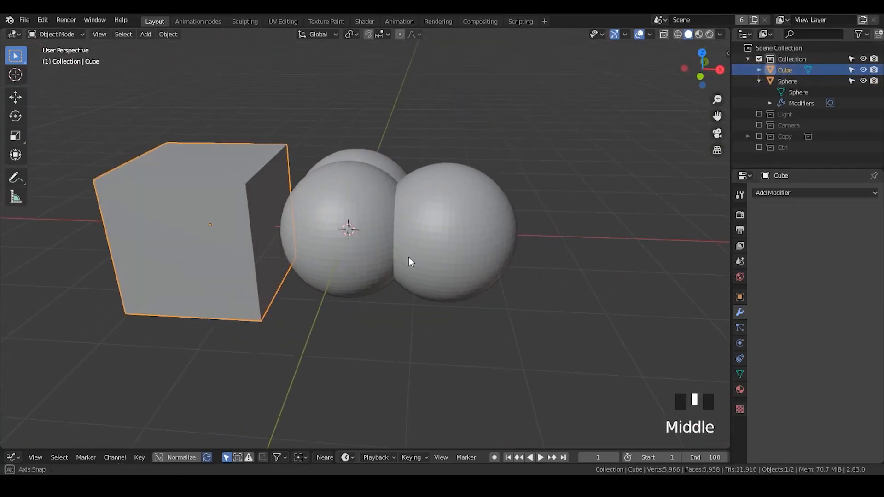
pyautogui.keyDown('shift'); pyautogui.moveTo(310, 271); pyautogui.dragTo(392, 214, button='middle'); pyautogui.keyUp('shift')
pyautogui.click(393, 213)
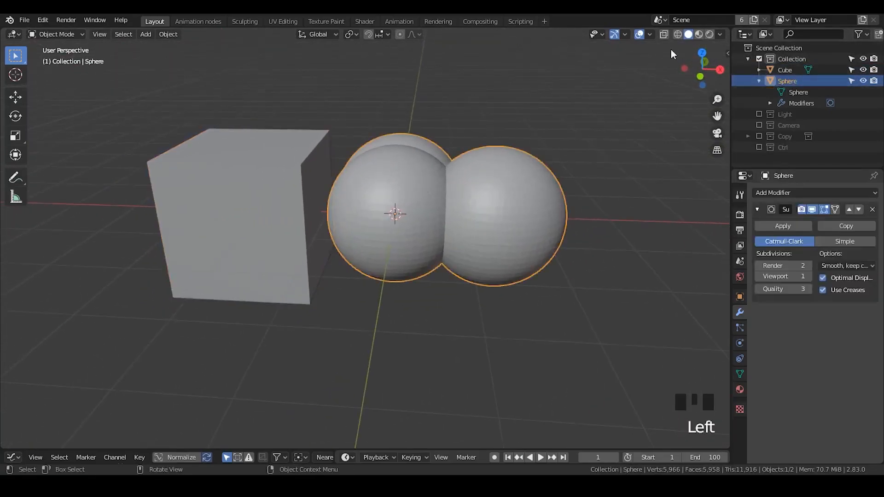
# - Examine the three intersecting spheres in wireframe shading, and return to solid shading
pyautogui.click(679, 33)
pyautogui.moveTo(398, 248); pyautogui.dragTo(421, 220, button='middle')
pyautogui.moveTo(413, 253); pyautogui.dragTo(527, 102, button='middle')
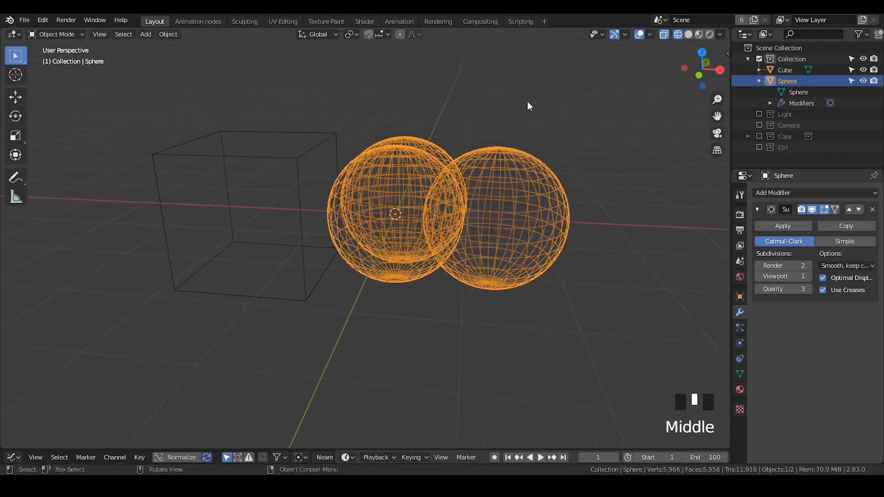
pyautogui.click(689, 33)
# - Add a Boolean modifier to the cube with the Difference operation and the Sphere object as its target
pyautogui.click(238, 138)
pyautogui.click(778, 193)
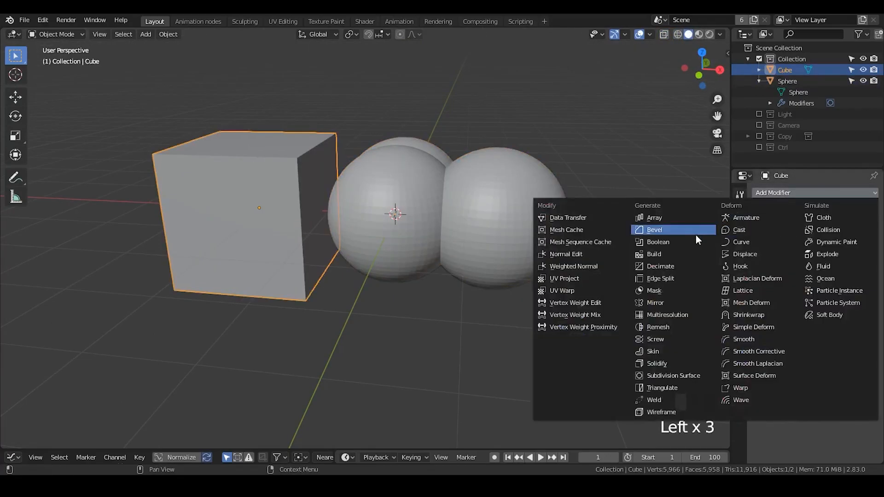
pyautogui.click(695, 246)
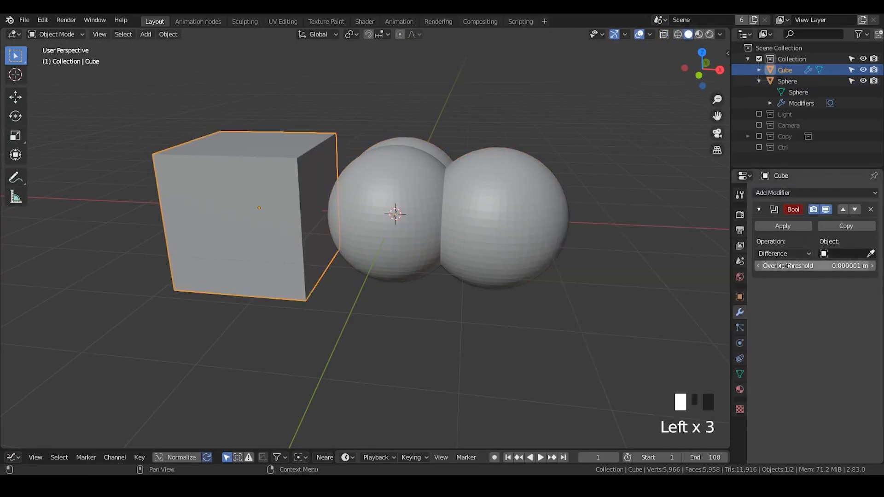
pyautogui.click(870, 253)
pyautogui.click(390, 207)
# - Move the cube along the X axis until it overlaps the sphere object, and leave the cube selected
pyautogui.press('g')
pyautogui.click(328, 170)
pyautogui.moveTo(475, 232); pyautogui.dragTo(451, 162, button='middle')
pyautogui.click(440, 222)
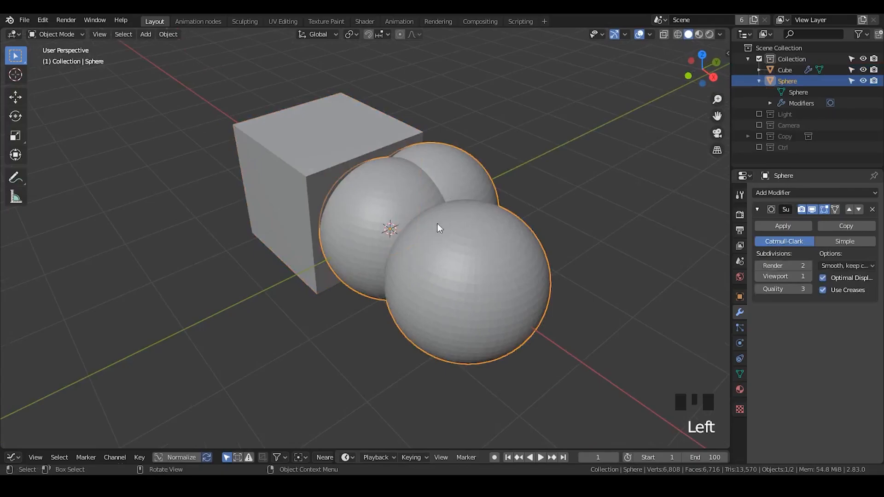
pyautogui.click(321, 152)
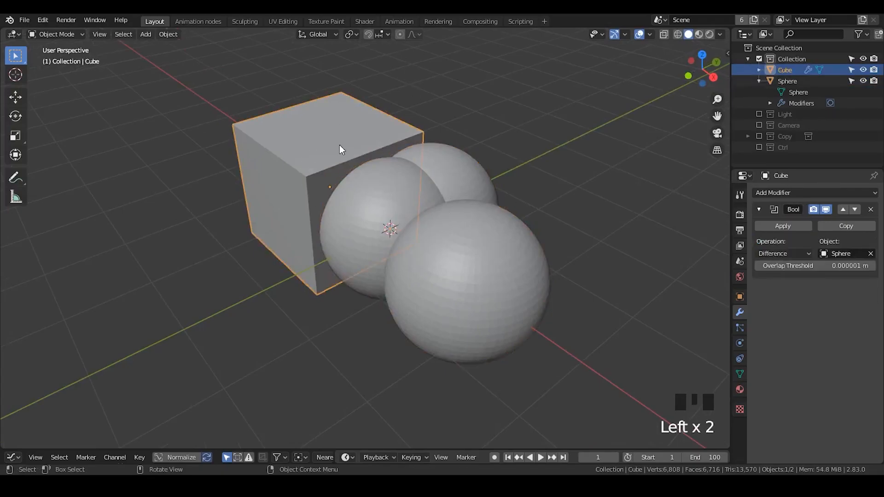
# - Hide the sphere object and examine the cavity the Boolean cuts into the cube
pyautogui.click(863, 81)
pyautogui.moveTo(475, 261); pyautogui.dragTo(405, 234, button='middle')
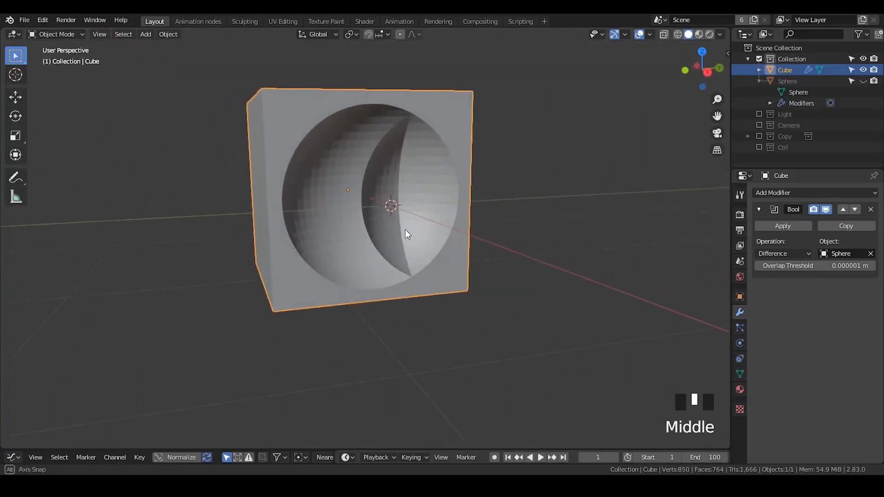
pyautogui.moveTo(372, 184)
pyautogui.mouseDown(button='middle')
pyautogui.moveTo(361, 198)
pyautogui.moveTo(395, 209)
pyautogui.moveTo(367, 192)
pyautogui.moveTo(306, 203)
pyautogui.moveTo(385, 201)
pyautogui.moveTo(336, 209)
pyautogui.moveTo(413, 212)
pyautogui.moveTo(375, 172)
pyautogui.mouseUp(button='middle')
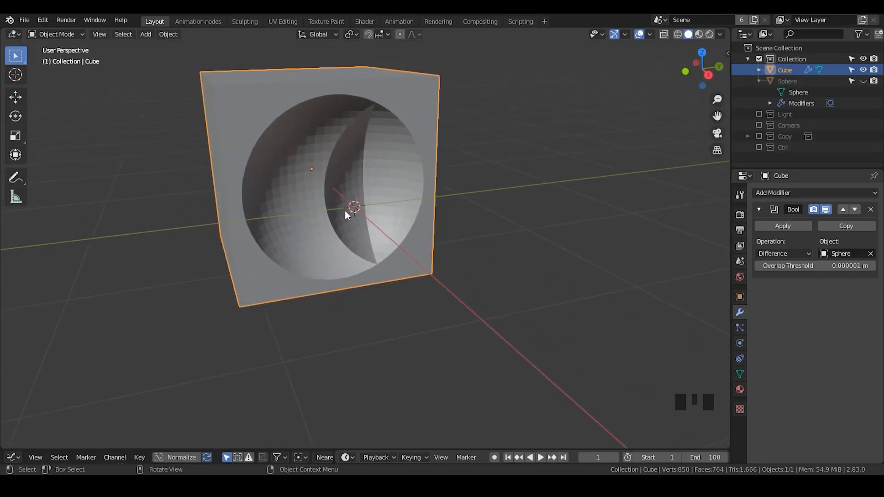
pyautogui.moveTo(345, 223); pyautogui.dragTo(349, 160, button='middle')
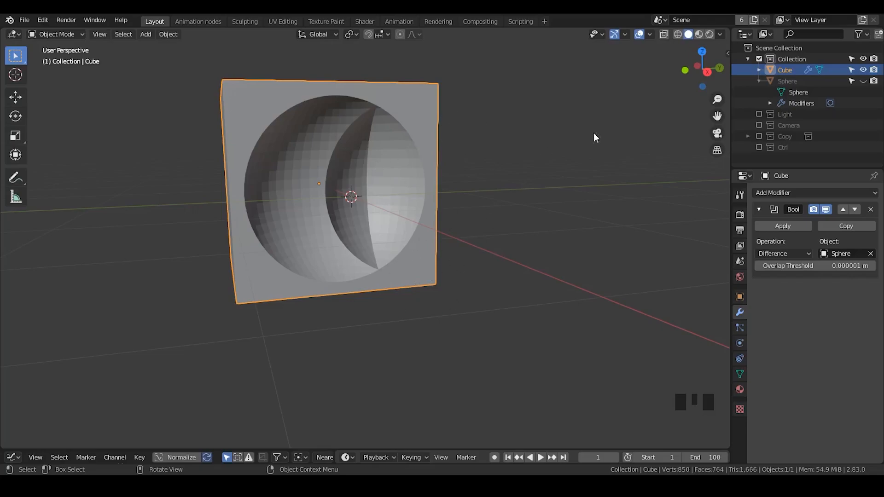
# - Unhide and select the sphere object, and disable its Subdivision Surface modifier in viewport and render
pyautogui.click(864, 81)
pyautogui.click(786, 81)
pyautogui.moveTo(372, 146); pyautogui.dragTo(436, 186, button='middle')
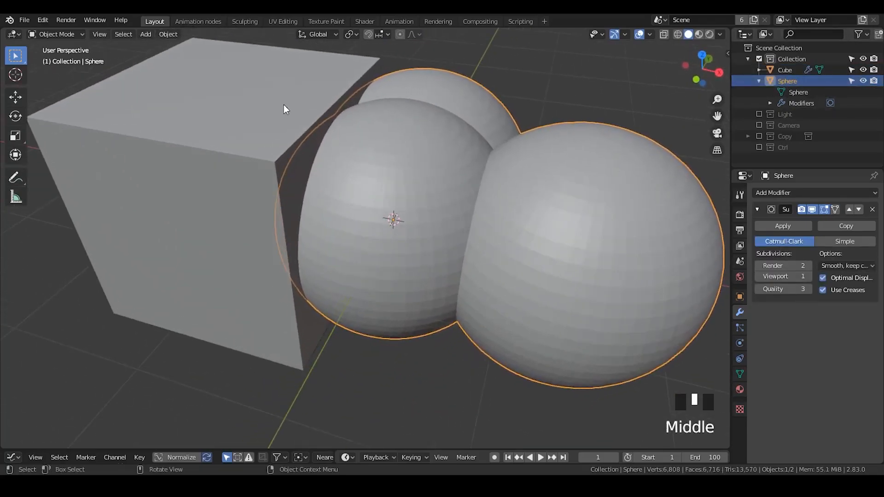
pyautogui.click(812, 209)
pyautogui.click(802, 209)
pyautogui.moveTo(510, 174); pyautogui.dragTo(504, 191, button='middle')
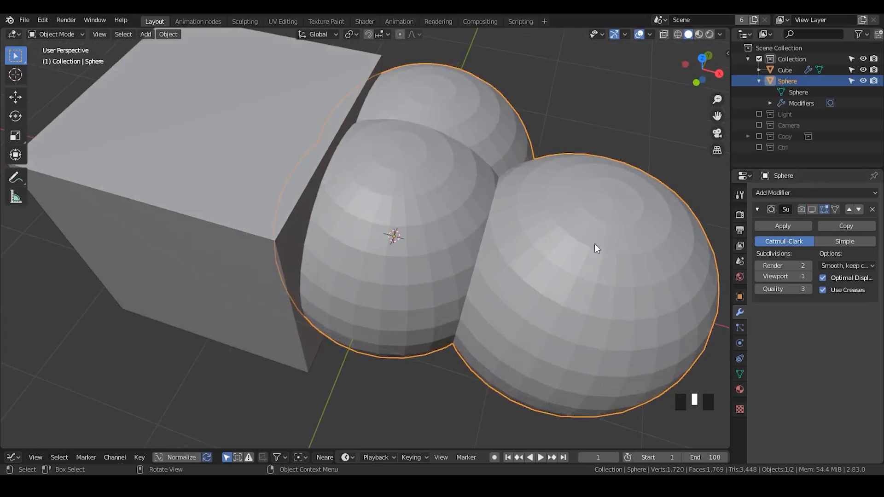
# - Replace the sphere object's Subdivision Surface modifier with a Remesh modifier
pyautogui.moveTo(546, 276); pyautogui.dragTo(543, 234, button='middle')
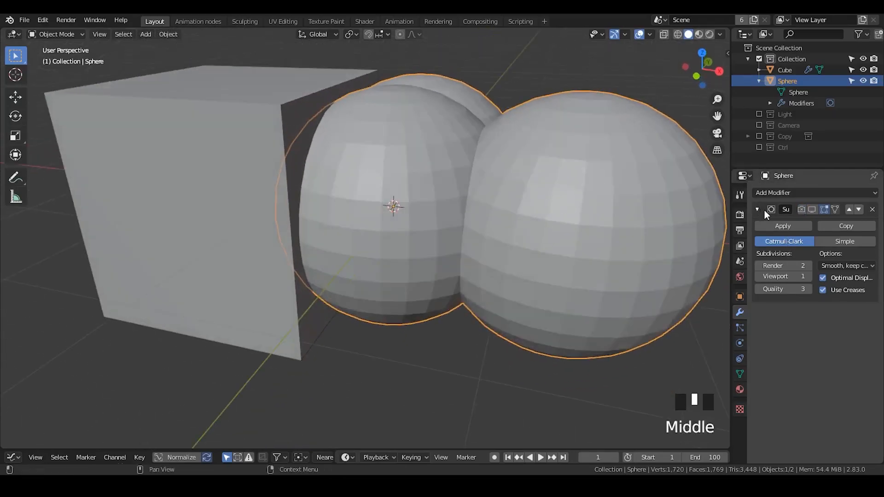
pyautogui.click(872, 210)
pyautogui.click(819, 196)
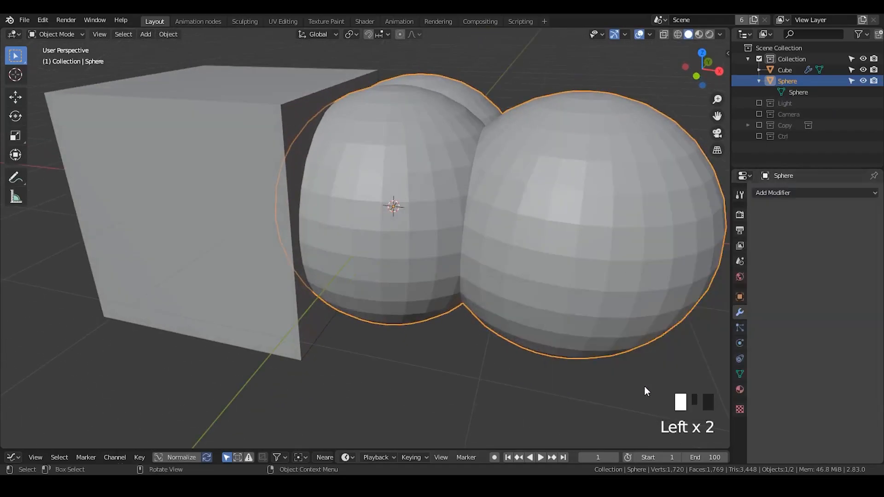
pyautogui.click(772, 198)
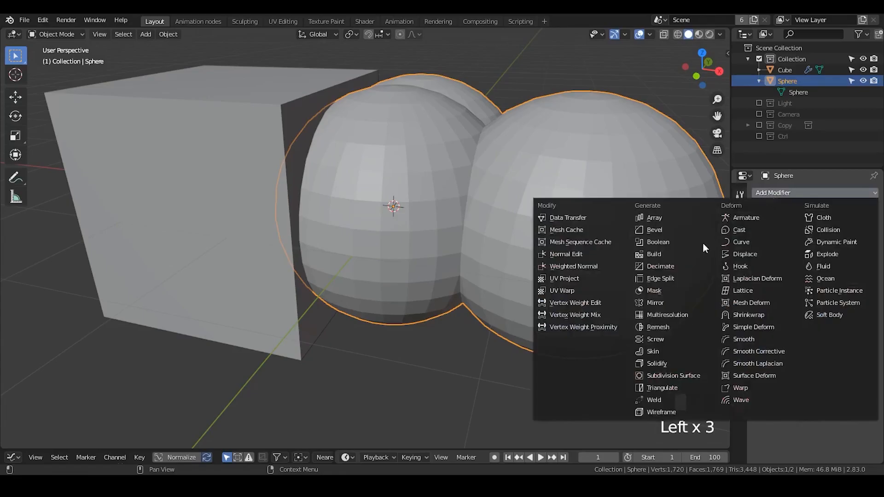
pyautogui.click(662, 326)
# - Hide the cube and examine the remeshed spheres' topology in wireframe shading
pyautogui.moveTo(491, 152)
pyautogui.mouseDown(button='middle')
pyautogui.moveTo(503, 247)
pyautogui.moveTo(499, 236)
pyautogui.moveTo(544, 212)
pyautogui.moveTo(533, 221)
pyautogui.moveTo(473, 209)
pyautogui.moveTo(540, 251)
pyautogui.moveTo(335, 111)
pyautogui.mouseUp(button='middle')
pyautogui.click(863, 70)
pyautogui.click(677, 35)
pyautogui.keyDown('shift'); pyautogui.moveTo(510, 223); pyautogui.dragTo(338, 184, button='middle'); pyautogui.keyUp('shift')
pyautogui.moveTo(472, 255); pyautogui.dragTo(521, 203, button='middle')
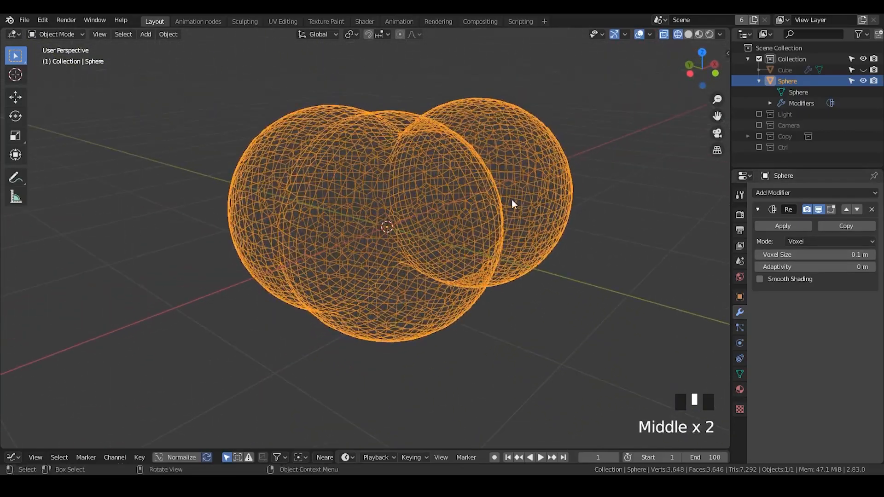
pyautogui.moveTo(412, 176); pyautogui.dragTo(477, 248, button='middle')
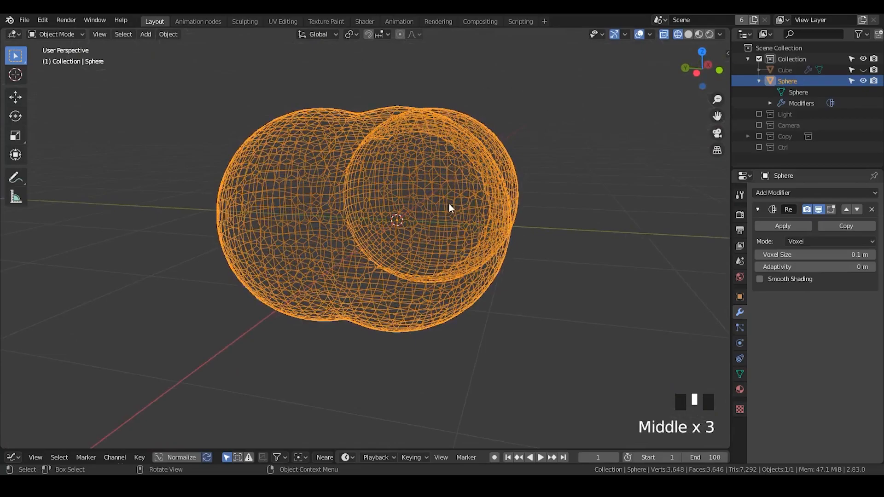
pyautogui.moveTo(442, 205); pyautogui.dragTo(383, 153, button='middle')
# - Compare the original separate spheres in Edit Mode with the remeshed result in Object Mode
pyautogui.press('Tab')
pyautogui.press('Tab')
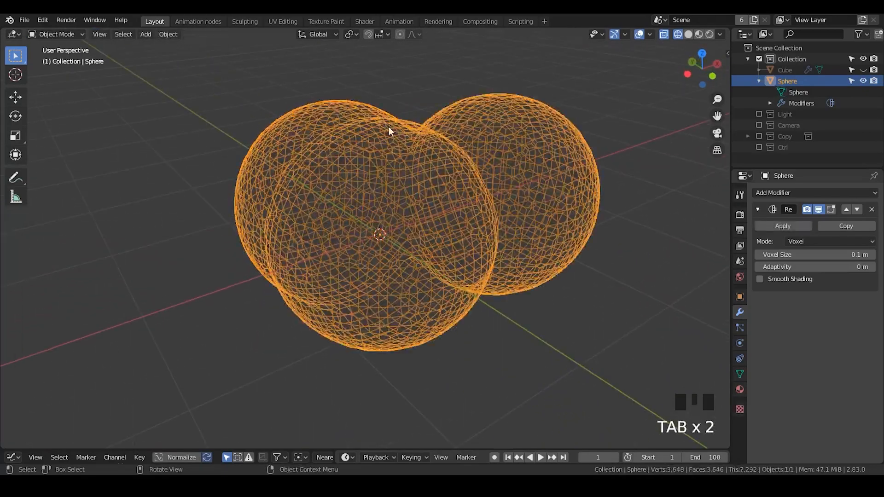
pyautogui.press('Tab')
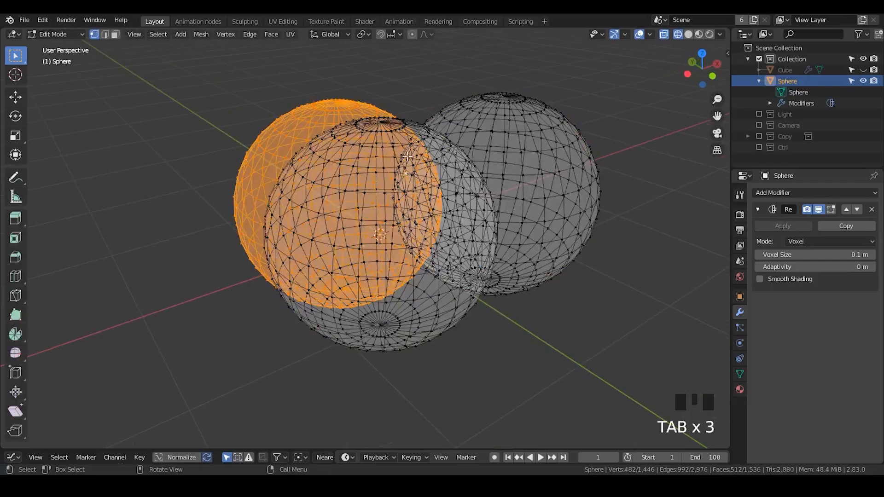
pyautogui.click(353, 167)
pyautogui.press('Tab')
pyautogui.moveTo(340, 150)
pyautogui.mouseDown(button='middle')
pyautogui.moveTo(373, 217)
pyautogui.moveTo(442, 201)
pyautogui.moveTo(400, 199)
pyautogui.moveTo(452, 197)
pyautogui.moveTo(412, 197)
pyautogui.moveTo(450, 211)
pyautogui.moveTo(410, 197)
pyautogui.moveTo(439, 136)
pyautogui.mouseUp(button='middle')
# - Return to solid shading and set the Remesh modifier's Voxel Size to 0.04 m
pyautogui.click(688, 34)
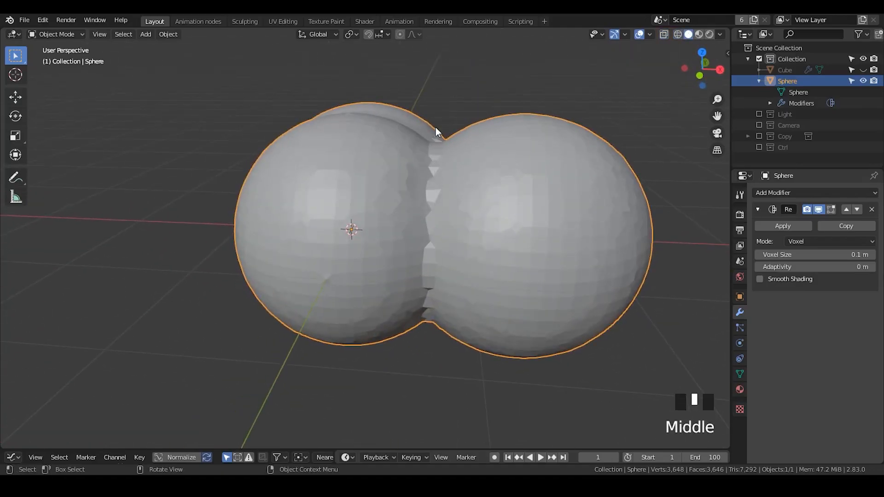
pyautogui.keyDown('shift'); pyautogui.moveTo(825, 254); pyautogui.dragTo(783, 255); pyautogui.keyUp('shift')
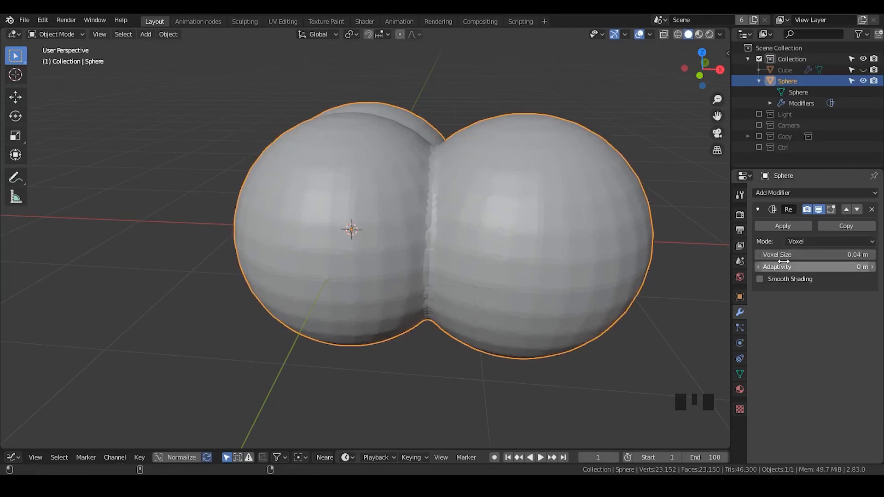
pyautogui.moveTo(513, 205)
pyautogui.mouseDown(button='middle')
pyautogui.moveTo(588, 249)
pyautogui.moveTo(521, 212)
pyautogui.mouseUp(button='middle')
# - Enable Smooth Shading in the Remesh modifier and collapse its settings
pyautogui.click(770, 194)
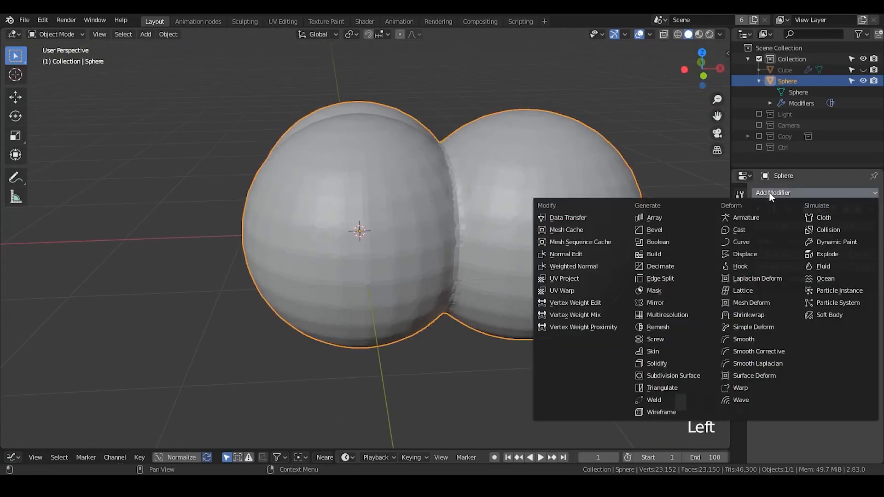
pyautogui.click(780, 435)
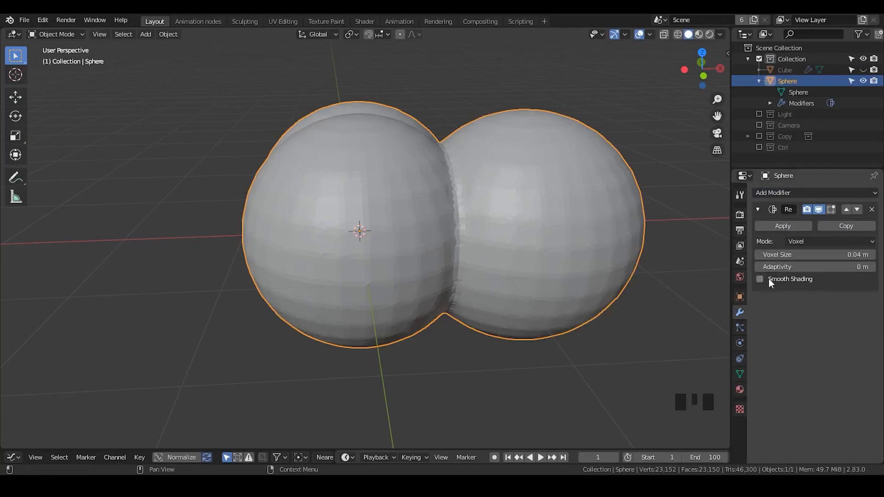
pyautogui.rightClick(503, 187)
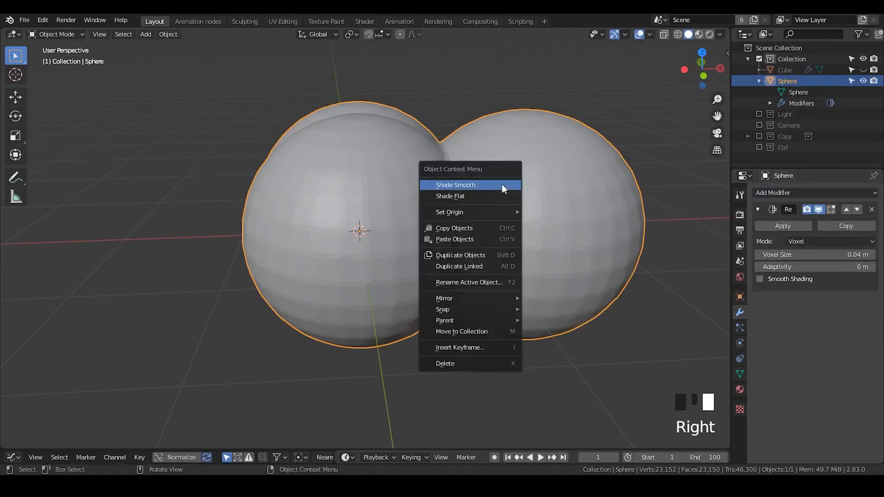
pyautogui.click(759, 279)
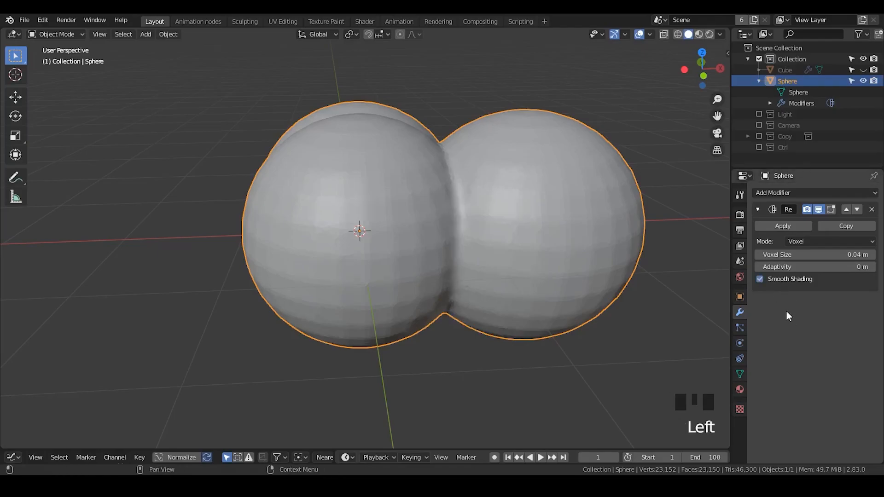
pyautogui.moveTo(462, 203); pyautogui.dragTo(465, 255, button='middle')
pyautogui.click(794, 192)
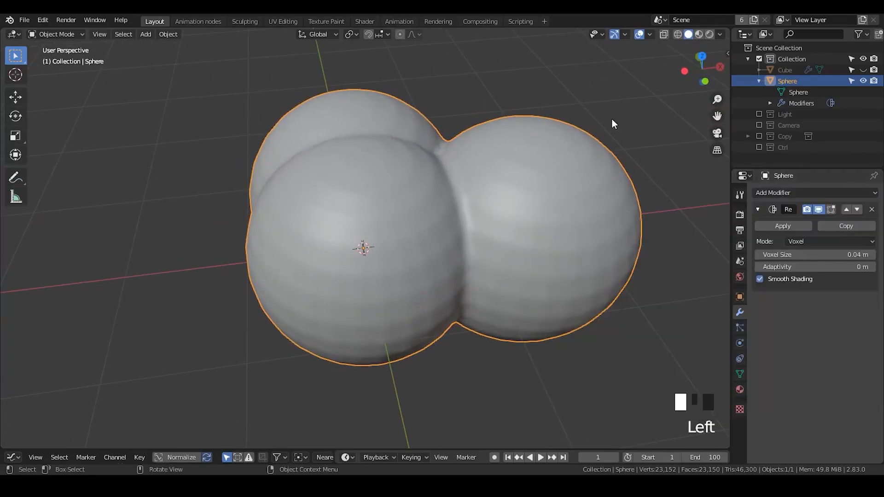
pyautogui.click(758, 210)
# - Unhide and select the cube, hide the sphere object, and examine the cavity cut by the remeshed spheres
pyautogui.moveTo(497, 225); pyautogui.dragTo(569, 177, button='middle')
pyautogui.moveTo(492, 206); pyautogui.dragTo(506, 205, button='middle')
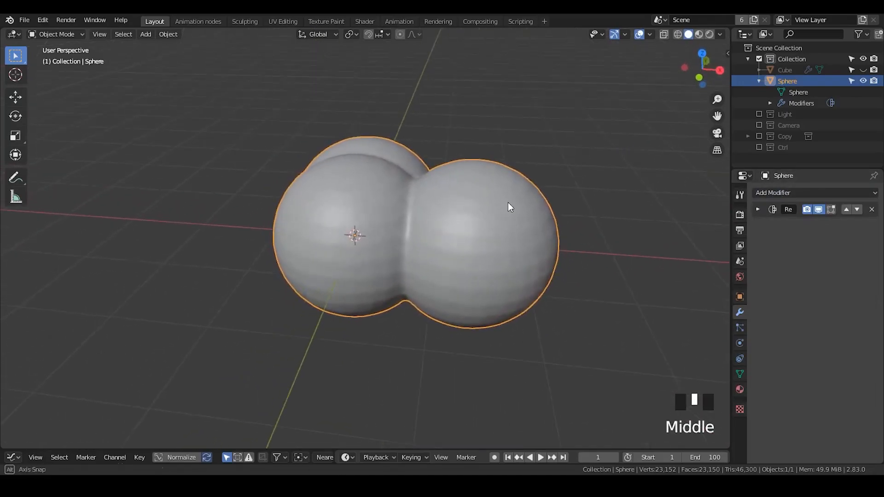
pyautogui.click(862, 70)
pyautogui.click(785, 70)
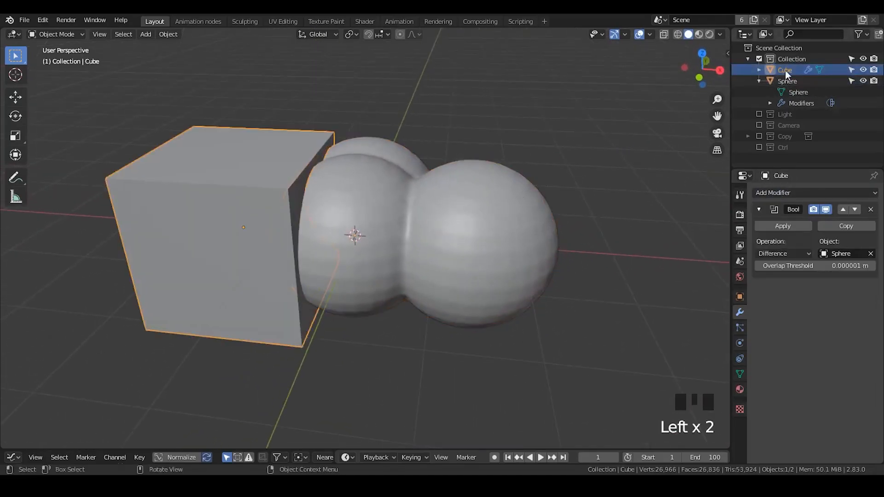
pyautogui.click(863, 81)
pyautogui.click(787, 72)
pyautogui.moveTo(423, 240); pyautogui.dragTo(295, 221, button='middle')
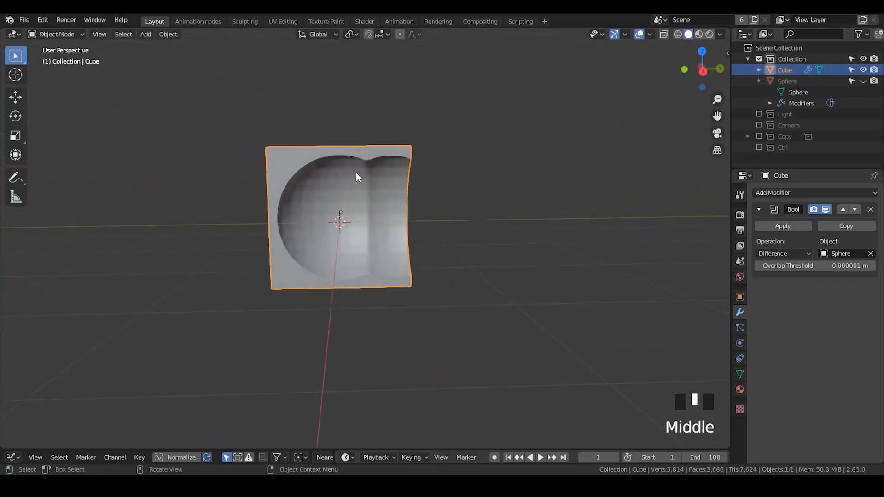
# - Unhide the sphere object and select it beside the cube
pyautogui.click(863, 81)
pyautogui.click(801, 81)
pyautogui.moveTo(361, 182); pyautogui.dragTo(413, 198, button='middle')
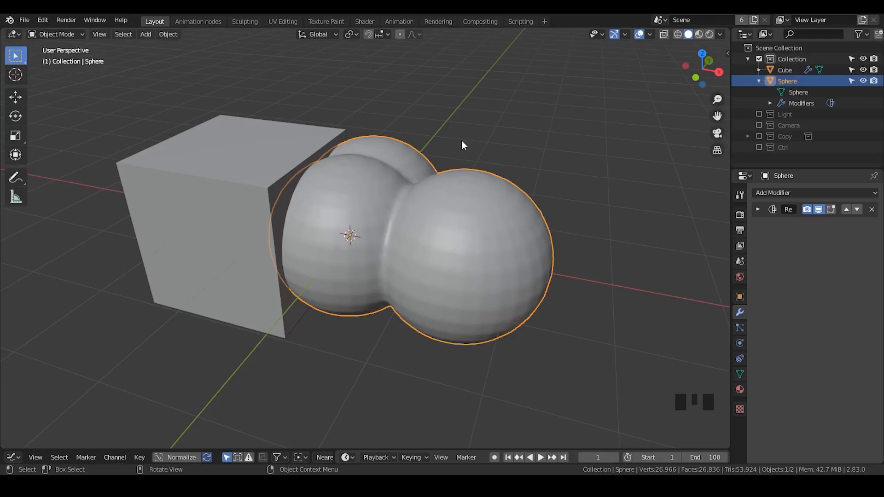
pyautogui.keyDown('ctrl'); pyautogui.moveTo(407, 267); pyautogui.dragTo(684, 57, button='middle'); pyautogui.keyUp('ctrl')
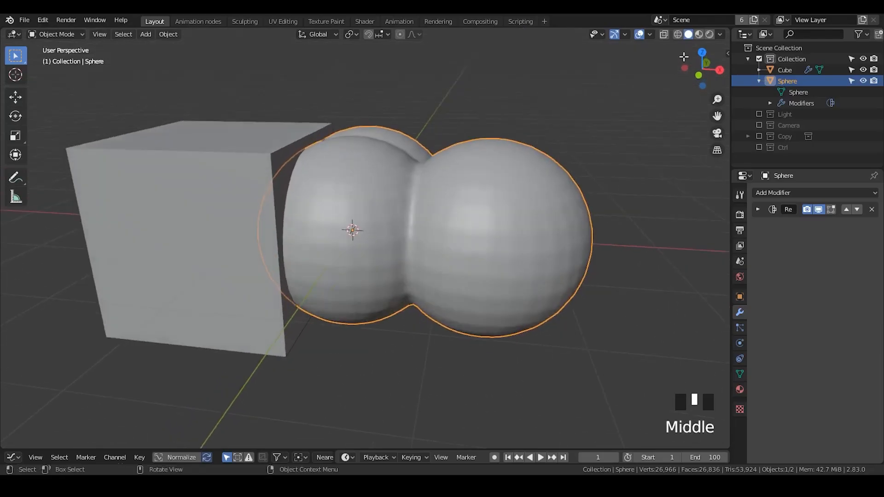
# - Examine in wireframe shading how the cube and the remeshed spheres overlap, selecting the cube for comparison
pyautogui.click(678, 34)
pyautogui.moveTo(414, 262)
pyautogui.mouseDown(button='middle')
pyautogui.moveTo(454, 247)
pyautogui.moveTo(424, 179)
pyautogui.mouseUp(button='middle')
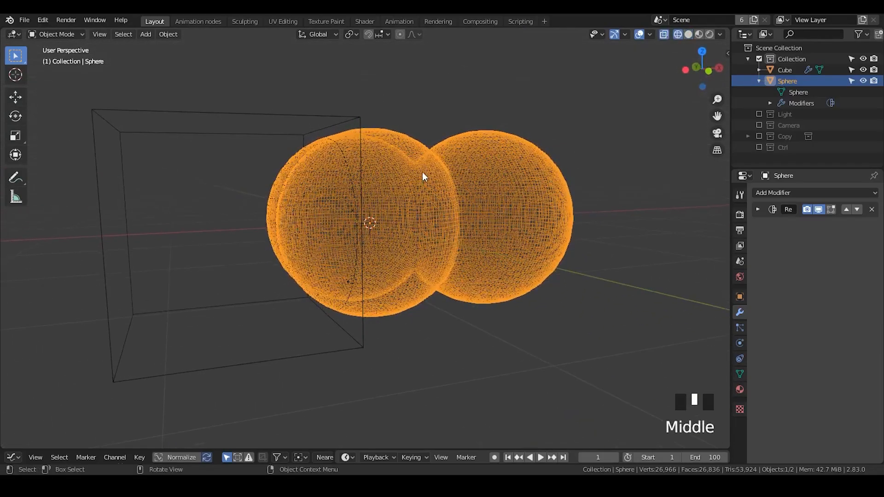
pyautogui.moveTo(477, 281); pyautogui.dragTo(375, 221, button='middle')
pyautogui.click(261, 163)
pyautogui.click(253, 174)
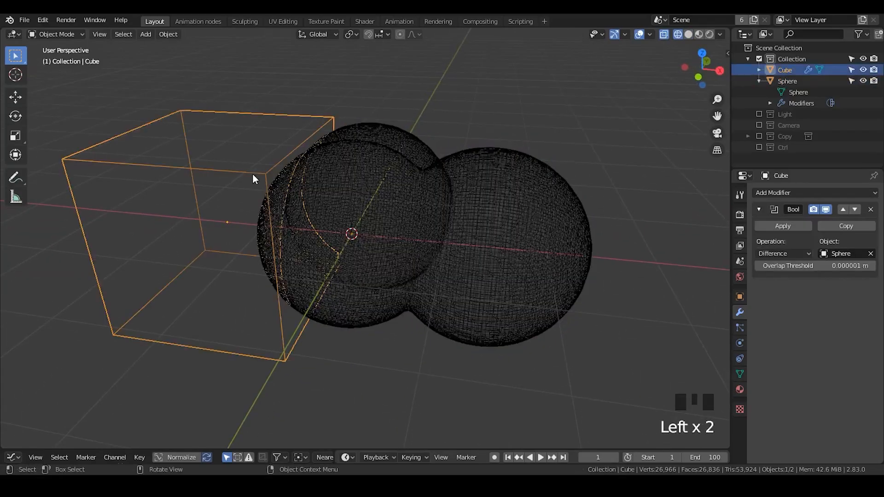
pyautogui.moveTo(390, 245); pyautogui.dragTo(670, 168, button='middle')
# - Hide the sphere object, select the cube, and examine its Boolean cut in wireframe and solid shading
pyautogui.click(795, 81)
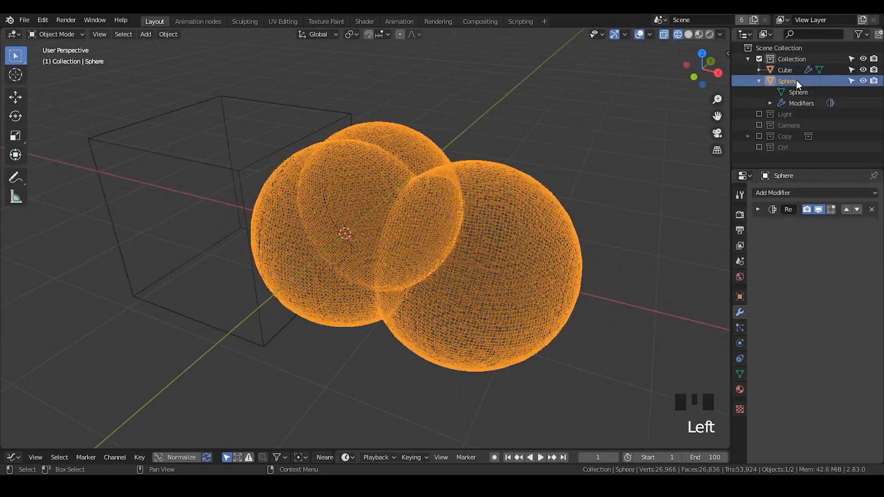
pyautogui.click(863, 81)
pyautogui.click(784, 69)
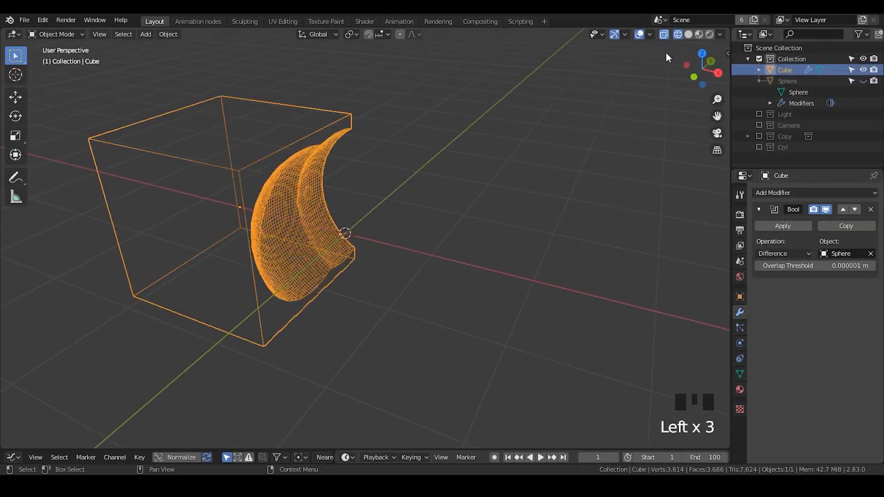
pyautogui.click(688, 34)
pyautogui.moveTo(429, 175); pyautogui.dragTo(371, 110, button='middle')
pyautogui.click(363, 155)
pyautogui.moveTo(359, 197); pyautogui.dragTo(405, 260, button='middle')
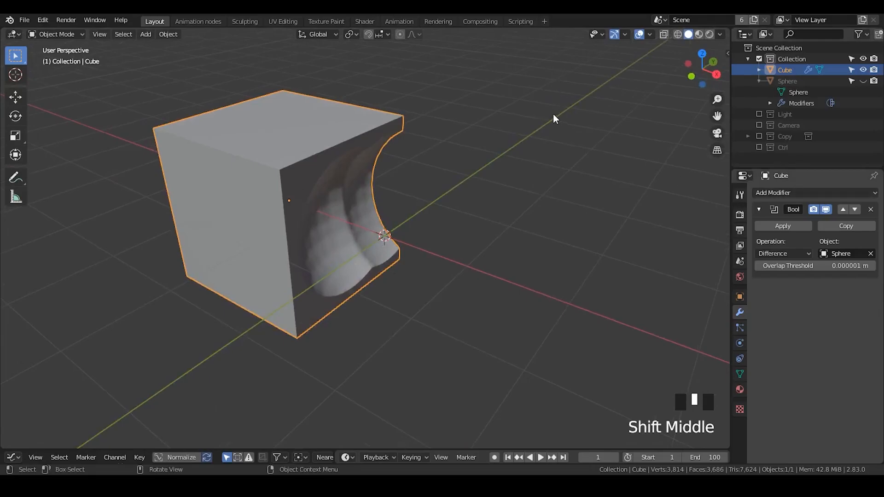
# - Delete the cube, then unhide and select the sphere object
pyautogui.press('x')
pyautogui.press('Return')
pyautogui.click(863, 70)
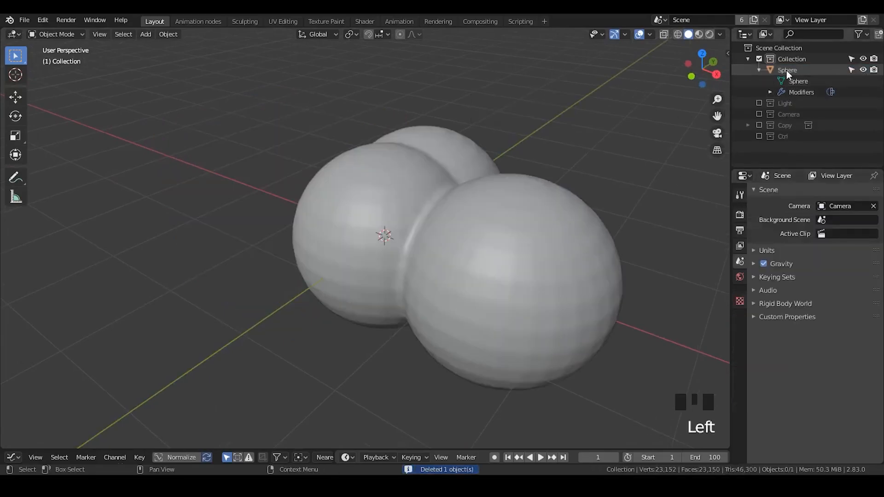
pyautogui.click(787, 70)
# - Examine the sphere object's base mesh in Edit Mode against its remeshed shape in Object Mode
pyautogui.moveTo(716, 137); pyautogui.dragTo(370, 190, button='middle')
pyautogui.press('Tab')
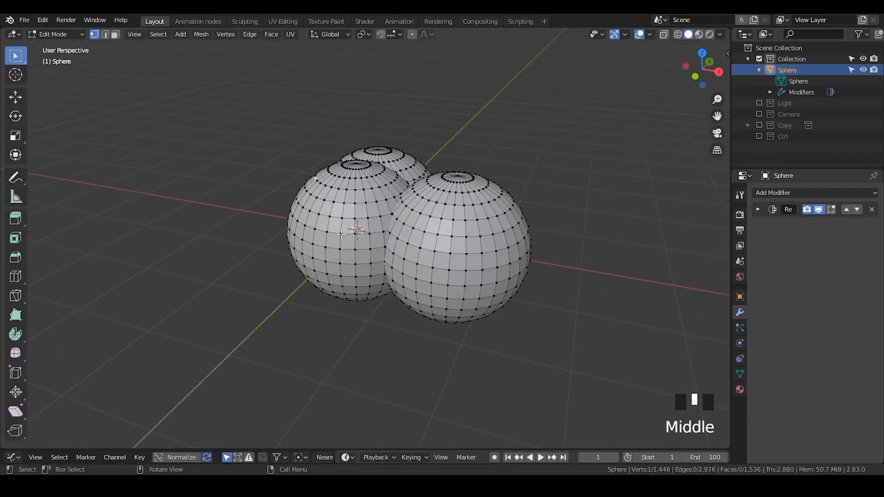
pyautogui.click(367, 201)
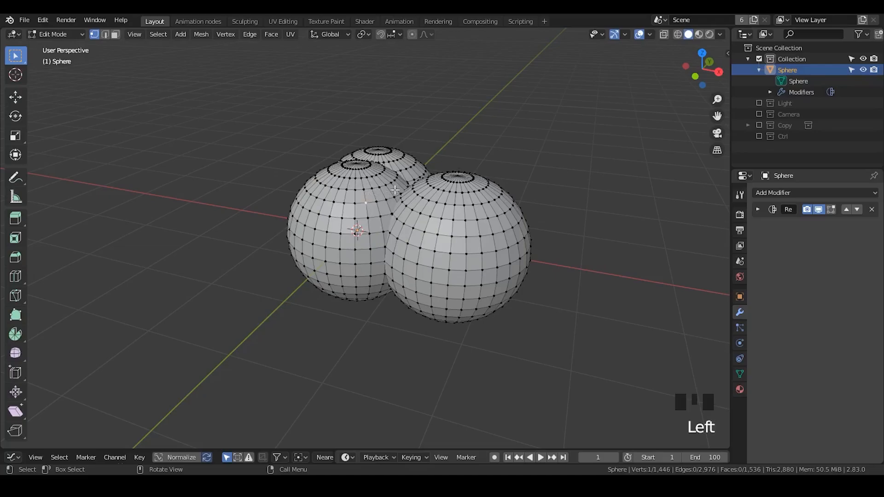
pyautogui.press('Tab')
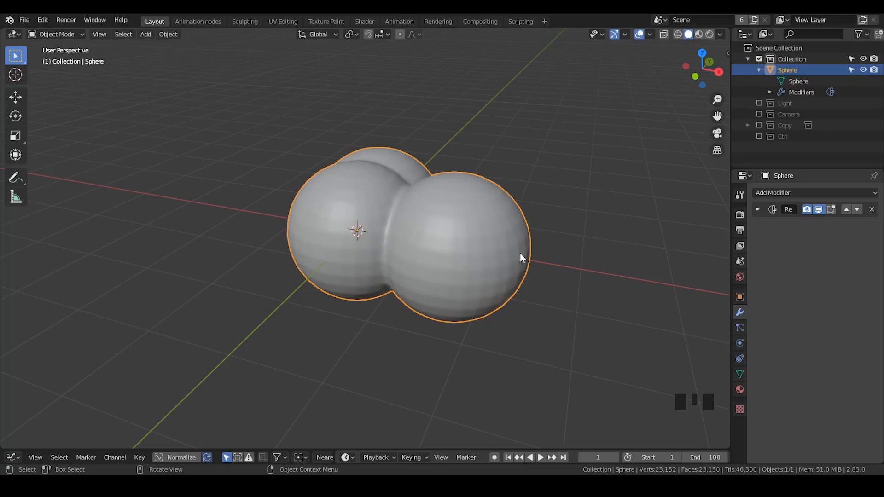
pyautogui.moveTo(449, 260); pyautogui.dragTo(438, 204, button='middle')
# - Select all linked geometry of the sphere offset along the positive X axis in Edit Mode
pyautogui.press('Tab')
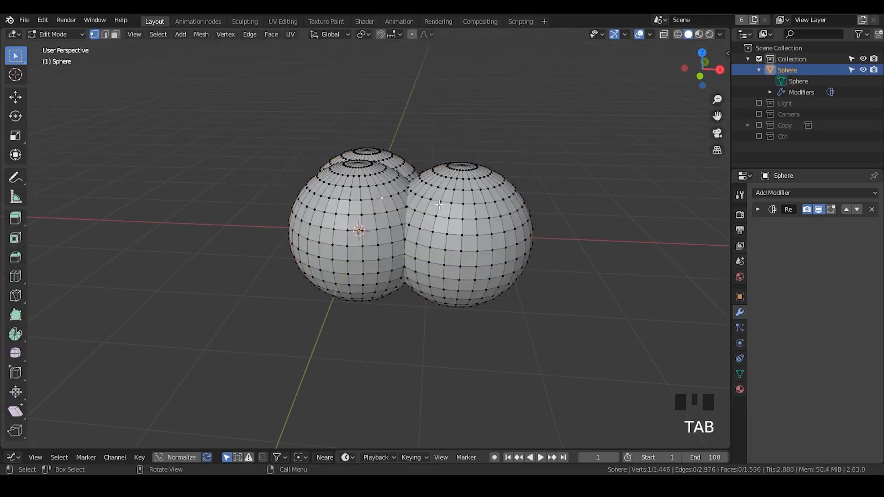
pyautogui.click(466, 202)
pyautogui.press('l')
pyautogui.keyDown('shift'); pyautogui.moveTo(474, 226); pyautogui.dragTo(445, 188, button='middle'); pyautogui.keyUp('shift')
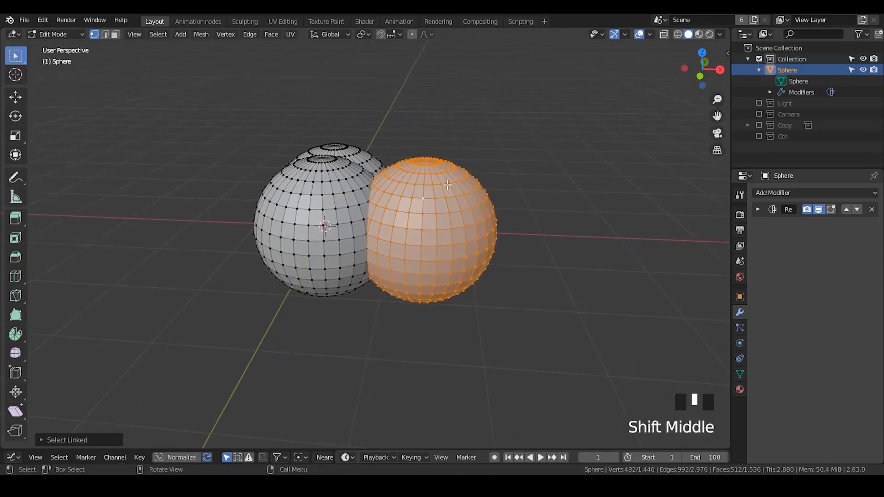
# - Show the viewport sidebar and set the sphere object's Location X to 0 m
pyautogui.press('n')
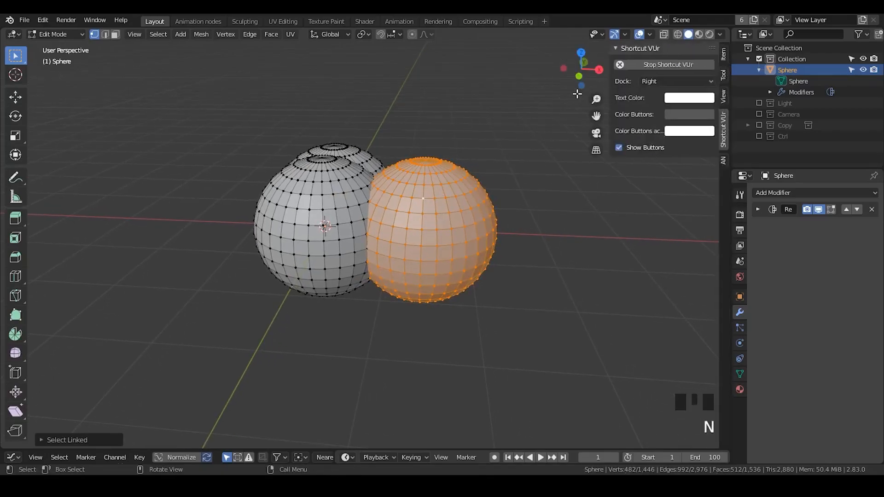
pyautogui.click(740, 296)
pyautogui.click(790, 208)
pyautogui.moveTo(834, 227)
pyautogui.mouseDown()
pyautogui.moveTo(856, 227)
pyautogui.moveTo(832, 227)
pyautogui.mouseUp()
pyautogui.click(833, 228)
pyautogui.write('0')
pyautogui.press('Return')
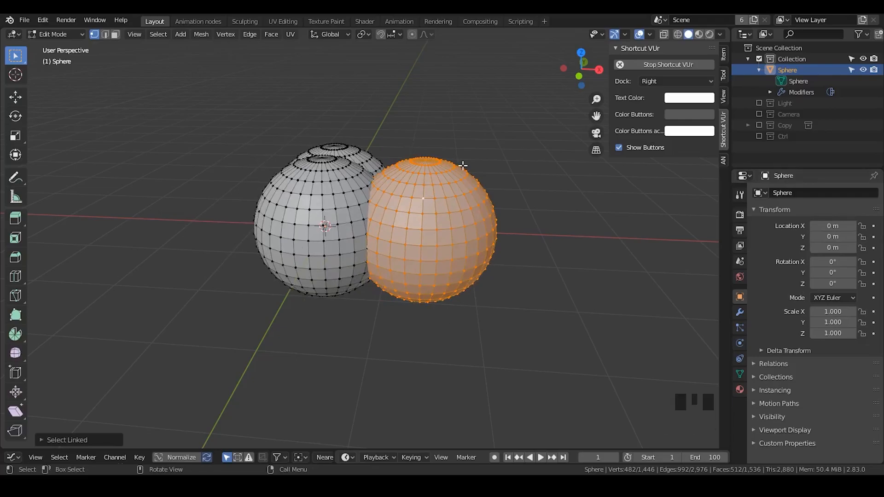
# - Collapse the mesh's Vertex Groups section and show the transform values of the selected vertices
pyautogui.click(740, 374)
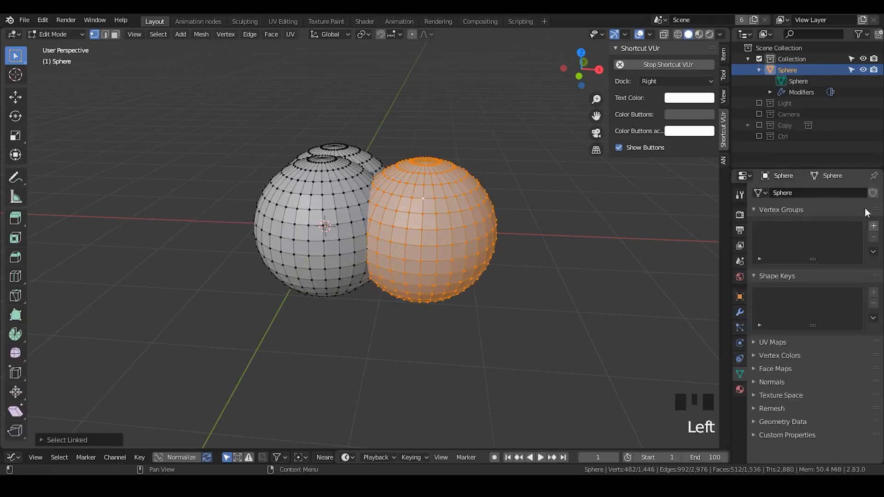
pyautogui.click(809, 210)
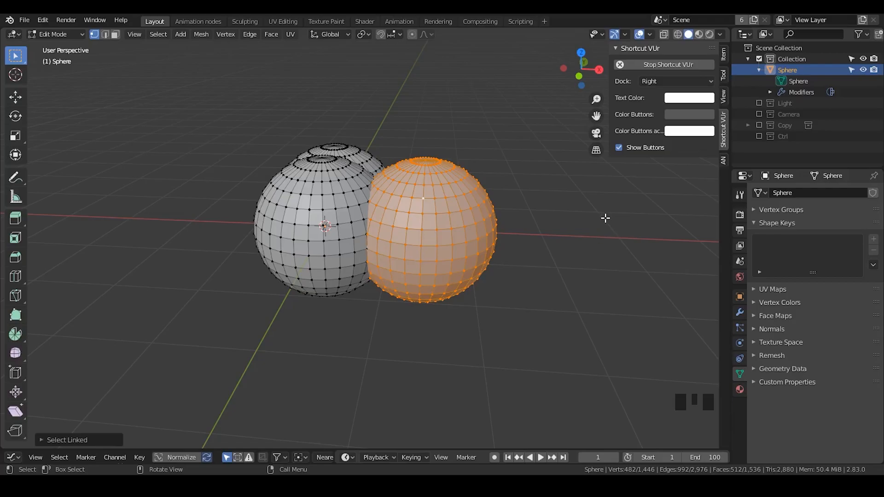
pyautogui.click(723, 54)
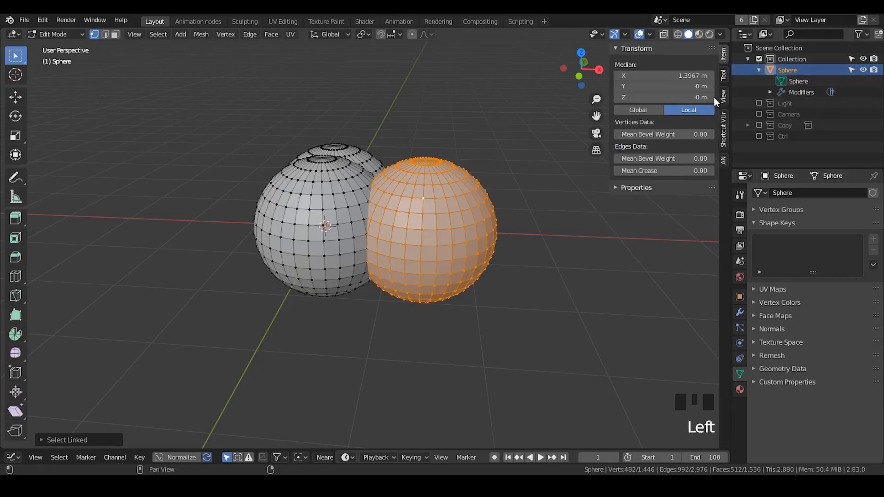
# - Move the selected sphere farther out along the positive X axis using its median X value
pyautogui.moveTo(663, 75)
pyautogui.mouseDown()
pyautogui.moveTo(598, 76)
pyautogui.moveTo(690, 76)
pyautogui.moveTo(589, 76)
pyautogui.moveTo(710, 76)
pyautogui.moveTo(650, 76)
pyautogui.moveTo(697, 76)
pyautogui.moveTo(664, 76)
pyautogui.moveTo(680, 76)
pyautogui.mouseUp()
pyautogui.press('i')
pyautogui.rightClick(679, 75)
pyautogui.press('i')
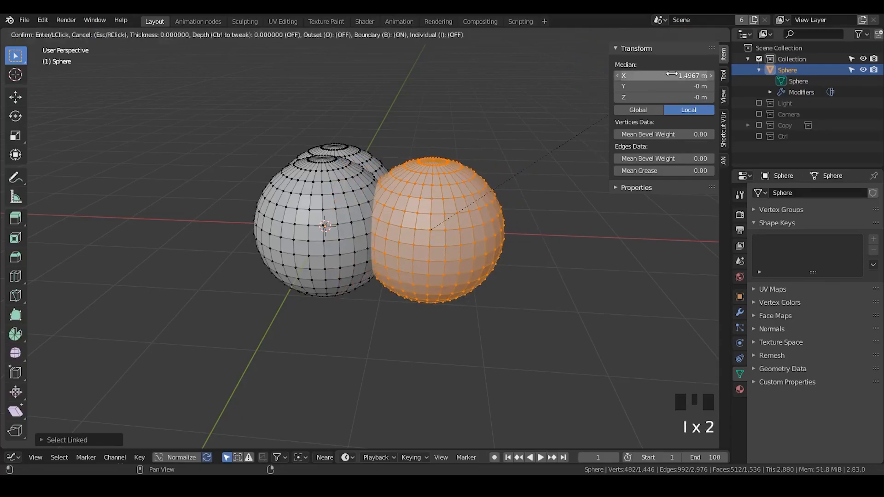
pyautogui.rightClick(673, 75)
# - Select the linked geometry of the front sphere, set its median X to -1.4 m, and return to Object Mode
pyautogui.moveTo(659, 76); pyautogui.dragTo(622, 76)
pyautogui.click(343, 208)
pyautogui.press('l')
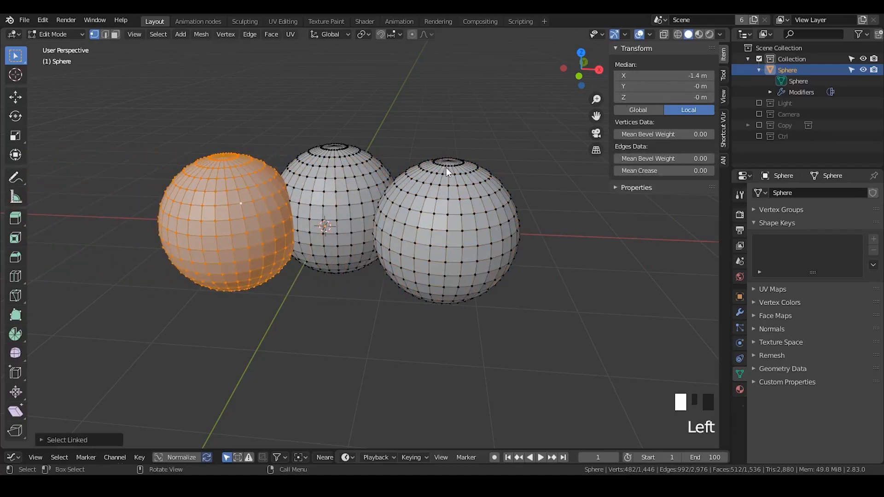
pyautogui.press('Tab')
pyautogui.moveTo(427, 143); pyautogui.dragTo(376, 190, button='middle')
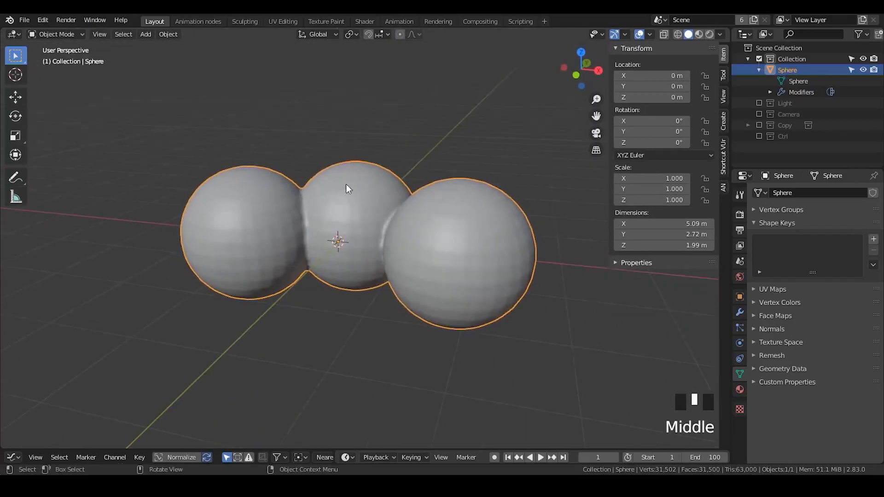
# - Switch to the Animation nodes workspace, widen its 3D viewport, and keep the sphere object selected
pyautogui.click(197, 21)
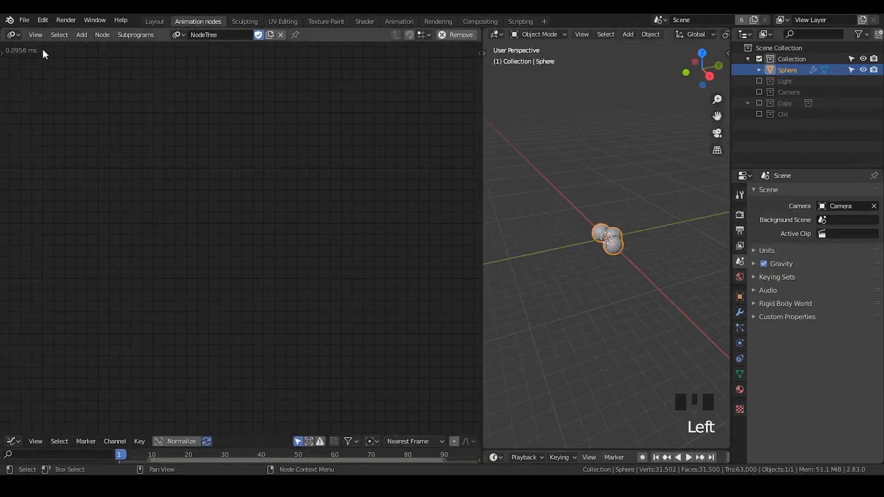
pyautogui.click(13, 34)
pyautogui.moveTo(592, 252); pyautogui.dragTo(641, 264, button='middle')
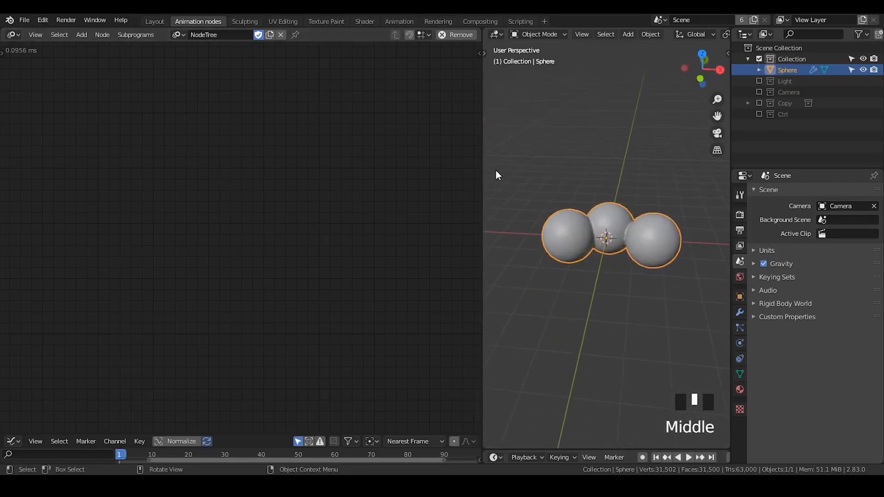
pyautogui.moveTo(482, 170); pyautogui.dragTo(330, 181)
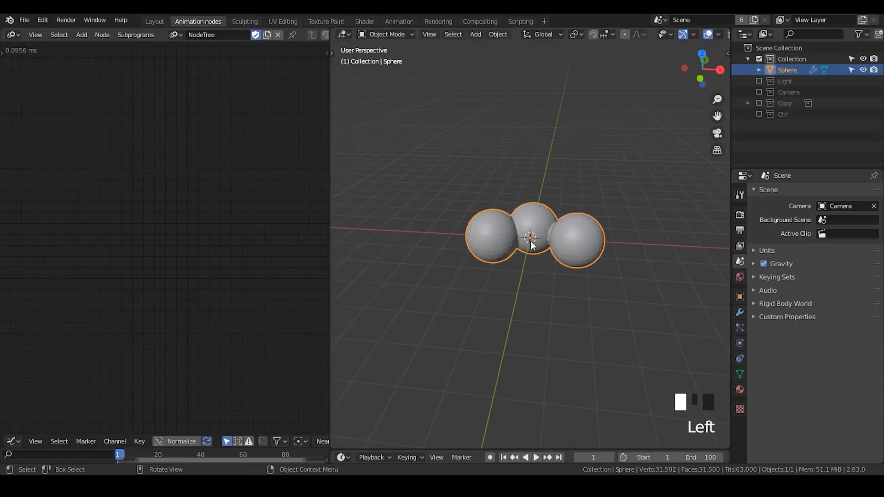
pyautogui.keyDown('ctrl'); pyautogui.moveTo(566, 257); pyautogui.dragTo(598, 212, button='middle'); pyautogui.keyUp('ctrl')
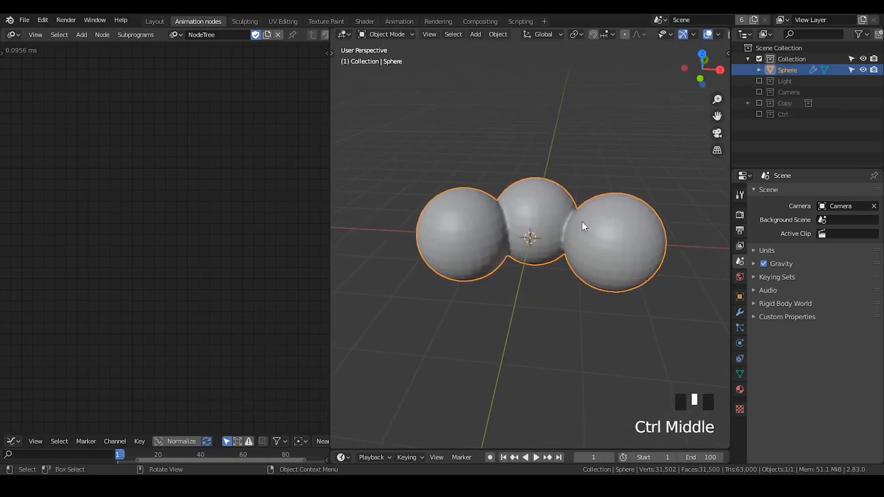
pyautogui.click(575, 160)
pyautogui.click(551, 210)
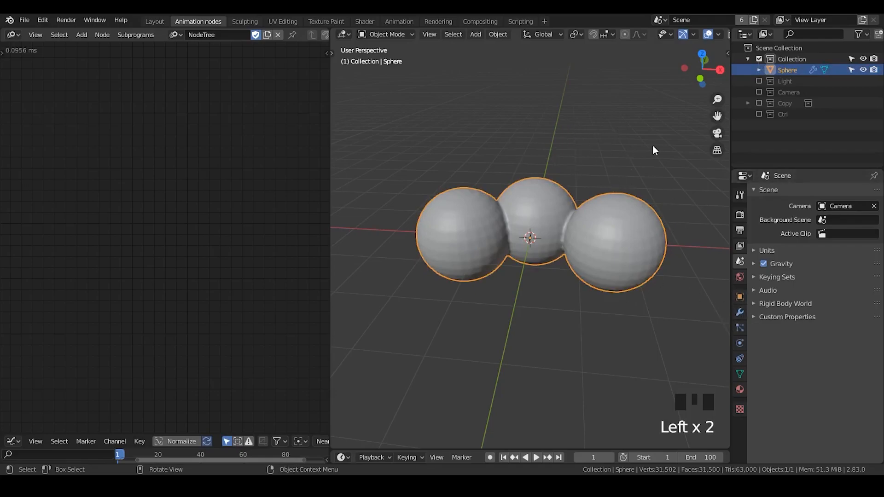
# - Expand the sphere object's Remesh modifier and disable it for both viewport and render
pyautogui.click(740, 297)
pyautogui.click(739, 313)
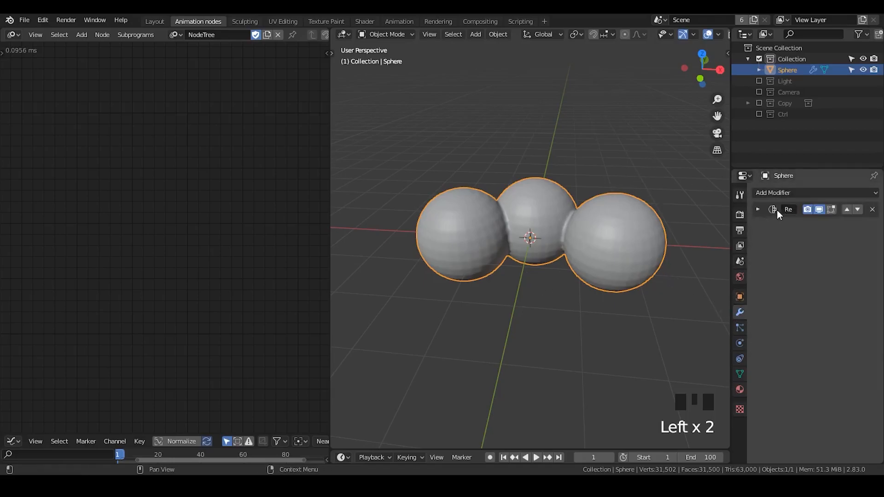
pyautogui.click(757, 209)
pyautogui.click(819, 211)
pyautogui.click(807, 211)
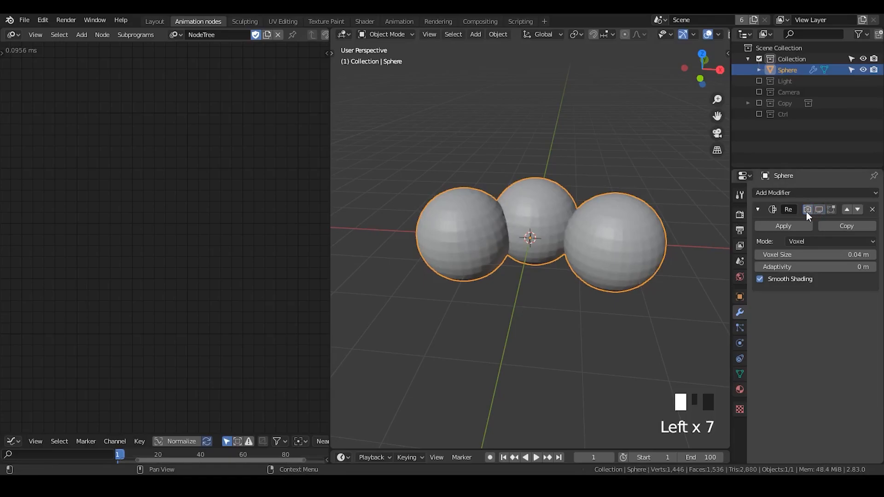
pyautogui.click(13, 35)
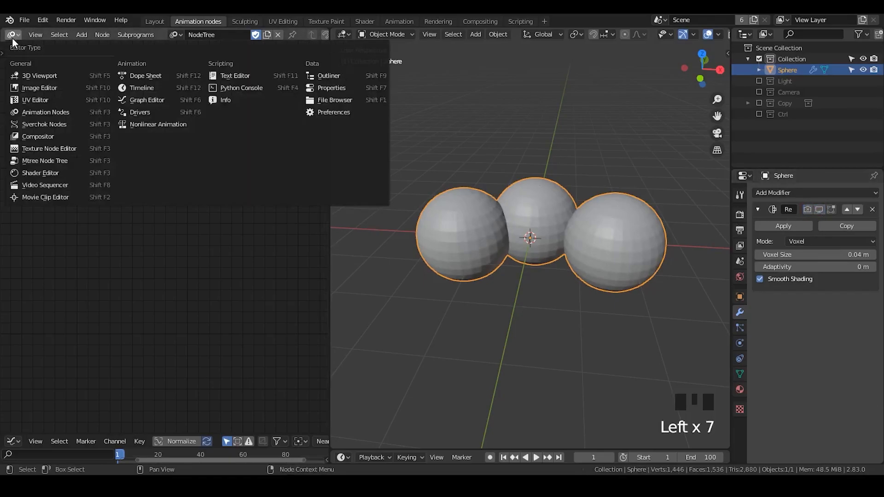
pyautogui.click(68, 112)
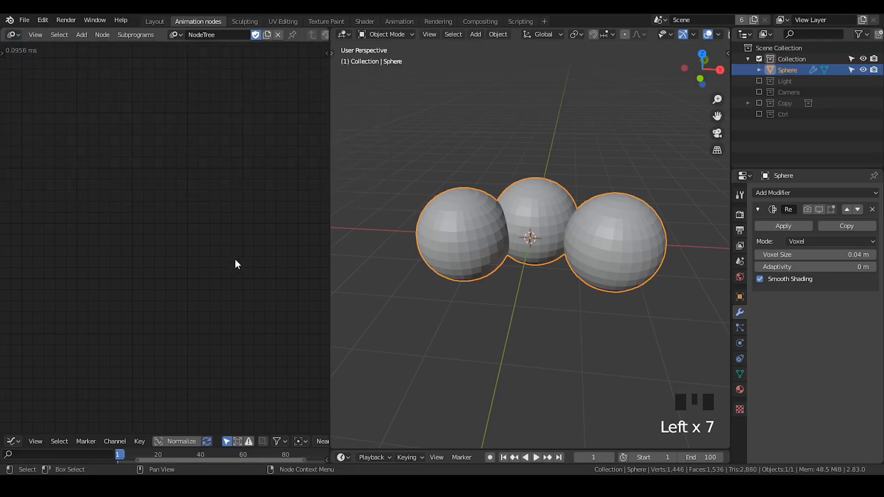
# - Delete the sphere object and add a torus mesh in its place
pyautogui.press('x')
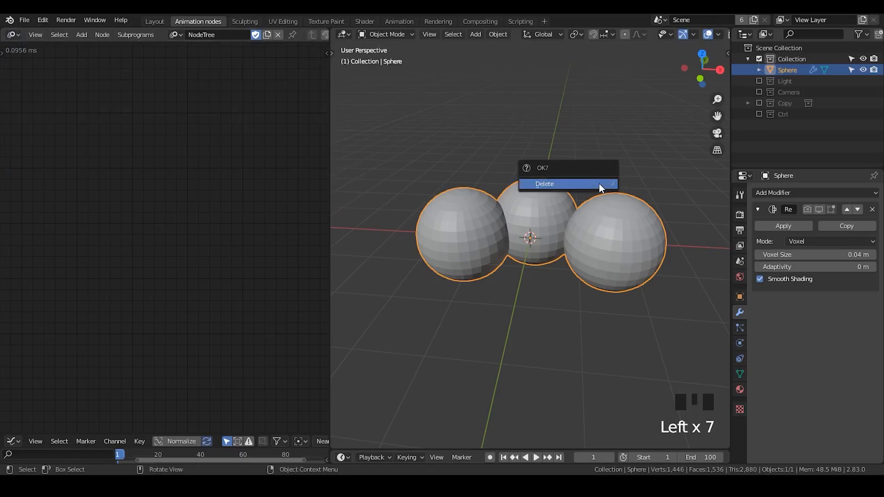
pyautogui.press('x')
pyautogui.hotkey('shift', 'a')
pyautogui.moveTo(542, 178)
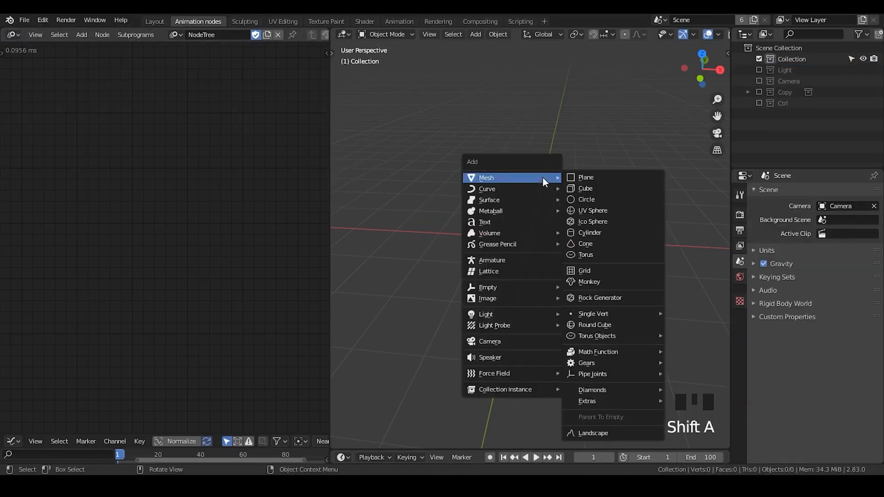
pyautogui.click(585, 256)
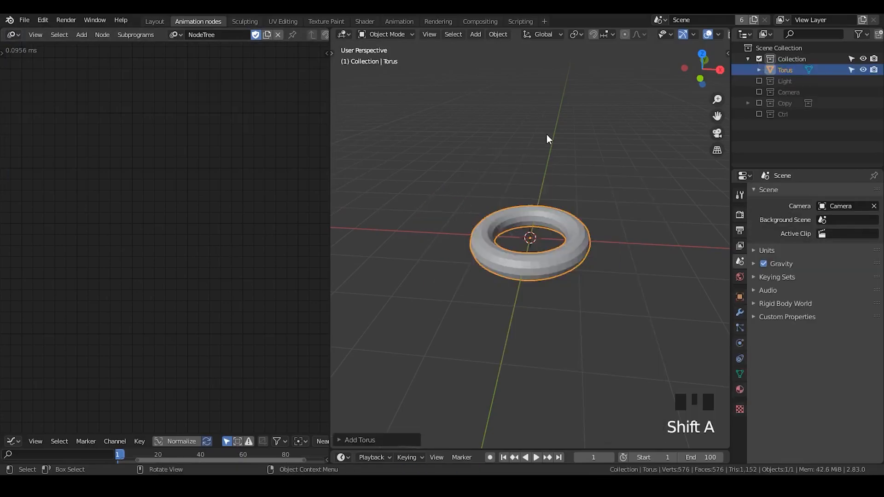
# - Expand the Add Torus settings, widen the 3D viewport, and set Major Segments to 32
pyautogui.click(393, 442)
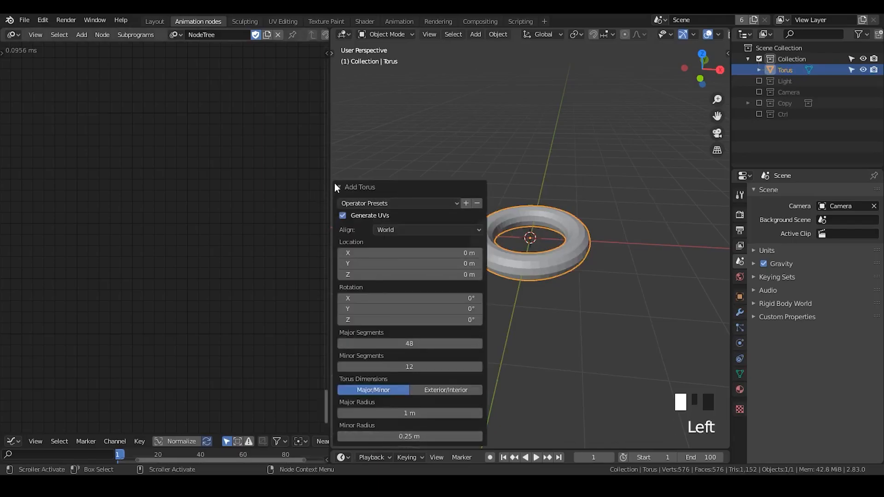
pyautogui.moveTo(330, 176); pyautogui.dragTo(231, 177)
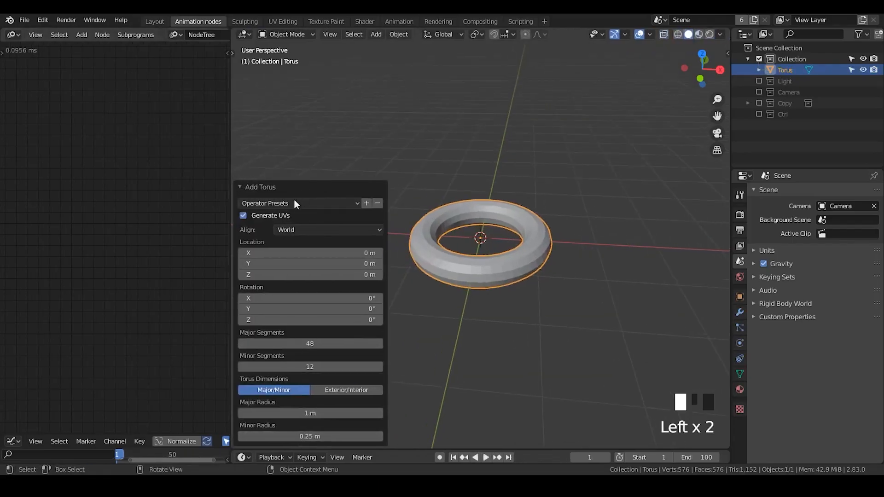
pyautogui.click(309, 343)
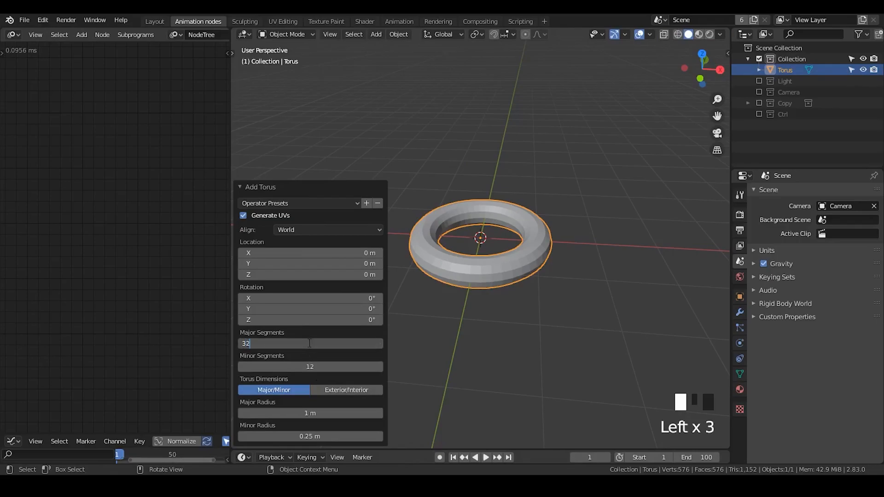
pyautogui.write('32')
pyautogui.press('Return')
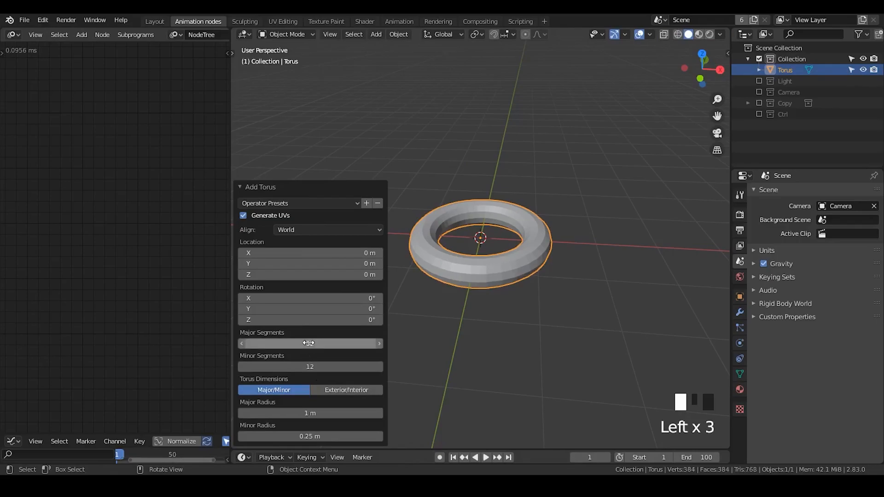
pyautogui.click(334, 344)
pyautogui.click(326, 364)
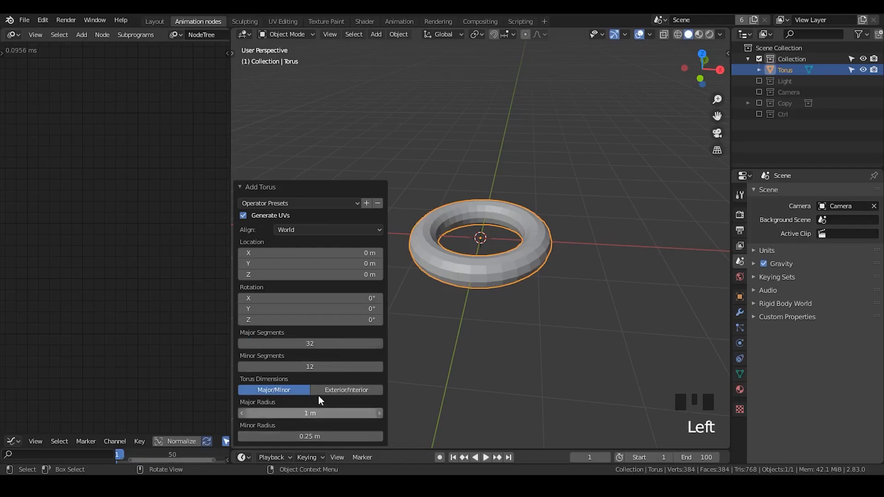
# - Set the torus's Major Radius to 1 m and its Minor Radius to 0.46 m
pyautogui.moveTo(318, 413); pyautogui.dragTo(355, 413)
pyautogui.click(319, 413)
pyautogui.write('1')
pyautogui.press('Return')
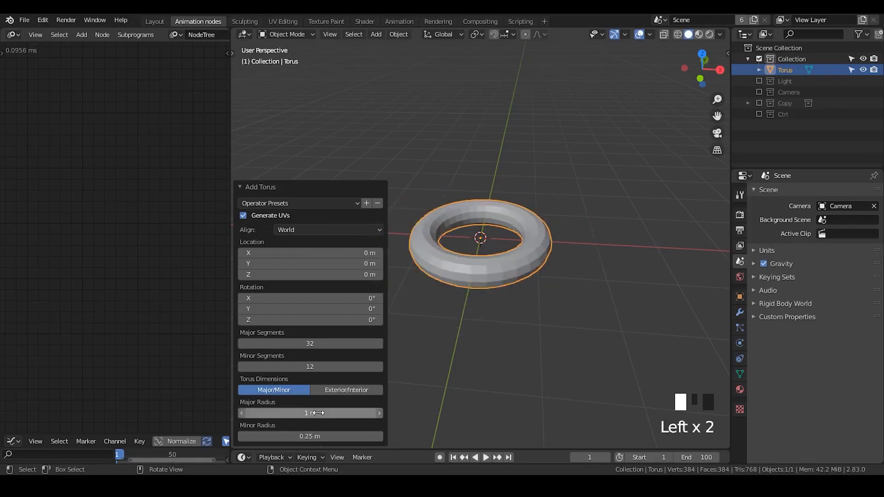
pyautogui.moveTo(321, 436); pyautogui.dragTo(335, 436)
pyautogui.click(321, 436)
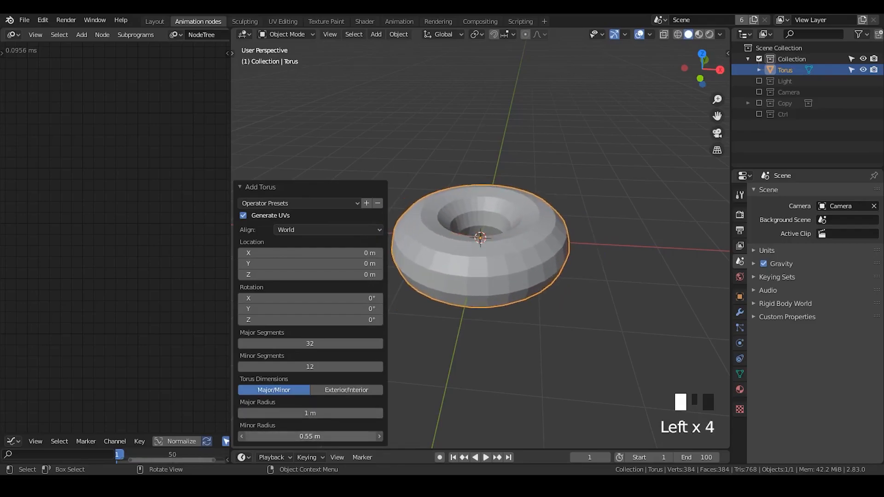
pyautogui.click(315, 424)
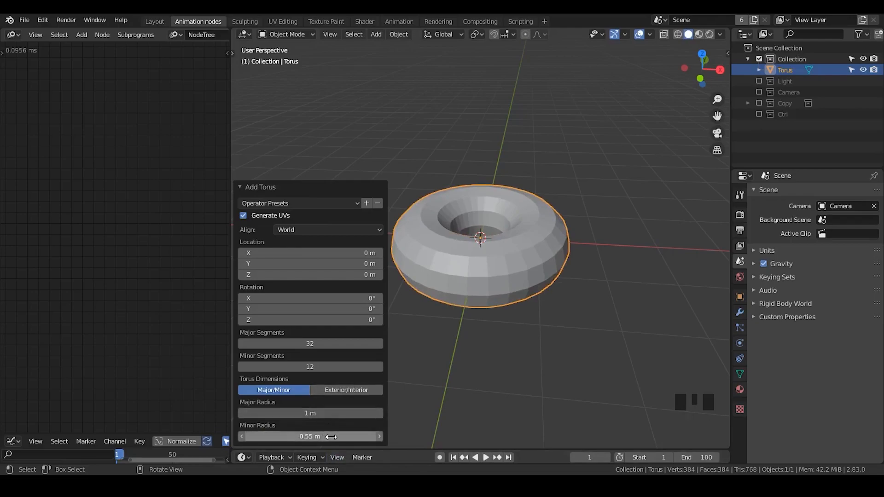
pyautogui.moveTo(322, 435); pyautogui.dragTo(309, 435)
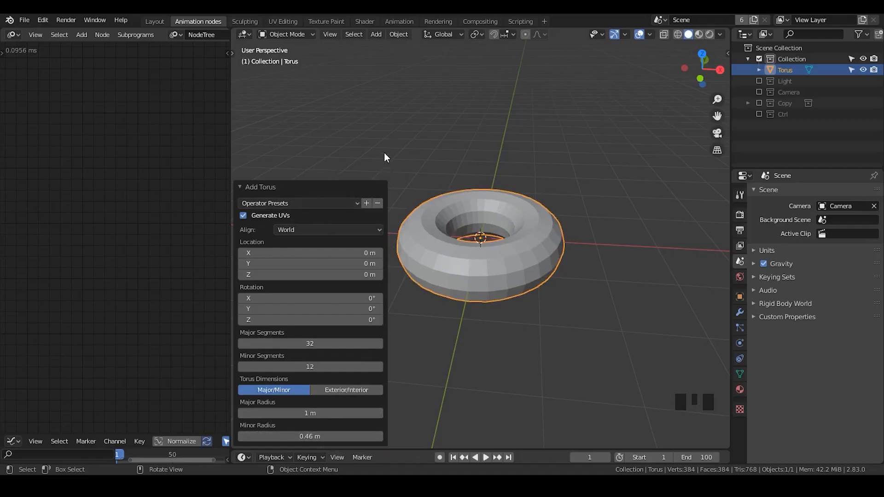
# - Reselect the torus and enter Edit Mode with all its geometry selected
pyautogui.click(504, 130)
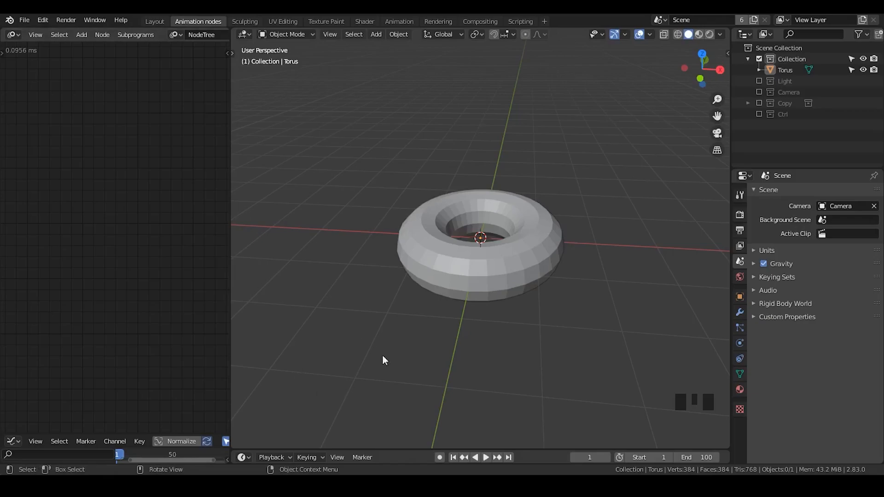
pyautogui.click(433, 246)
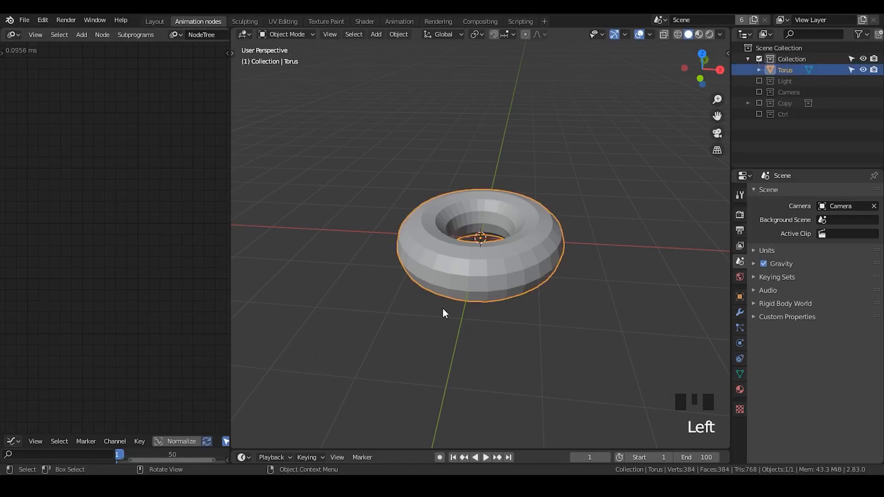
pyautogui.keyDown('ctrl'); pyautogui.moveTo(456, 288); pyautogui.dragTo(471, 219, button='middle'); pyautogui.keyUp('ctrl')
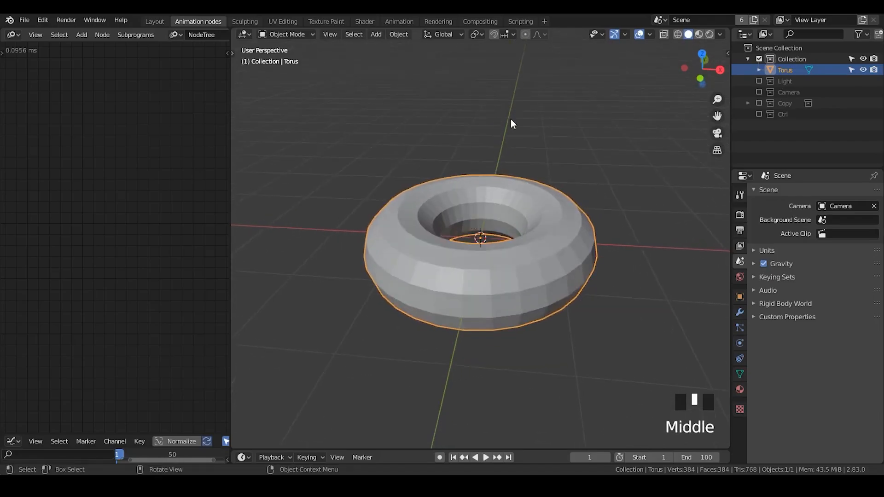
pyautogui.hotkey('shift', 'a')
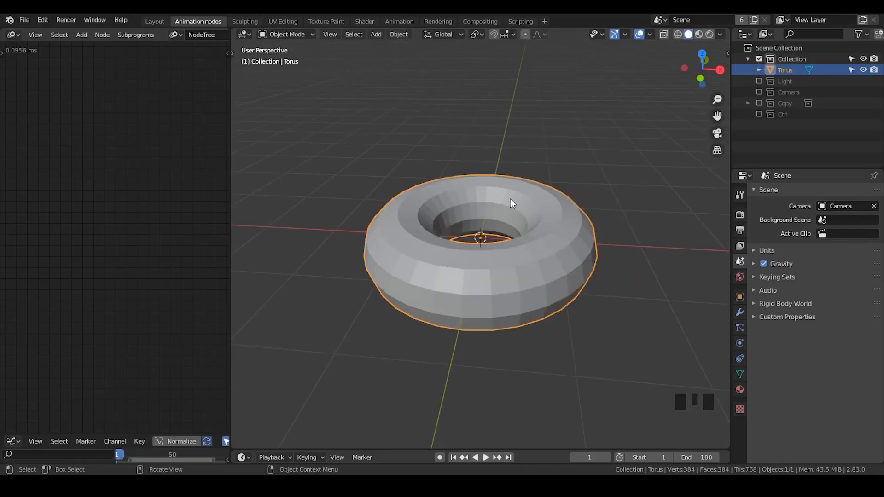
pyautogui.press('Tab')
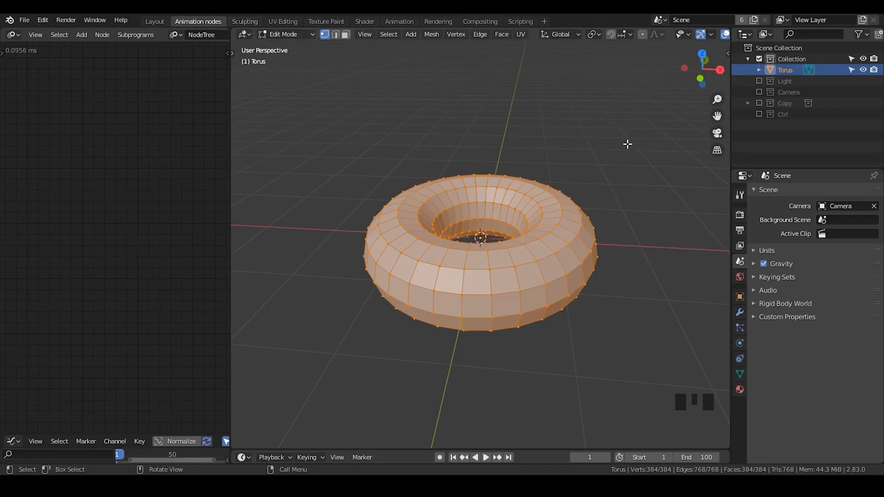
pyautogui.press('s')
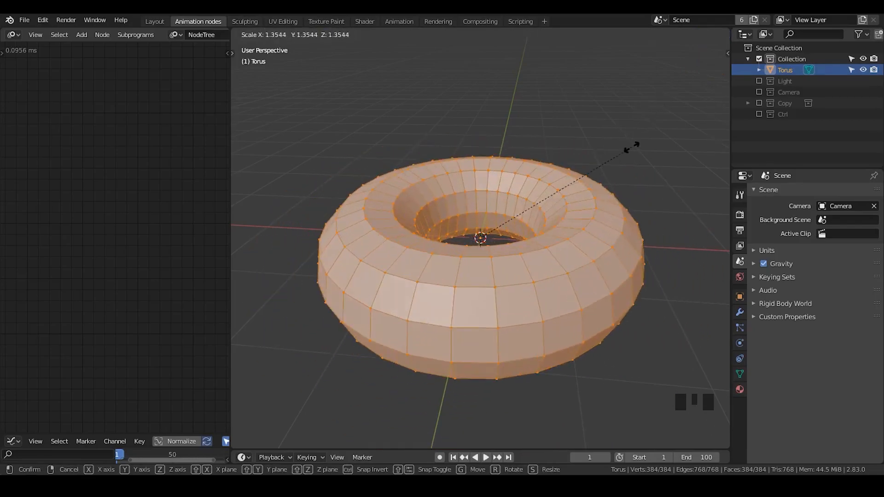
pyautogui.rightClick(631, 146)
pyautogui.hotkey('alt', 's')
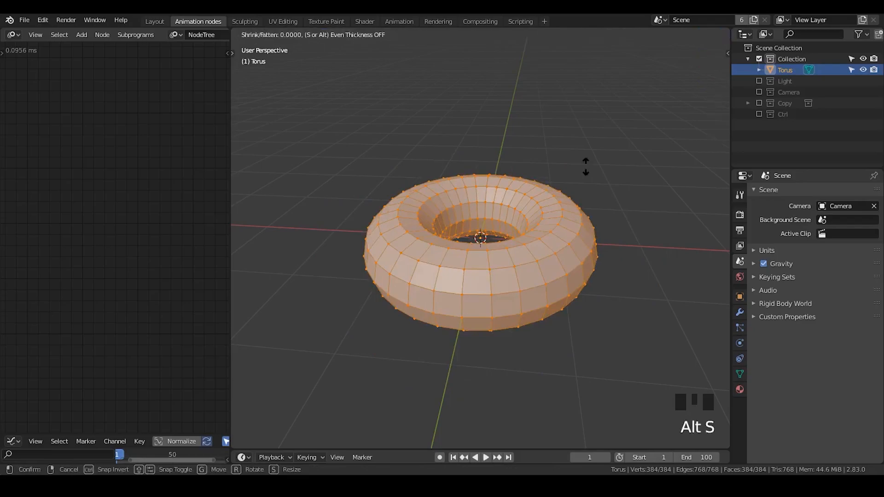
pyautogui.rightClick(588, 158)
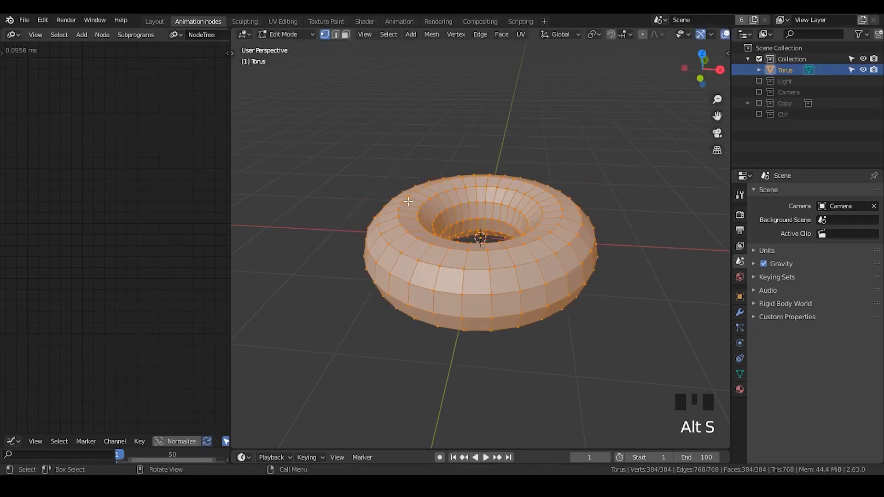
# - In face mode, make an inner-ring face active, select all faces, and apply Shrink/Fatten twice, finishing with a 0.173 m offset
pyautogui.press('3')
pyautogui.click(441, 204)
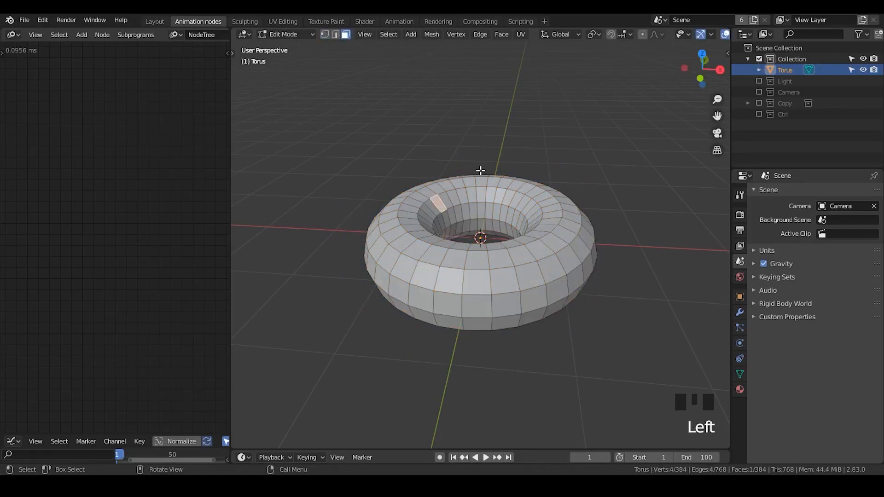
pyautogui.press('a')
pyautogui.hotkey('alt', 's')
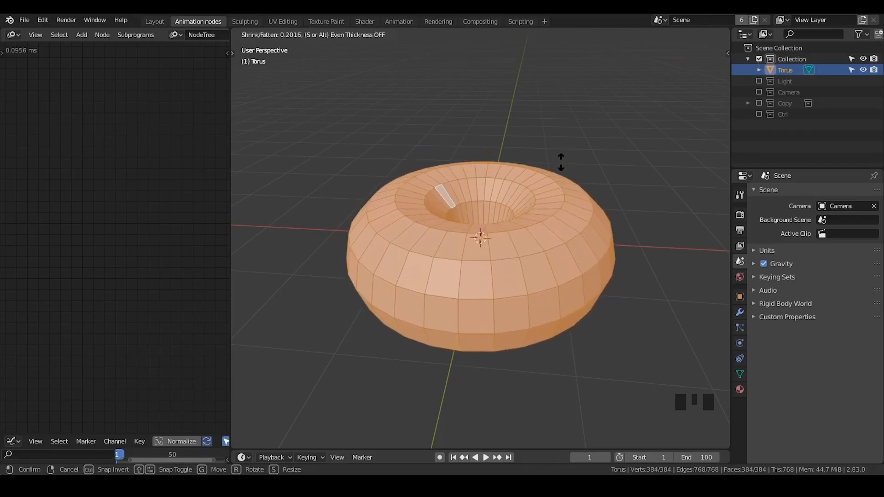
pyautogui.click(560, 163)
pyautogui.hotkey('alt', 's')
pyautogui.click(570, 173)
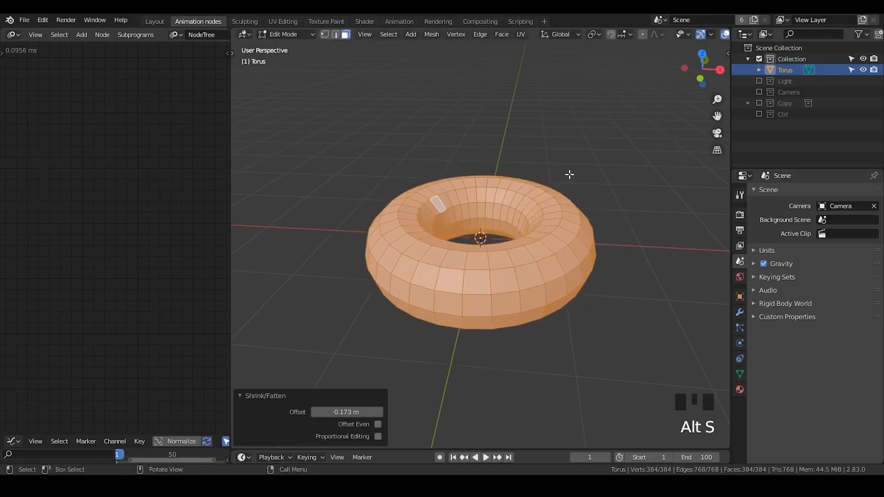
# - Inspect the torus, fatten all its faces along their normals again with Shrink/Fatten, and return to Object Mode
pyautogui.press('Tab')
pyautogui.moveTo(504, 217); pyautogui.dragTo(511, 223, button='middle')
pyautogui.press('Tab')
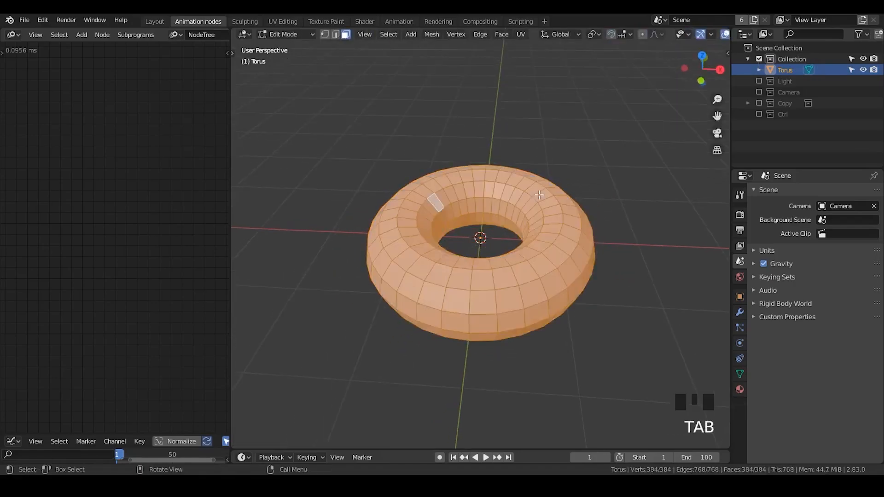
pyautogui.hotkey('alt', 's')
pyautogui.click(540, 190)
pyautogui.press('Tab')
# - Preview the torus with smooth shading and restore its flat shading
pyautogui.scroll(-1, 540, 190)
pyautogui.moveTo(540, 190); pyautogui.dragTo(491, 145, button='middle')
pyautogui.rightClick(526, 252)
pyautogui.rightClick(526, 251)
pyautogui.scroll(-1, 522, 269)
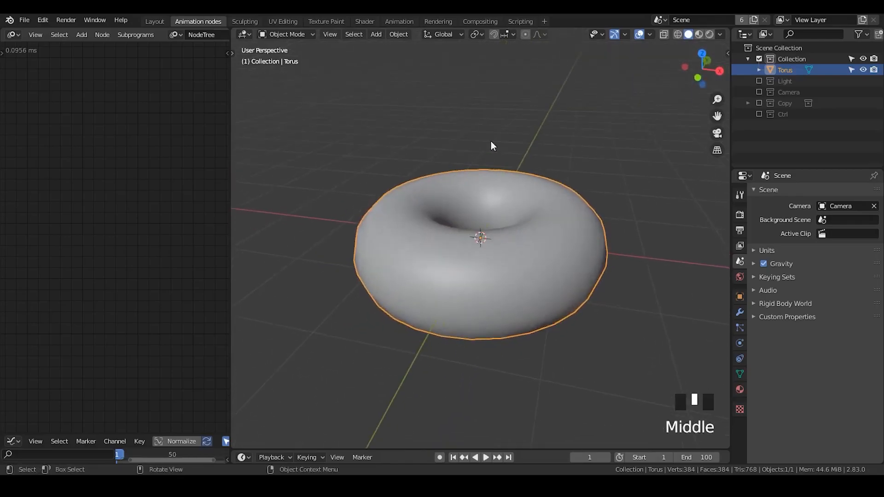
pyautogui.moveTo(505, 198); pyautogui.dragTo(516, 222, button='middle')
pyautogui.rightClick(513, 200)
pyautogui.rightClick(510, 211)
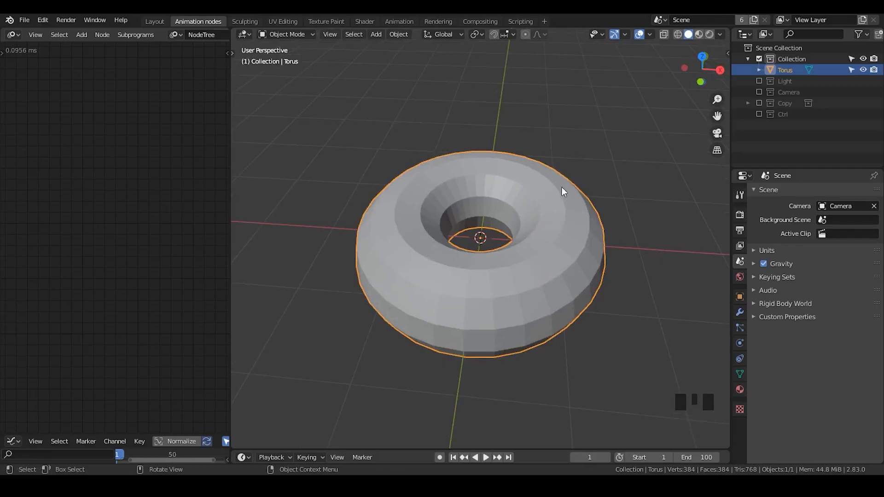
# - Open the torus's modifier settings
pyautogui.click(740, 297)
pyautogui.keyDown('ctrl'); pyautogui.moveTo(599, 228); pyautogui.dragTo(612, 274, button='middle'); pyautogui.keyUp('ctrl')
pyautogui.click(740, 312)
pyautogui.click(740, 328)
pyautogui.click(740, 313)
pyautogui.click(783, 193)
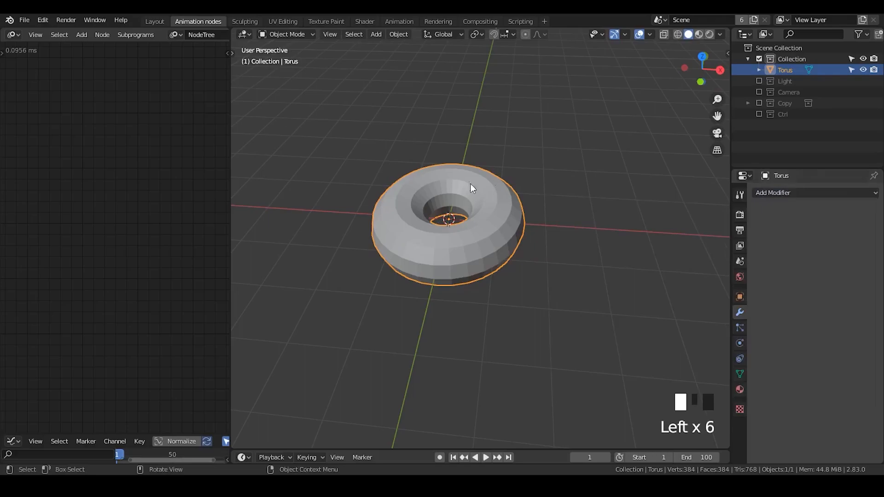
pyautogui.keyDown('shift'); pyautogui.moveTo(503, 225); pyautogui.dragTo(461, 204, button='middle'); pyautogui.keyUp('shift')
pyautogui.press('Tab')
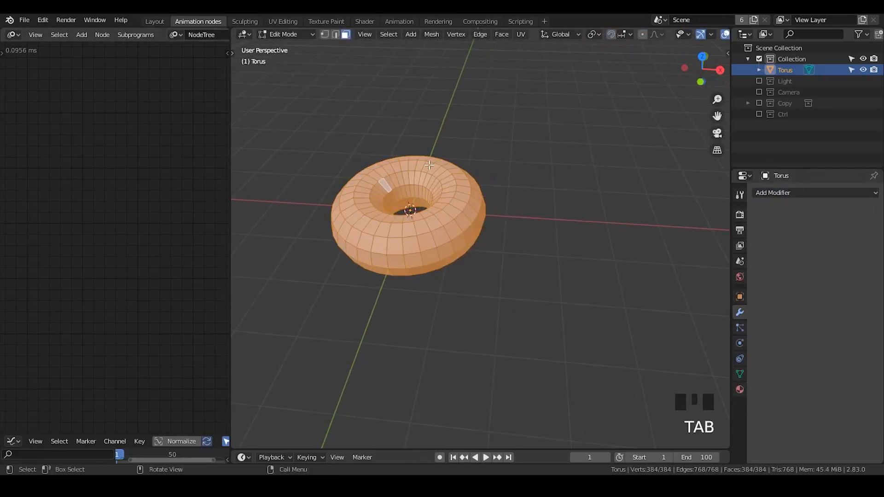
pyautogui.click(783, 193)
pyautogui.click(505, 166)
pyautogui.press('Tab')
# - Add an Array modifier to the torus with a Count of 10 and a relative X offset of 1.080
pyautogui.click(765, 192)
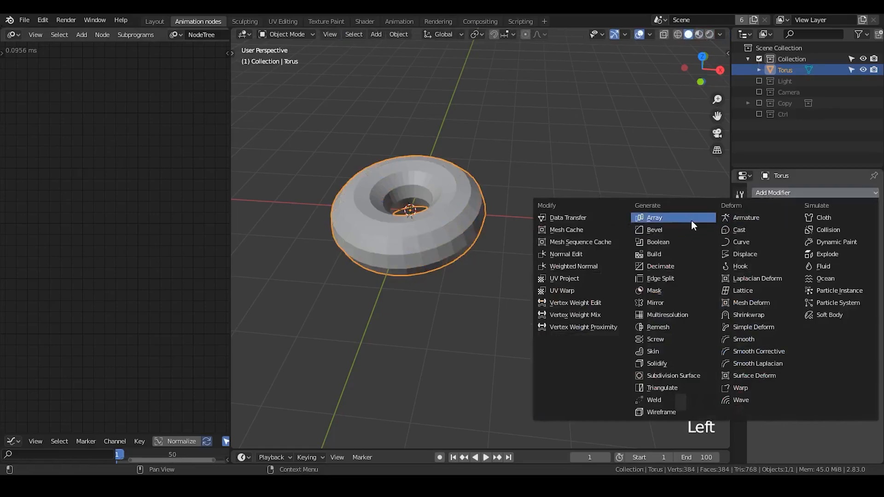
pyautogui.click(654, 218)
pyautogui.moveTo(819, 255); pyautogui.dragTo(859, 255)
pyautogui.scroll(-2, 505, 253)
pyautogui.keyDown('ctrl'); pyautogui.moveTo(531, 224); pyautogui.dragTo(528, 253, button='middle'); pyautogui.keyUp('ctrl')
pyautogui.keyDown('shift'); pyautogui.scroll(-1, 594, 244); pyautogui.keyUp('shift')
pyautogui.keyDown('shift'); pyautogui.moveTo(594, 244); pyautogui.dragTo(497, 224, button='middle'); pyautogui.keyUp('shift')
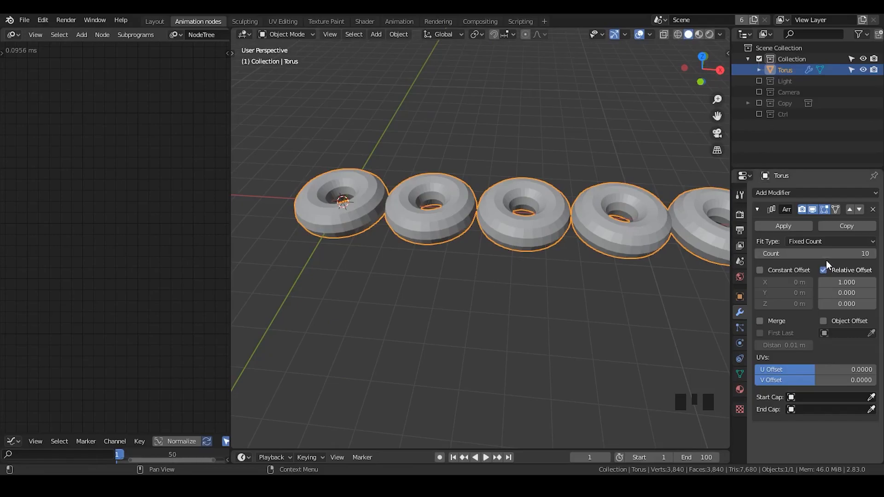
pyautogui.keyDown('shift'); pyautogui.moveTo(529, 227); pyautogui.dragTo(424, 306, button='middle'); pyautogui.keyUp('shift')
pyautogui.keyDown('shift'); pyautogui.moveTo(573, 251); pyautogui.dragTo(560, 227, button='middle'); pyautogui.keyUp('shift')
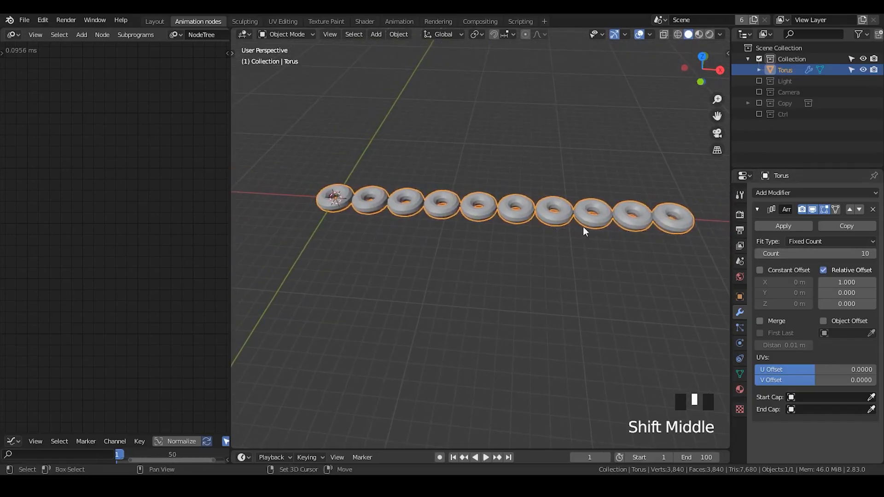
pyautogui.keyDown('shift'); pyautogui.moveTo(847, 281); pyautogui.dragTo(721, 295); pyautogui.keyUp('shift')
pyautogui.moveTo(446, 224); pyautogui.dragTo(593, 170, button='middle')
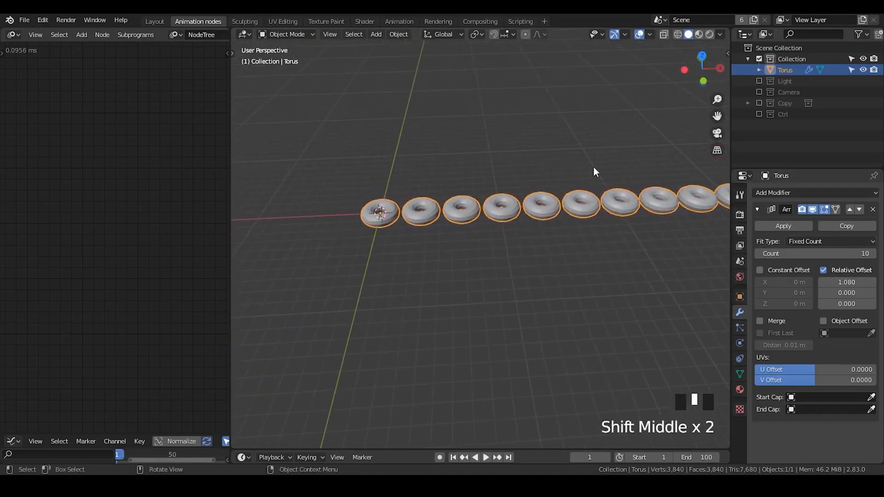
pyautogui.press('g')
pyautogui.press('x')
pyautogui.press('Escape')
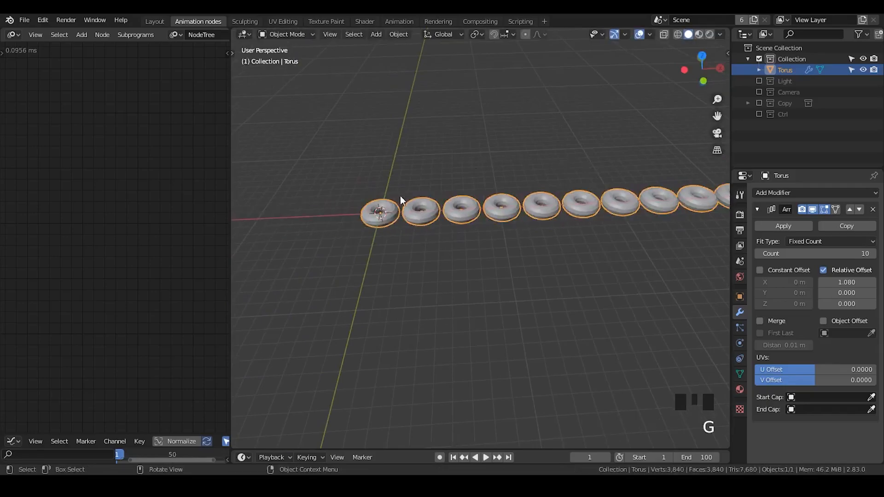
# - Add a plane at the first donut and rotate it 90° about the Y axis so it stands upright
pyautogui.keyDown('shift'); pyautogui.moveTo(412, 226); pyautogui.dragTo(402, 197, button='middle'); pyautogui.keyUp('shift')
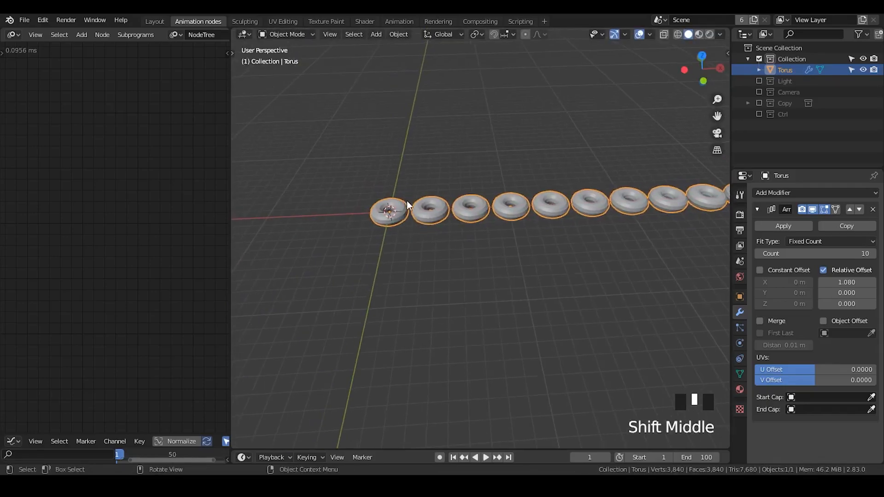
pyautogui.moveTo(581, 176); pyautogui.dragTo(507, 217, button='middle')
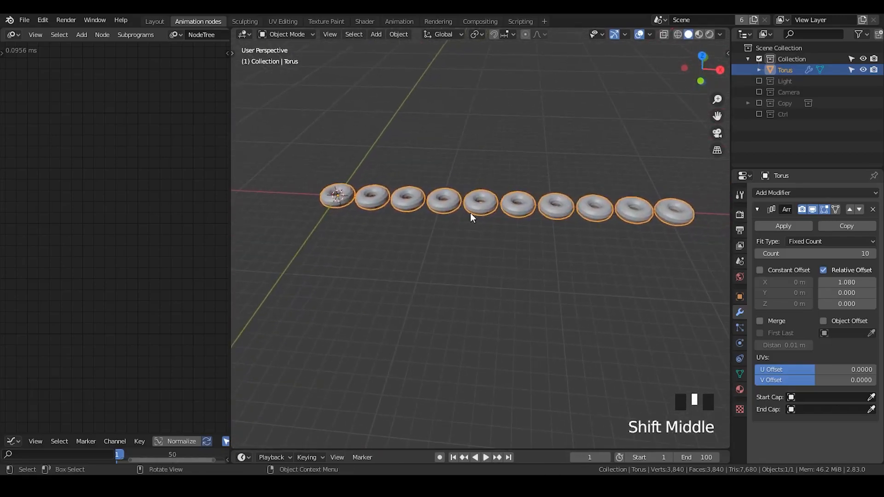
pyautogui.hotkey('shift', 'a')
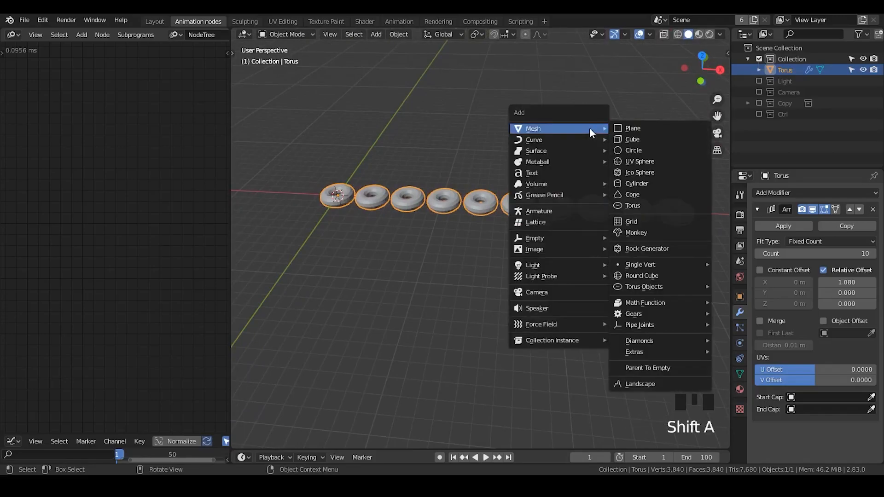
pyautogui.click(614, 129)
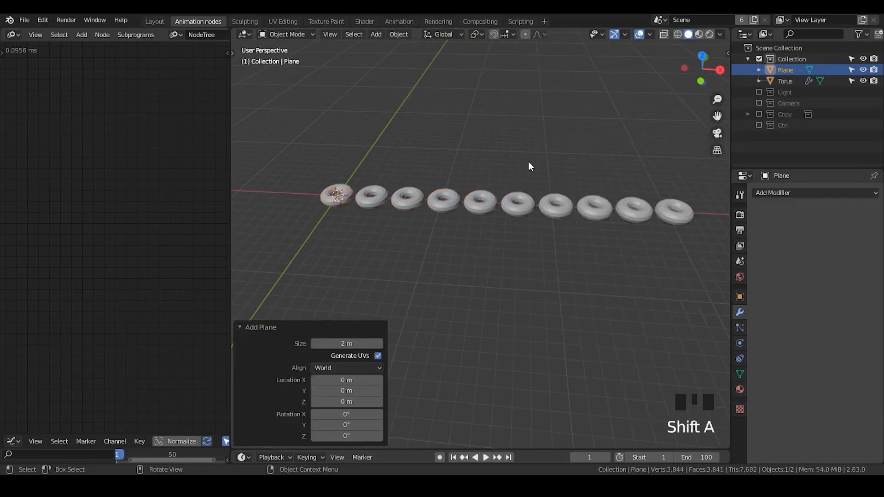
pyautogui.write('rxy90')
pyautogui.press('Return')
# - In Edit Mode, scale the upright plane by 2.28 along Y and by about 8.7 along Z into a tall panel
pyautogui.press('Tab')
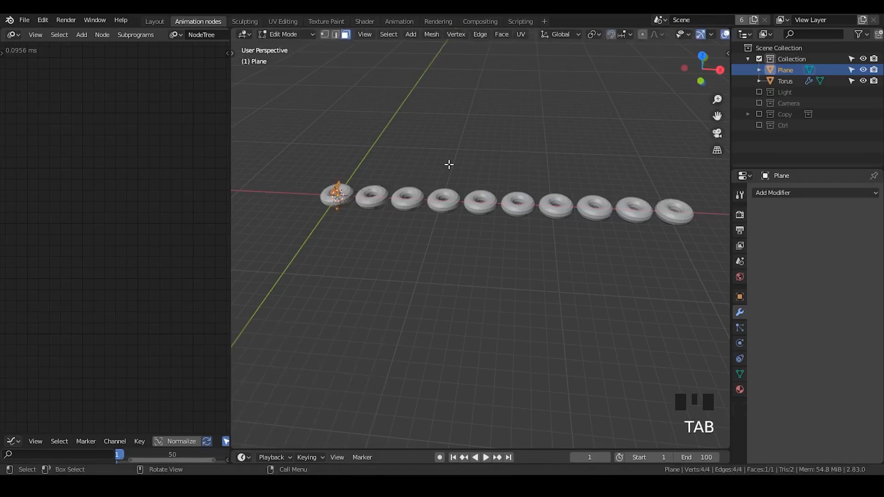
pyautogui.press('s')
pyautogui.press('y')
pyautogui.click(553, 118)
pyautogui.press('s')
pyautogui.press('z')
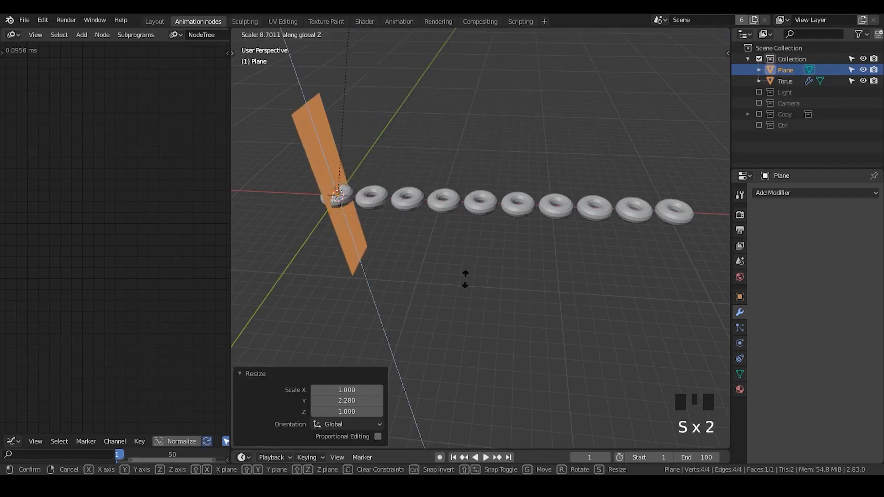
pyautogui.click(455, 278)
pyautogui.moveTo(456, 278); pyautogui.dragTo(493, 196, button='middle')
pyautogui.press('Tab')
# - Rename the plane object as Curtain
pyautogui.keyDown('shift'); pyautogui.scroll(-1, 444, 245); pyautogui.keyUp('shift')
pyautogui.scroll(1, 475, 236)
pyautogui.click(788, 70)
pyautogui.doubleClick(788, 69)
pyautogui.write('Curtain')
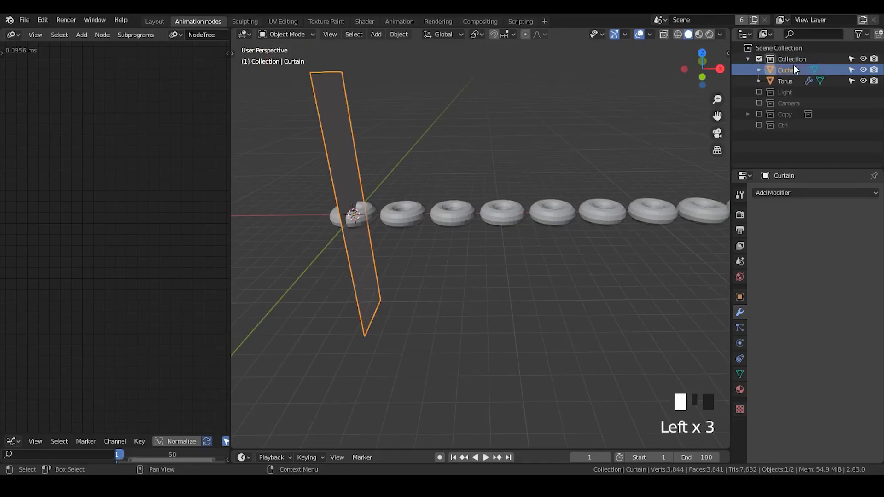
# - Rename the arrayed torus object as Original Donuts
pyautogui.click(800, 79)
pyautogui.doubleClick(802, 81)
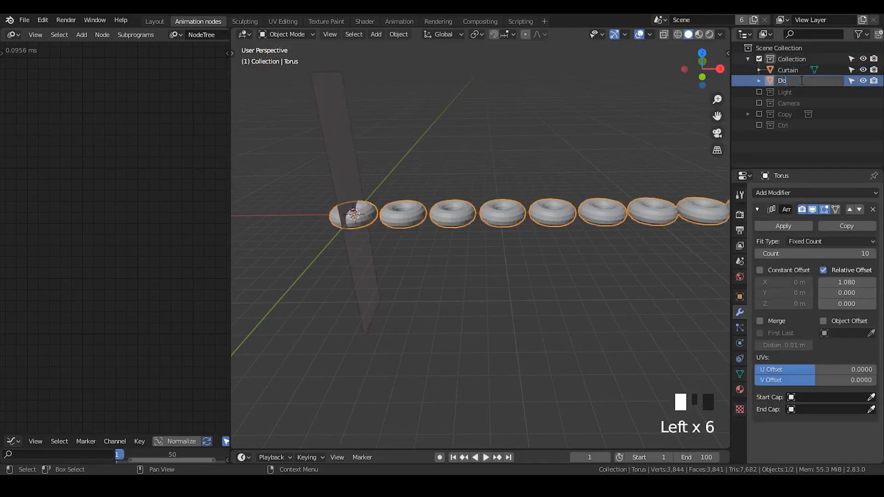
pyautogui.press('BackSpace')
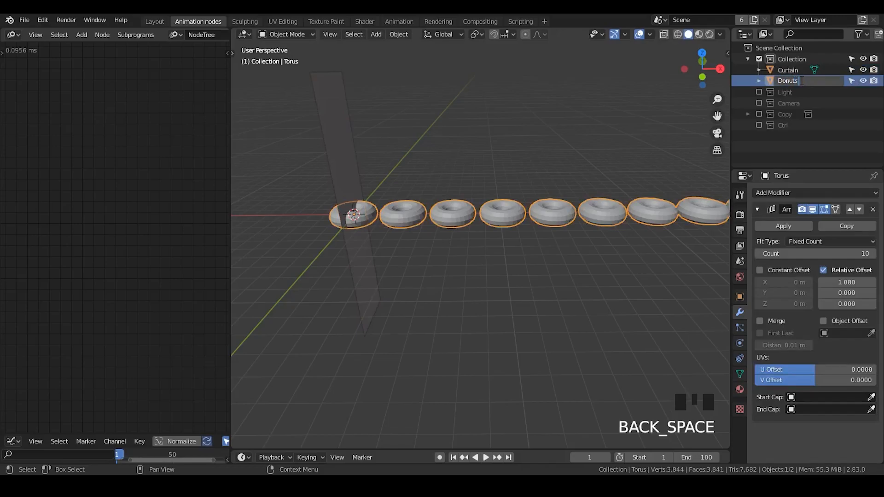
pyautogui.press('BackSpace')
pyautogui.press('BackSpace')
pyautogui.press('BackSpace')
pyautogui.press('BackSpace')
pyautogui.press('BackSpace')
pyautogui.press('BackSpace')
pyautogui.write('Original')
pyautogui.press('Return')
pyautogui.doubleClick(800, 80)
pyautogui.click(820, 80)
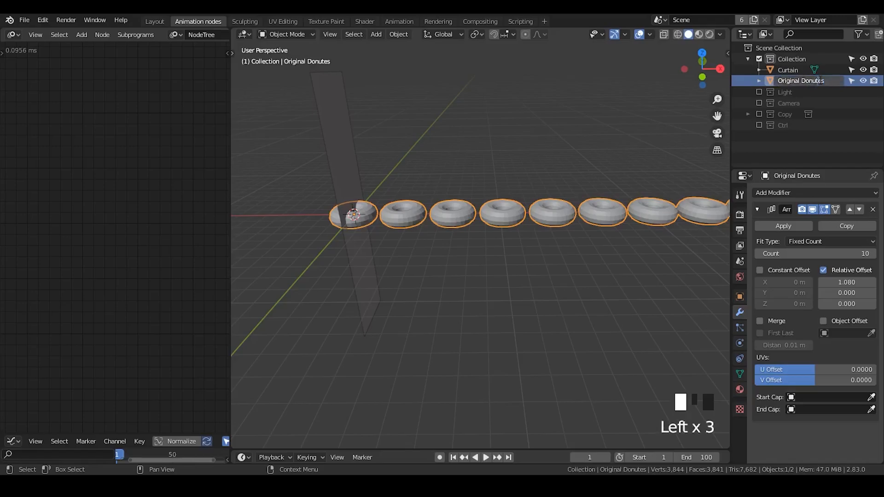
pyautogui.press('BackSpace')
pyautogui.press('Return')
# - Move the row of donuts about -14.46 m along X so that it passes through the curtain
pyautogui.keyDown('shift'); pyautogui.moveTo(475, 229); pyautogui.dragTo(504, 225, button='middle'); pyautogui.keyUp('shift')
pyautogui.press('g')
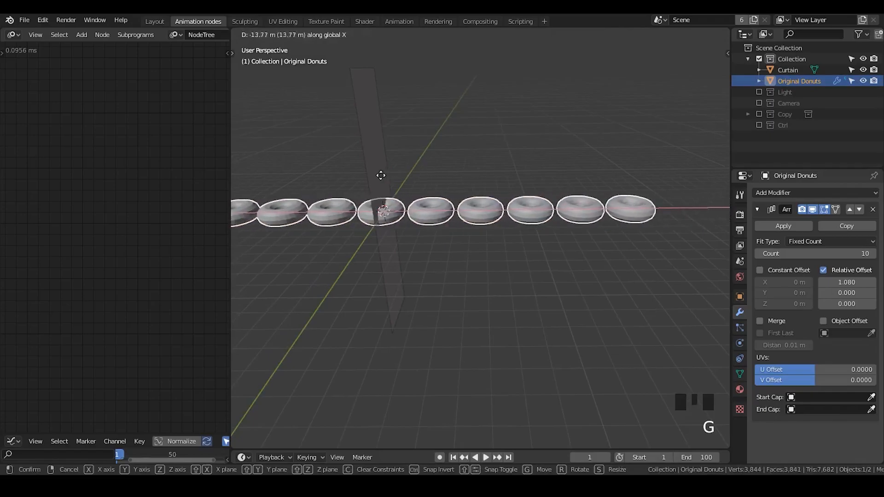
pyautogui.click(376, 177)
pyautogui.keyDown('shift'); pyautogui.moveTo(377, 178); pyautogui.dragTo(465, 184, button='middle'); pyautogui.keyUp('shift')
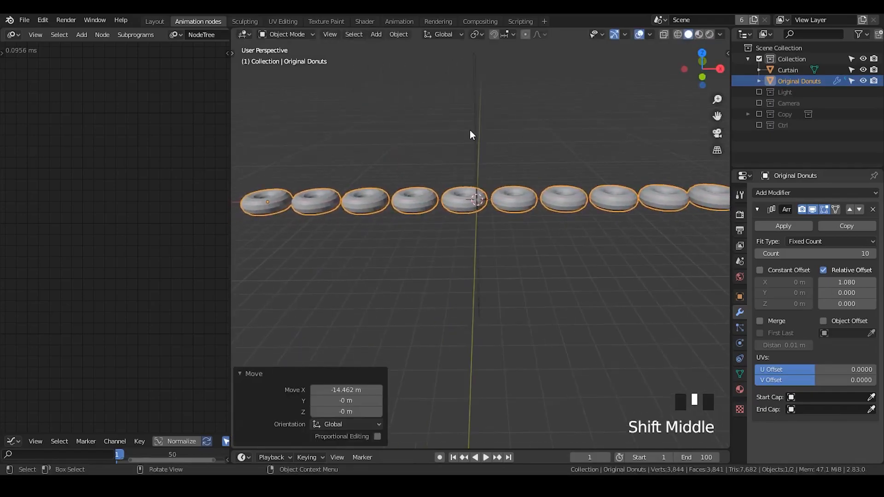
# - Duplicate the curtain with an offset of about 0.16 m along X and move the copy back by about 0.08 m
pyautogui.click(470, 130)
pyautogui.moveTo(470, 130); pyautogui.dragTo(486, 157, button='middle')
pyautogui.keyDown('shift'); pyautogui.moveTo(486, 157); pyautogui.dragTo(465, 98, button='middle'); pyautogui.keyUp('shift')
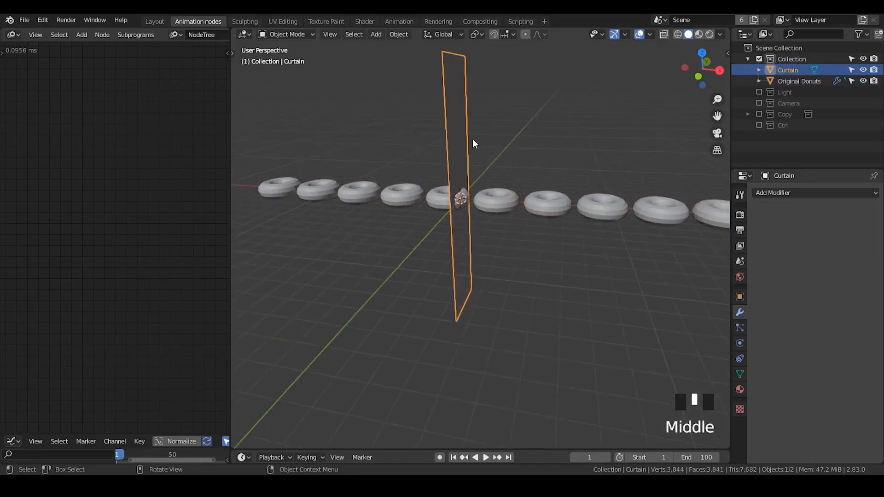
pyautogui.click(498, 197)
pyautogui.click(465, 115)
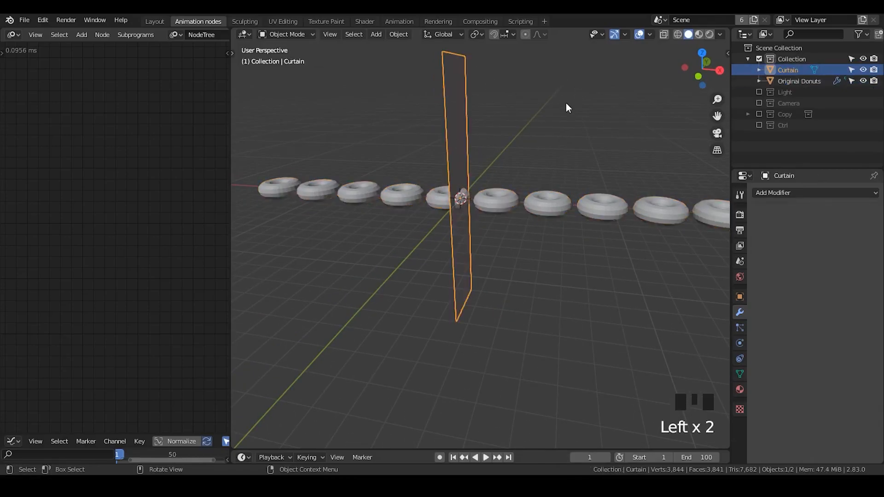
pyautogui.press('Tab')
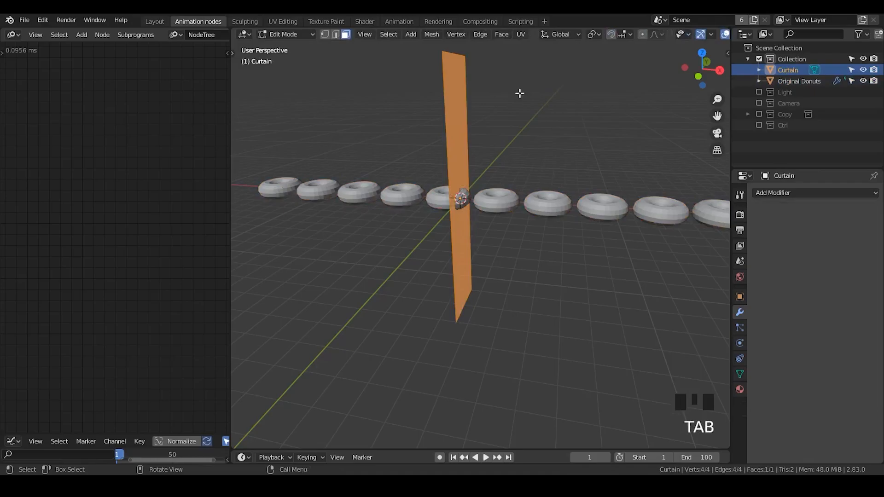
pyautogui.press('Tab')
pyautogui.hotkey('shift', 'd')
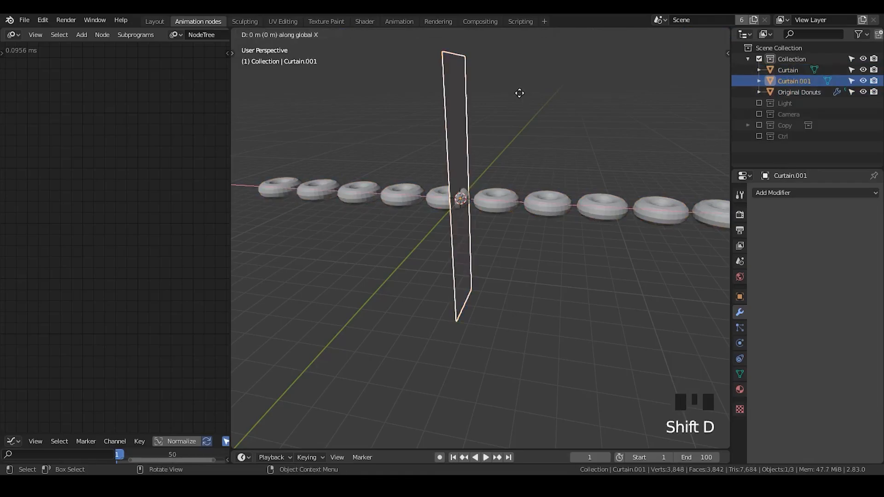
pyautogui.click(522, 94)
pyautogui.moveTo(523, 98); pyautogui.dragTo(505, 187, button='middle')
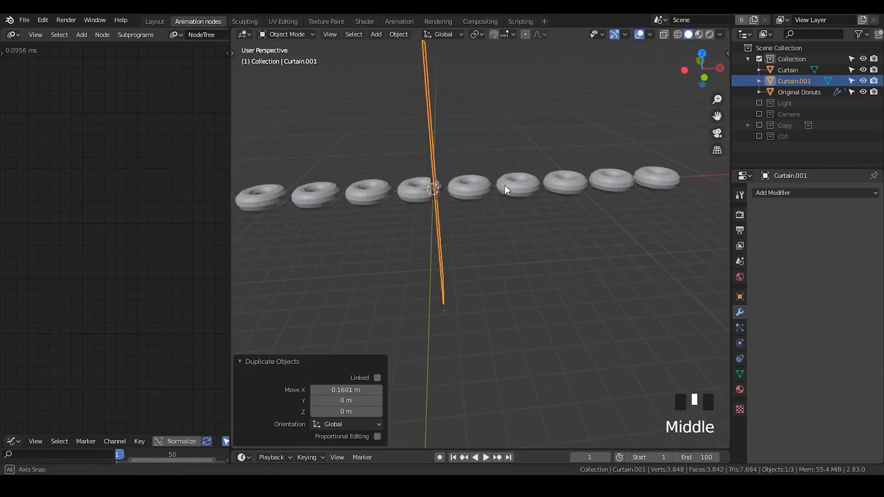
pyautogui.press('g')
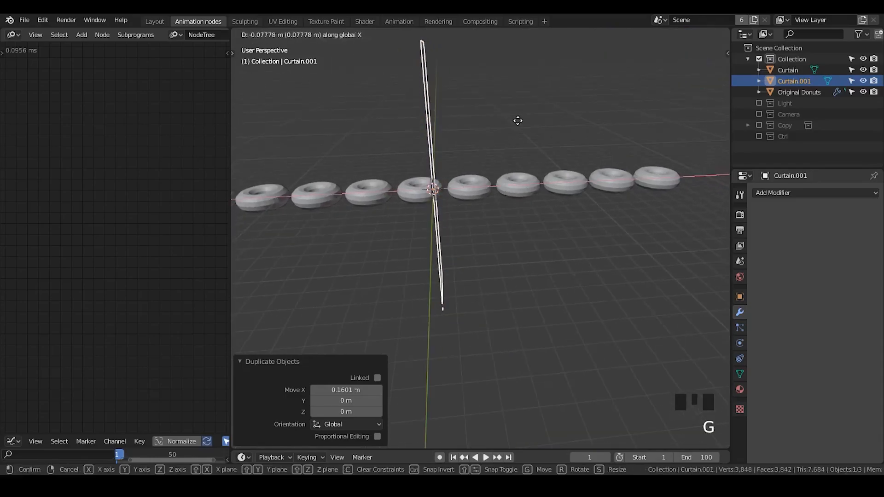
pyautogui.click(517, 121)
# - Extrude the duplicated curtain's face about 25.88 m along X into a box that encloses the donuts on that side
pyautogui.press('Tab')
pyautogui.moveTo(513, 81); pyautogui.dragTo(542, 140, button='middle')
pyautogui.press('e')
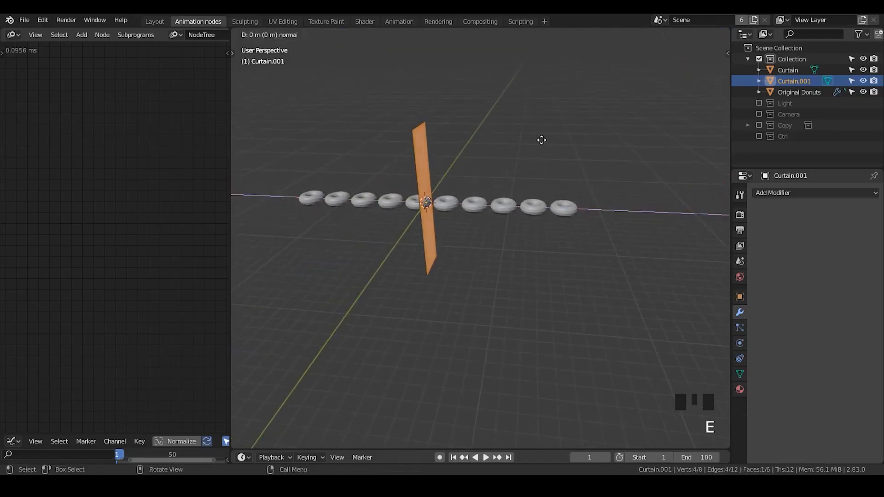
pyautogui.rightClick(597, 142)
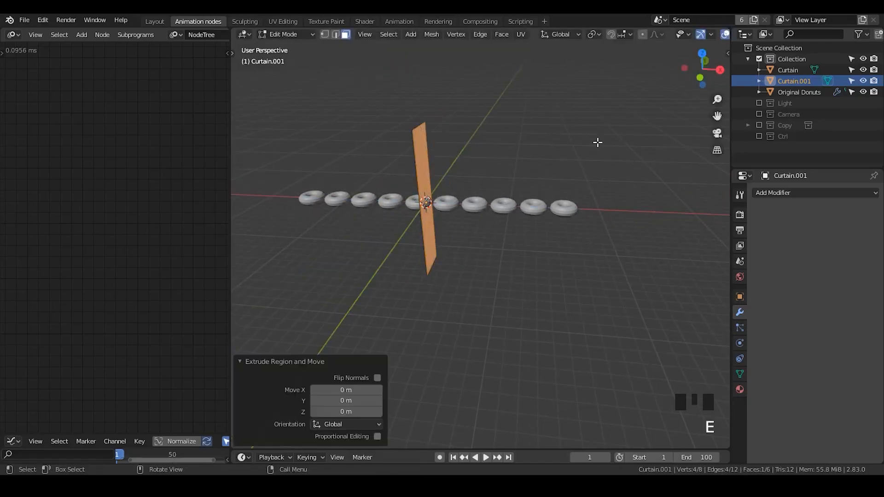
pyautogui.press('g')
pyautogui.click(330, 140)
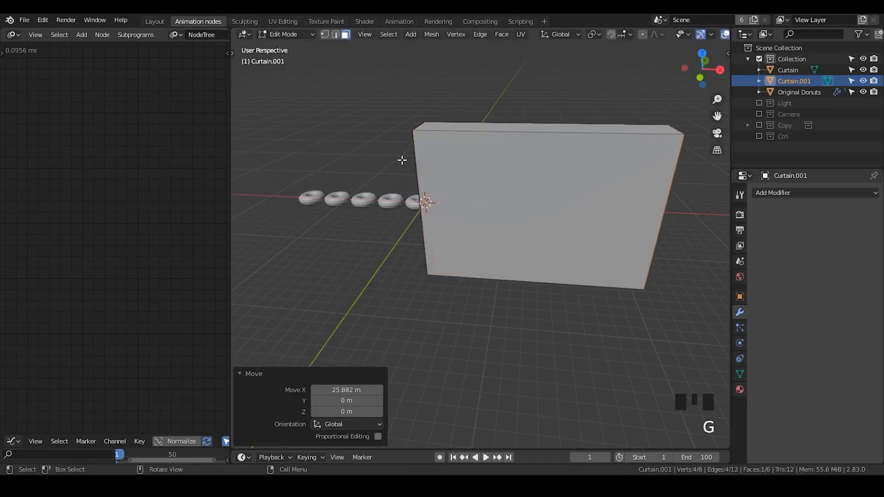
pyautogui.press('Tab')
# - Rename the extruded curtain copy as Boolean
pyautogui.moveTo(586, 217); pyautogui.dragTo(618, 204, button='middle')
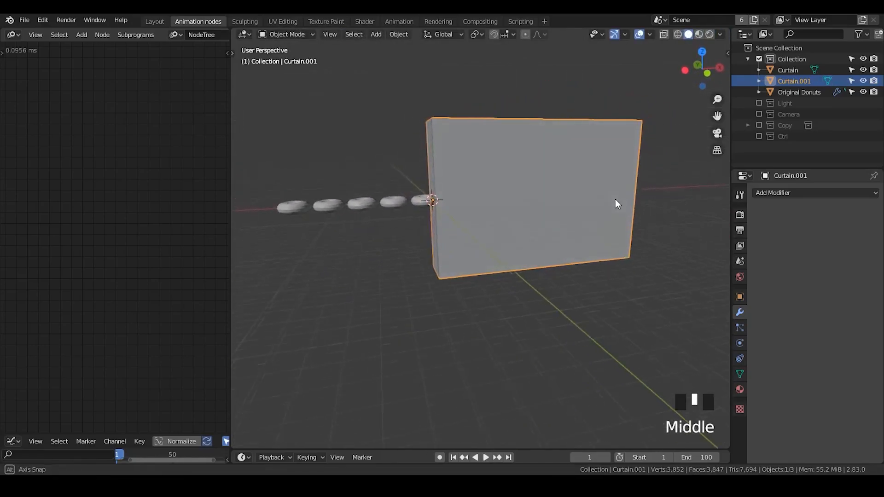
pyautogui.click(794, 81)
pyautogui.doubleClick(795, 81)
pyautogui.write('Bool')
pyautogui.press('Return')
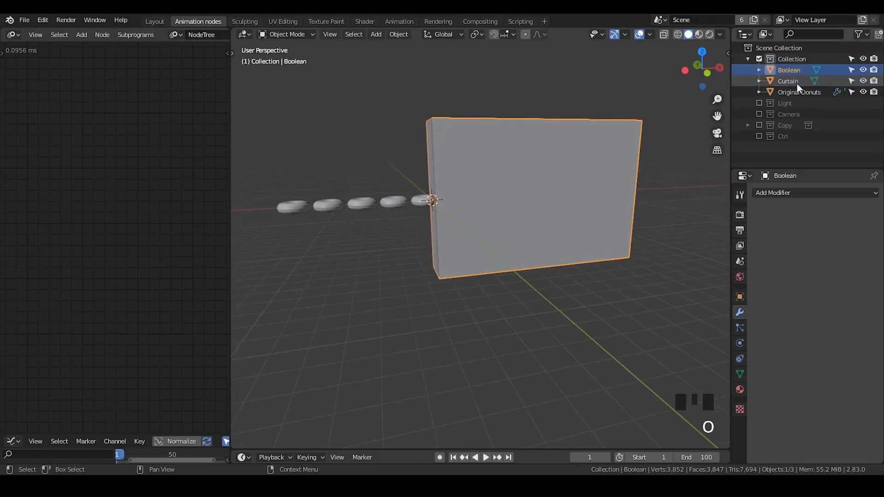
# - Collapse the Array modifier's settings on the Original Donuts and select the Curtain plane
pyautogui.click(794, 92)
pyautogui.click(757, 210)
pyautogui.moveTo(644, 217); pyautogui.dragTo(526, 187, button='middle')
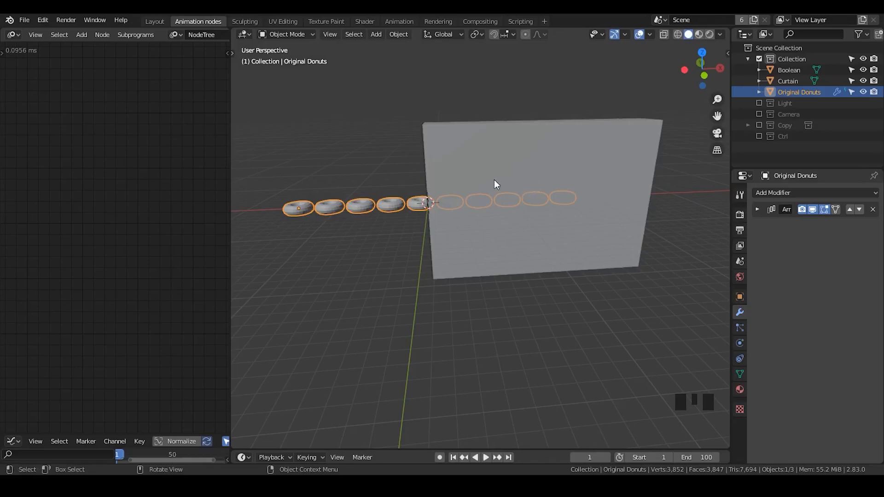
pyautogui.moveTo(462, 229); pyautogui.dragTo(442, 186, button='middle')
pyautogui.click(432, 159)
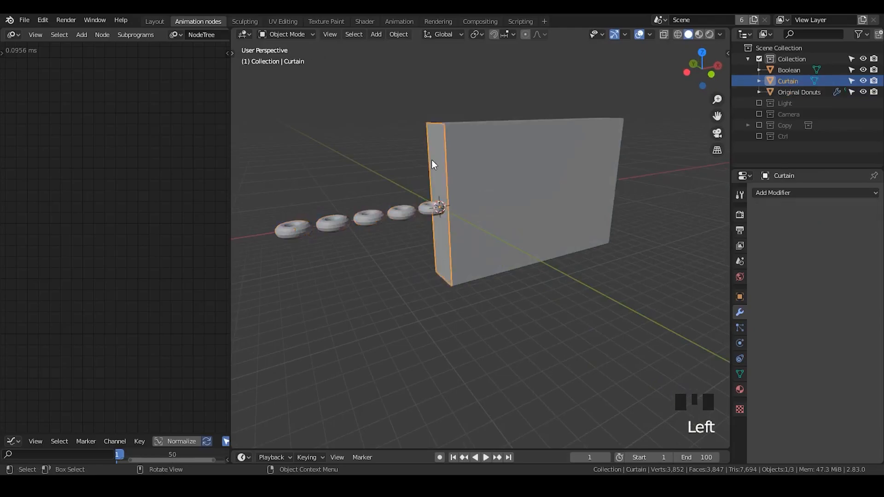
# - Add a Mesh Object Input node to the node tree and widen the node editor
pyautogui.keyDown('shift'); pyautogui.click(392, 212); pyautogui.keyUp('shift')
pyautogui.moveTo(435, 175); pyautogui.dragTo(415, 197, button='middle')
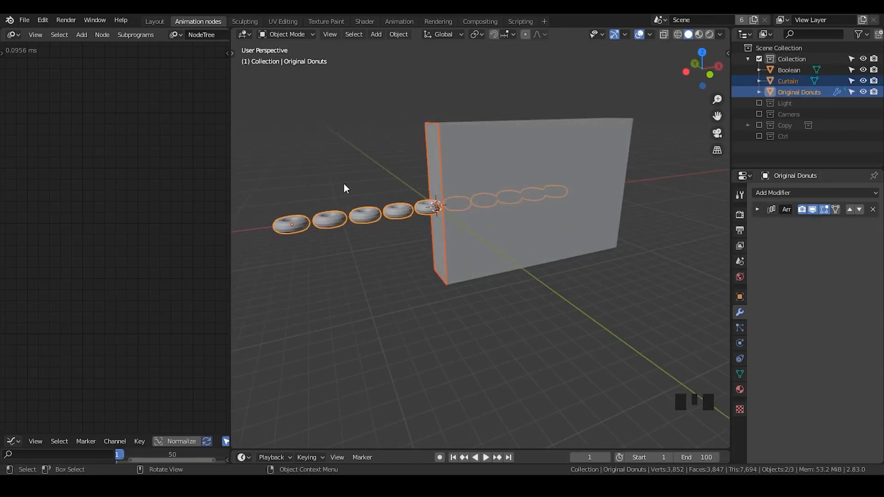
pyautogui.moveTo(350, 212); pyautogui.dragTo(490, 220, button='middle')
pyautogui.hotkey('ctrl', 'a')
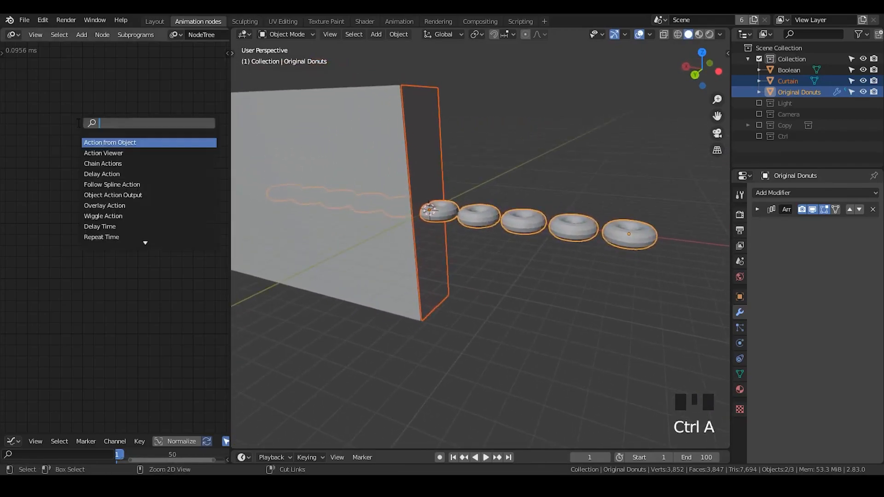
pyautogui.write('object mesh')
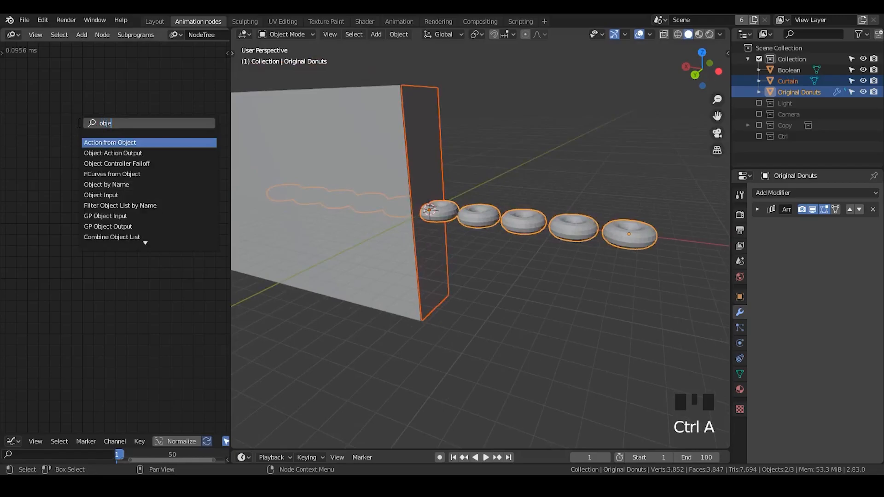
pyautogui.moveTo(77, 123); pyautogui.dragTo(77, 123)
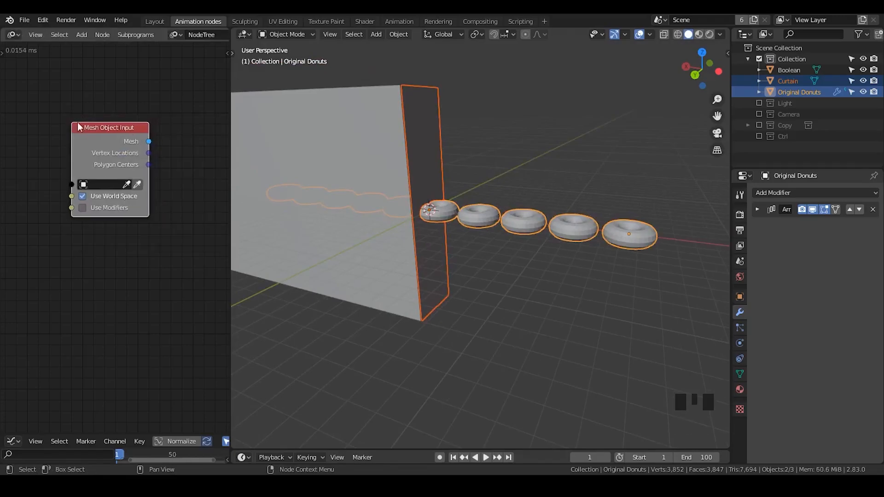
pyautogui.moveTo(231, 147); pyautogui.dragTo(318, 145)
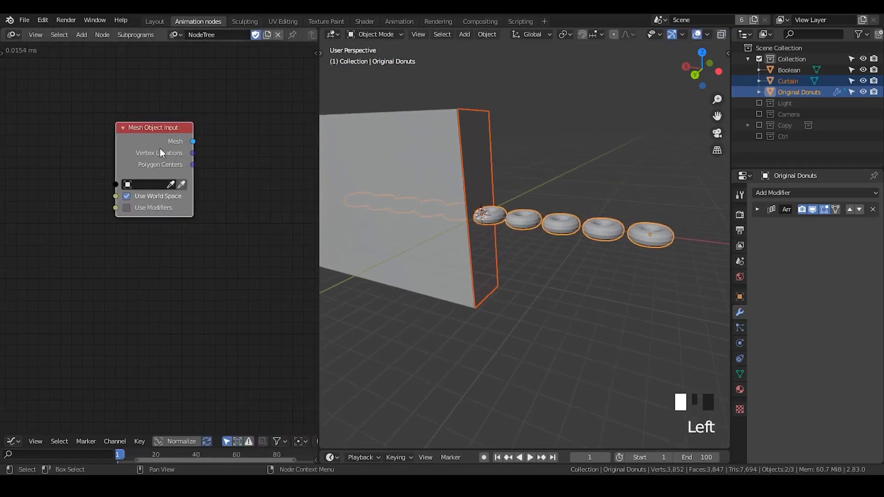
# - Duplicate the Mesh Object Input node and assign Original Donuts as the upper node's object
pyautogui.hotkey('shift', 'd')
pyautogui.click(130, 260)
pyautogui.click(142, 133)
pyautogui.click(92, 259)
pyautogui.click(138, 154)
pyautogui.click(783, 92)
pyautogui.click(155, 181)
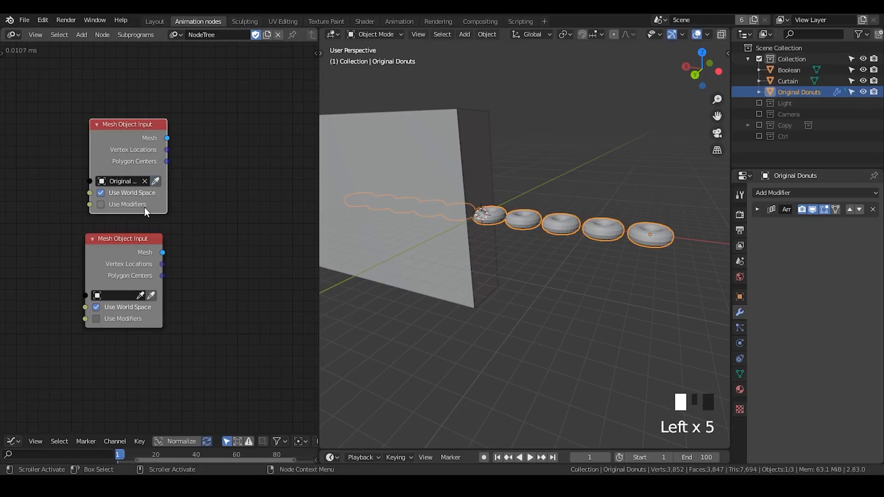
# - Assign the Curtain plane as the object of the lower Mesh Object Input node
pyautogui.click(484, 162)
pyautogui.moveTo(135, 260); pyautogui.dragTo(130, 255)
pyautogui.moveTo(174, 251); pyautogui.dragTo(131, 233, button='middle')
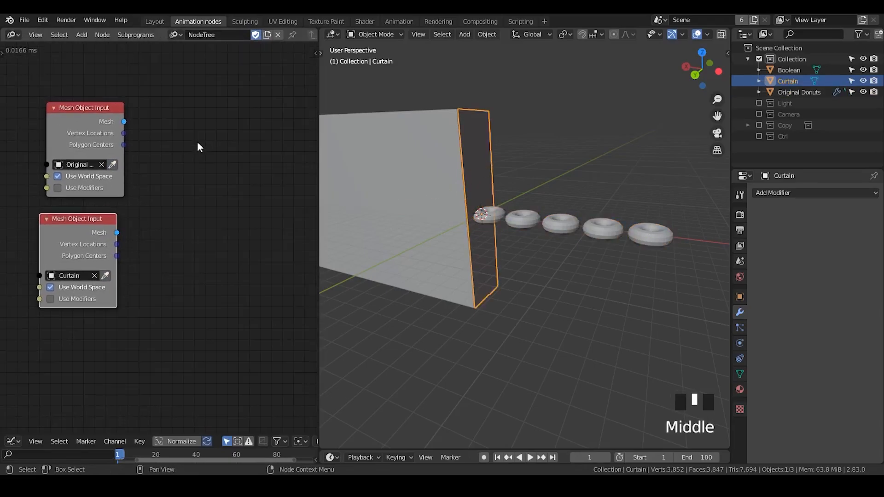
# - Add a Create Mesh List node and connect the Mesh outputs of both input nodes to its two elements
pyautogui.hotkey('ctrl', 'a')
pyautogui.write('crea')
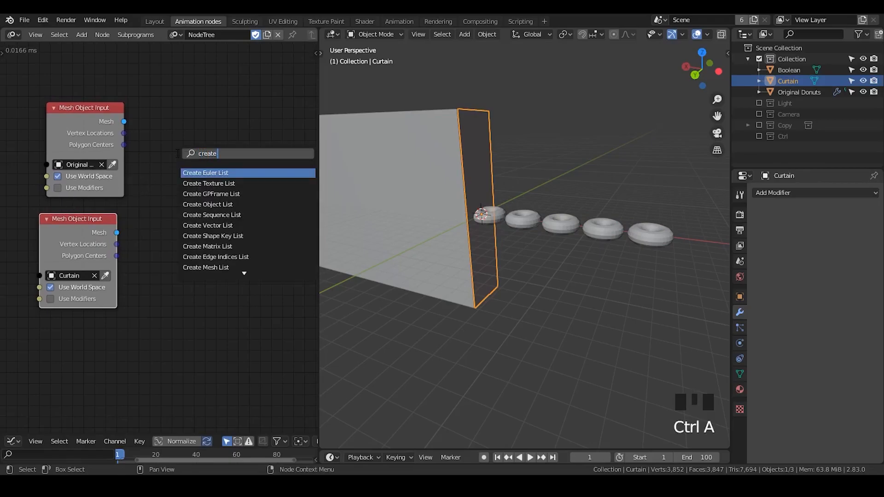
pyautogui.write('te mesh')
pyautogui.press('Return')
pyautogui.click(193, 112)
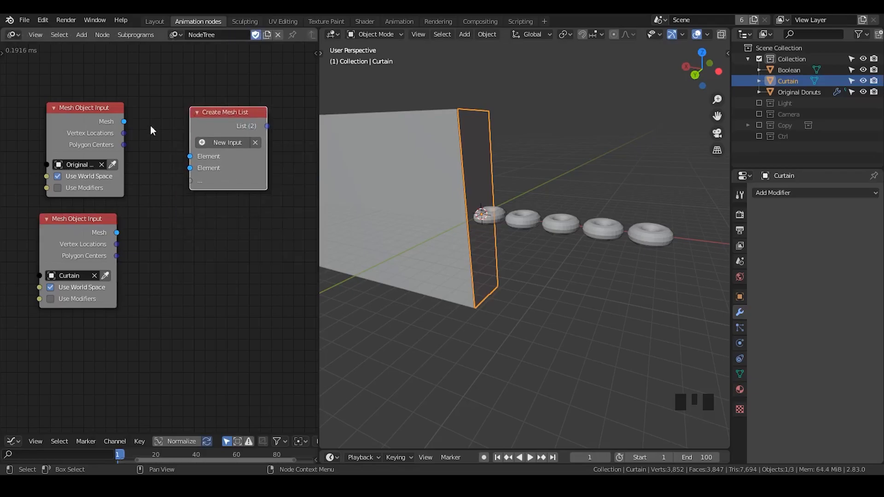
pyautogui.moveTo(125, 122); pyautogui.dragTo(183, 162)
pyautogui.moveTo(117, 233); pyautogui.dragTo(191, 172)
pyautogui.moveTo(246, 124); pyautogui.dragTo(223, 140)
pyautogui.moveTo(226, 235); pyautogui.dragTo(162, 217, button='middle')
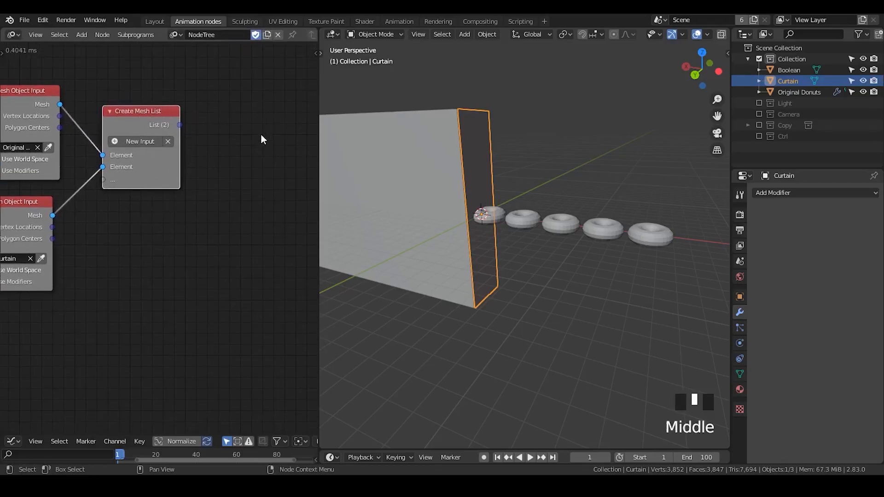
# - Add a Mesh Object Output node and link the mesh list to its Mesh input through a Join Mesh List node
pyautogui.hotkey('ctrl', 'a')
pyautogui.write('mesh object')
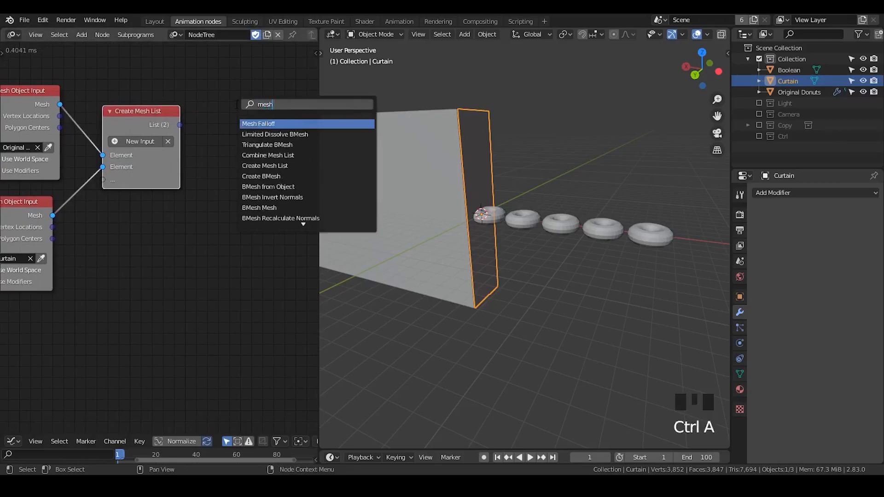
pyautogui.press('Down')
pyautogui.press('Return')
pyautogui.moveTo(254, 142); pyautogui.dragTo(177, 139, button='middle')
pyautogui.moveTo(110, 124); pyautogui.dragTo(183, 161)
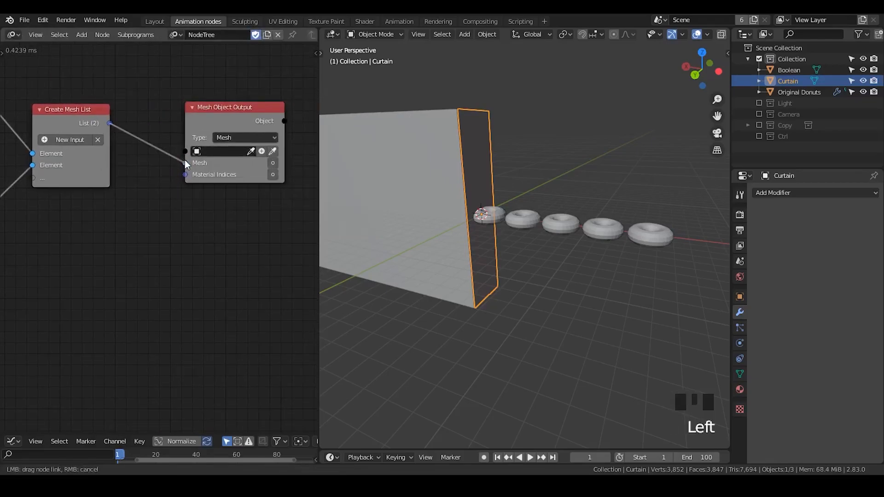
pyautogui.moveTo(236, 116); pyautogui.dragTo(288, 91)
pyautogui.moveTo(169, 111); pyautogui.dragTo(184, 117)
pyautogui.moveTo(185, 173); pyautogui.dragTo(125, 166, button='middle')
# - Create a new target object from the Mesh Object Output node and rename it With Icing
pyautogui.click(253, 121)
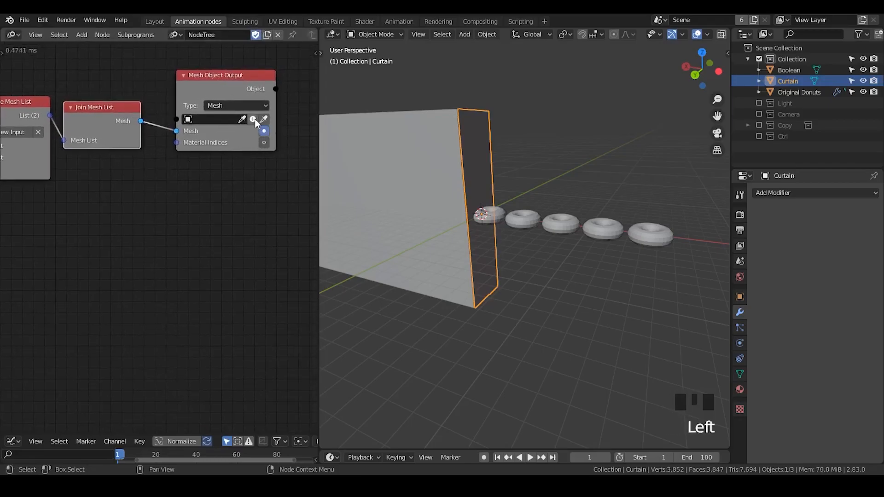
pyautogui.click(254, 120)
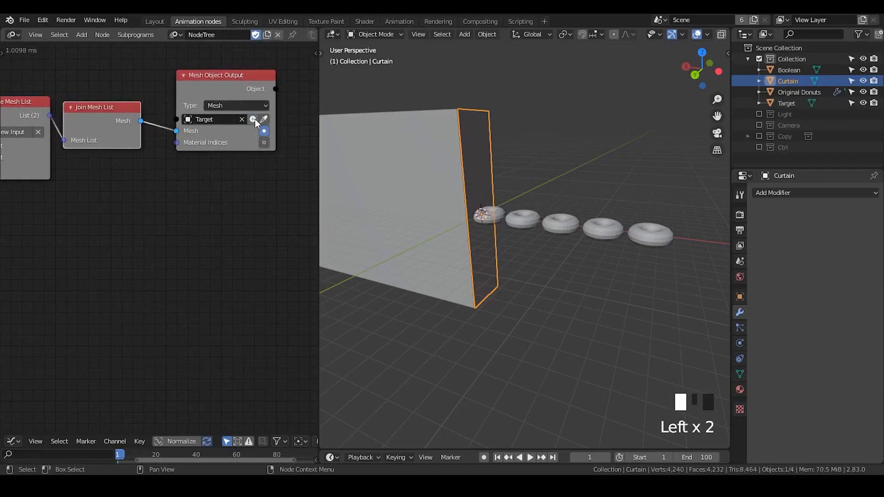
pyautogui.click(788, 103)
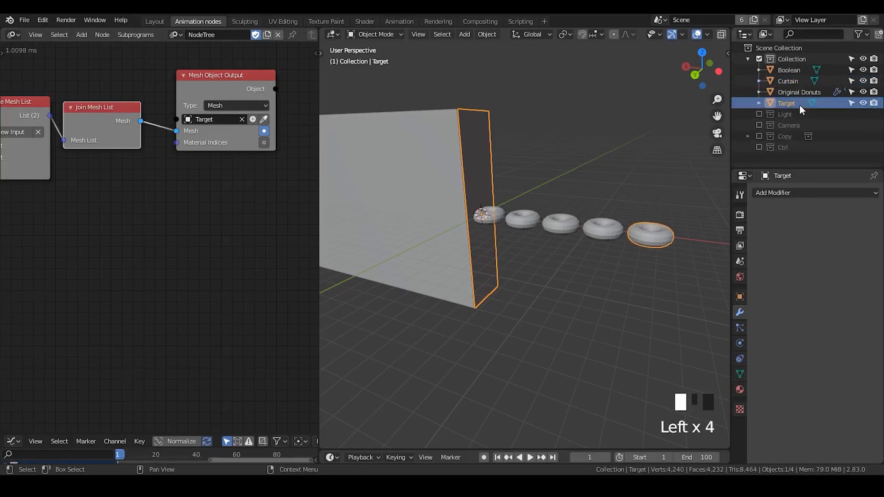
pyautogui.doubleClick(800, 106)
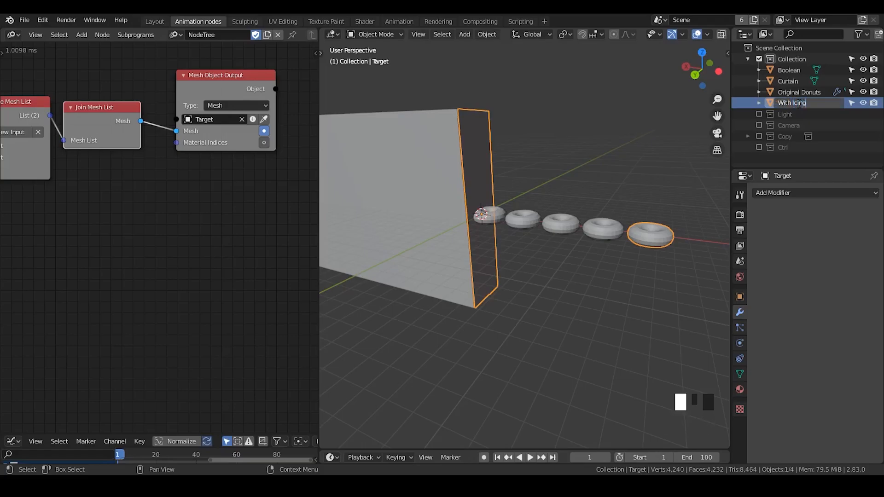
pyautogui.press('Return')
# - Hide the Boolean, Curtain and Original Donuts objects in the viewport and select With Icing
pyautogui.moveTo(864, 70); pyautogui.dragTo(862, 93)
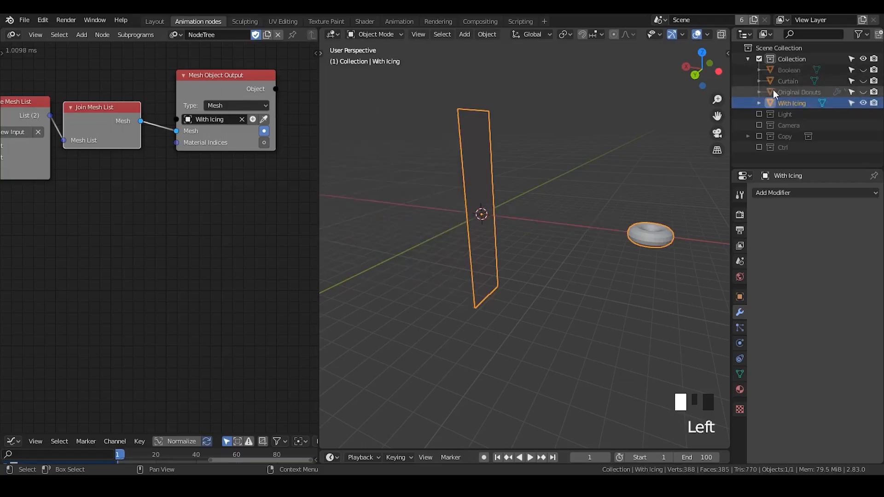
pyautogui.click(781, 94)
pyautogui.click(785, 103)
# - Switch the viewport to Material Preview shading and check the joined With Icing mesh
pyautogui.moveTo(714, 38); pyautogui.dragTo(659, 37, button='middle')
pyautogui.click(699, 34)
pyautogui.click(663, 206)
pyautogui.moveTo(663, 206); pyautogui.dragTo(649, 236, button='middle')
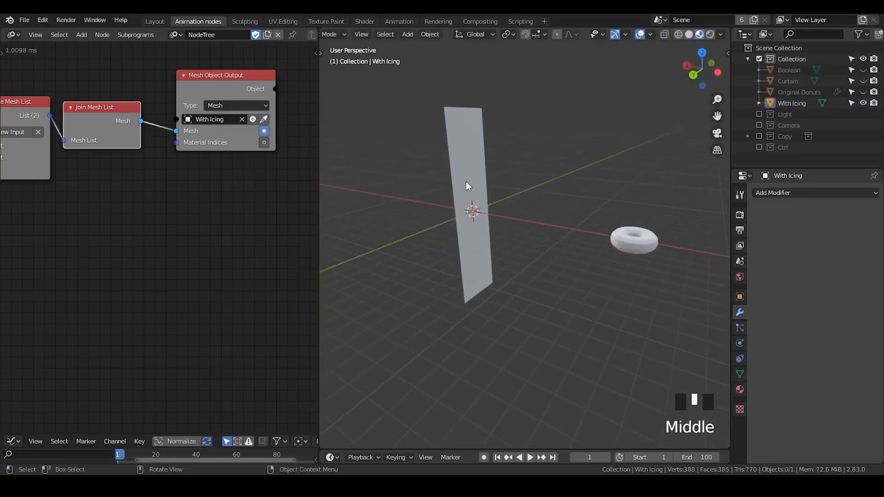
pyautogui.click(651, 237)
pyautogui.click(682, 212)
pyautogui.click(641, 239)
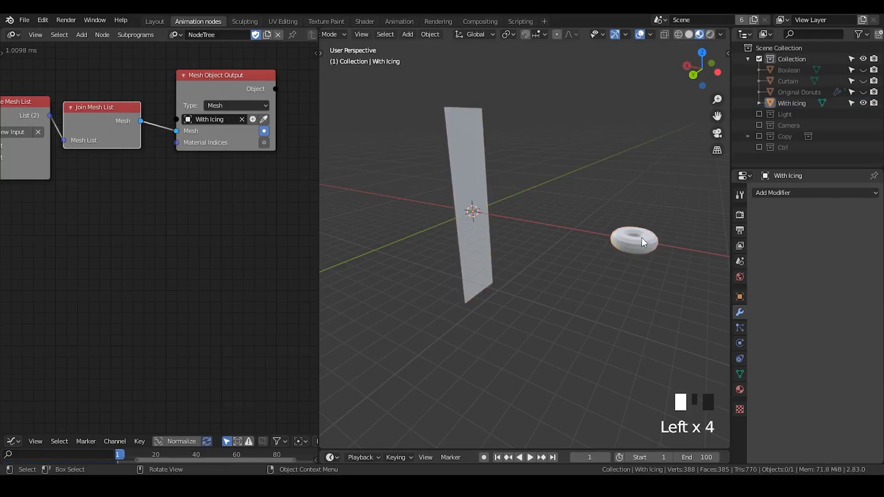
# - Enable Use Modifiers on the Original Donuts input node and widen the node editor further
pyautogui.moveTo(67, 201); pyautogui.dragTo(77, 145, button='middle')
pyautogui.click(55, 146)
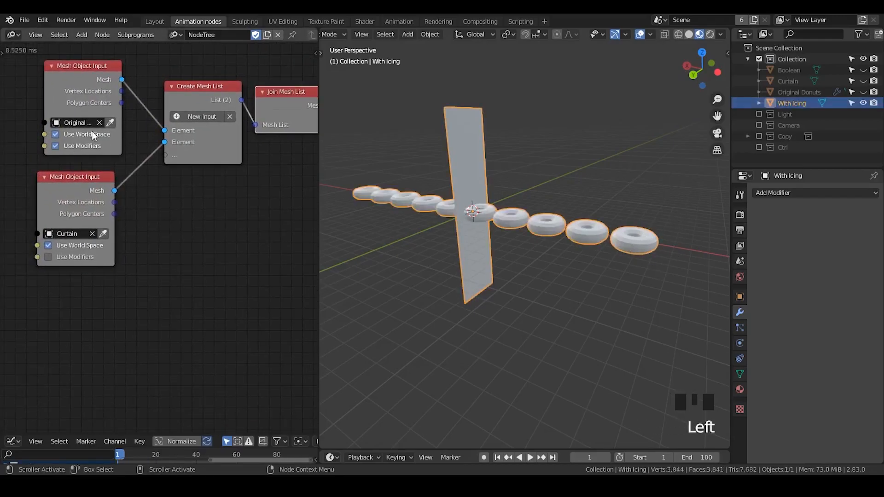
pyautogui.moveTo(318, 169); pyautogui.dragTo(389, 172)
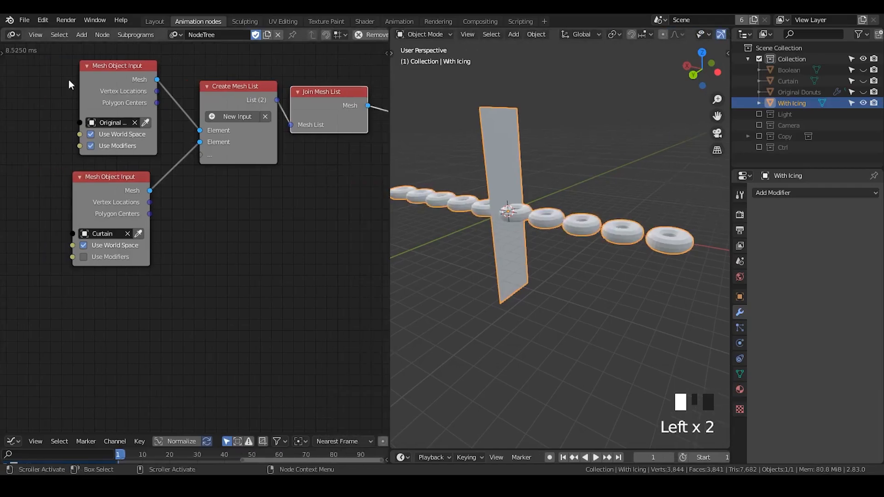
pyautogui.moveTo(243, 243); pyautogui.dragTo(155, 168, button='middle')
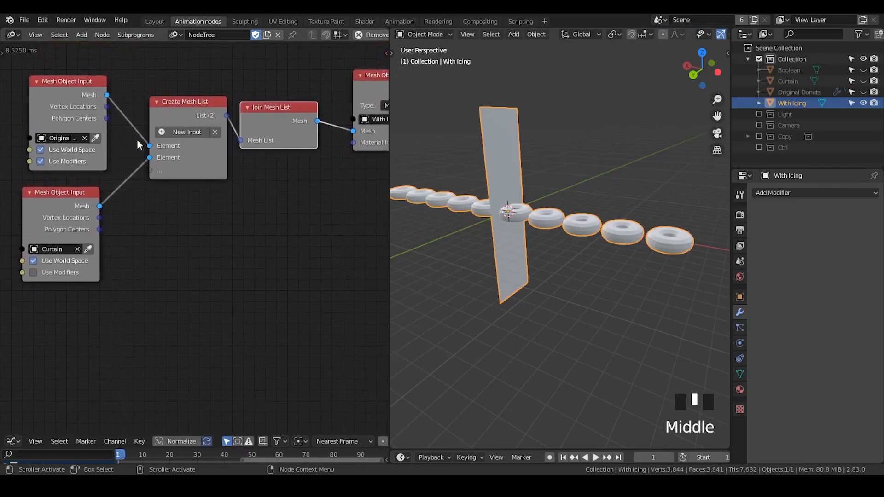
# - Add a Remesh modifier to the With Icing object and inspect where the donut meets the curtain
pyautogui.click(553, 164)
pyautogui.moveTo(517, 218); pyautogui.dragTo(513, 148, button='middle')
pyautogui.click(513, 148)
pyautogui.click(794, 194)
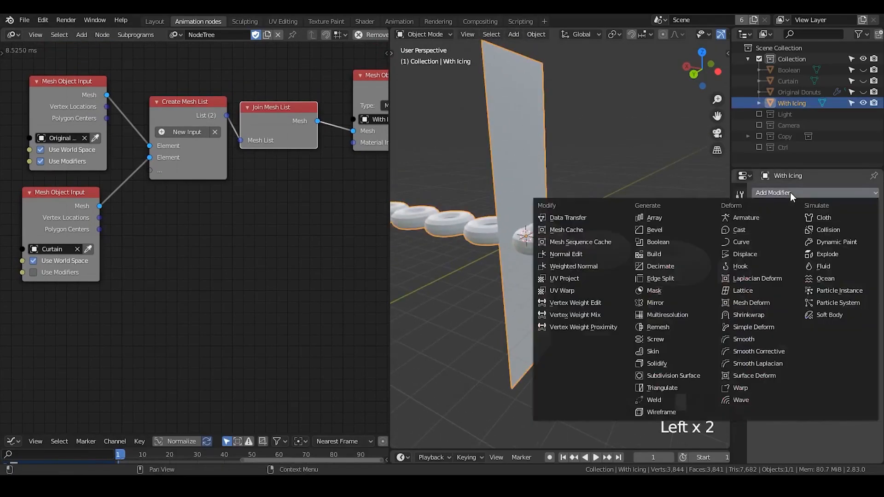
pyautogui.click(675, 325)
pyautogui.moveTo(569, 210)
pyautogui.keyDown('ctrl'); pyautogui.mouseDown(button='middle')
pyautogui.moveTo(558, 227)
pyautogui.moveTo(562, 203)
pyautogui.moveTo(568, 213)
pyautogui.moveTo(574, 207)
pyautogui.mouseUp(button='middle'); pyautogui.keyUp('ctrl')
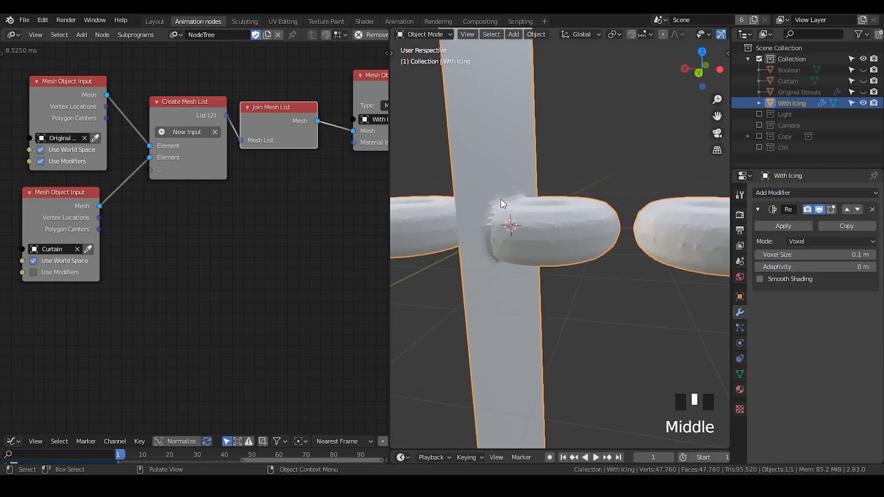
pyautogui.moveTo(515, 239)
pyautogui.mouseDown(button='middle')
pyautogui.moveTo(575, 228)
pyautogui.moveTo(527, 235)
pyautogui.mouseUp(button='middle')
pyautogui.keyDown('ctrl'); pyautogui.moveTo(567, 205); pyautogui.dragTo(609, 253, button='middle'); pyautogui.keyUp('ctrl')
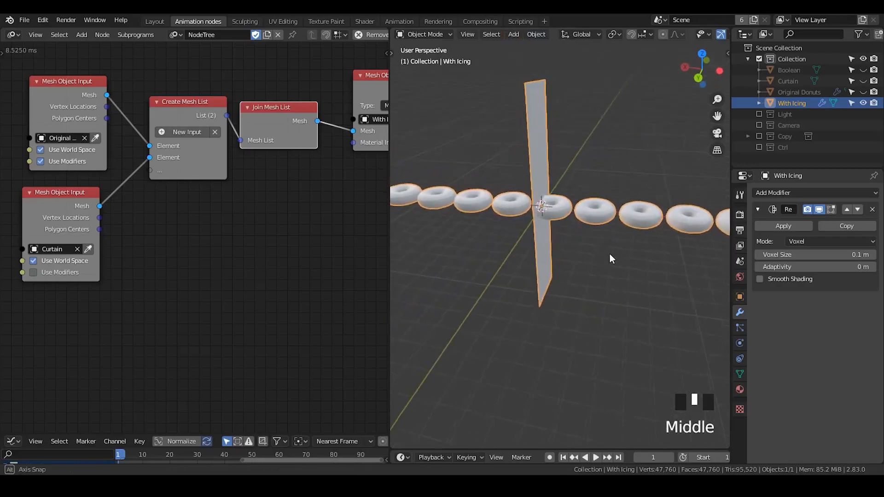
# - Give With Icing a new material with a yellow base color of hue 0.127, saturation 0.613 and value 1.000
pyautogui.click(740, 389)
pyautogui.click(784, 241)
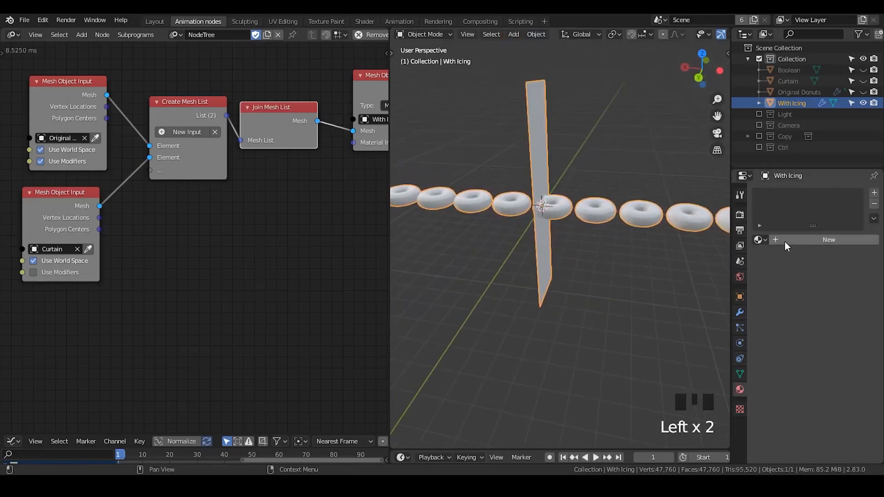
pyautogui.click(784, 241)
pyautogui.click(835, 352)
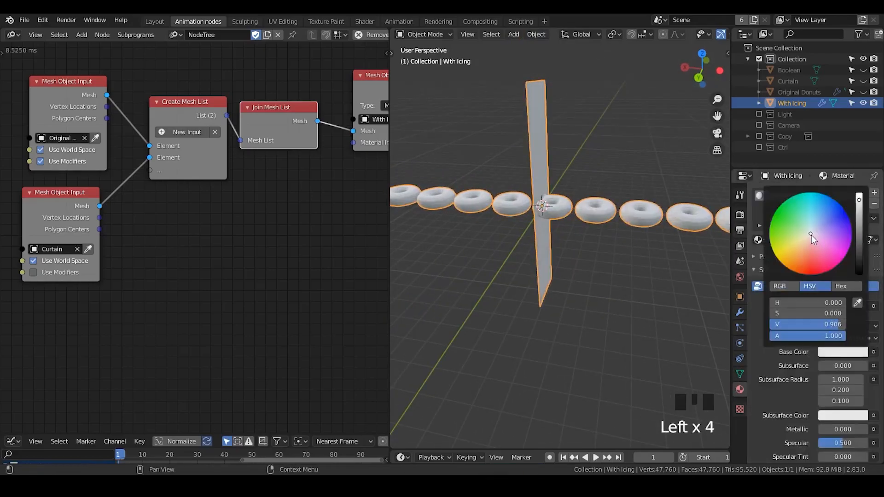
pyautogui.moveTo(811, 237); pyautogui.dragTo(792, 250)
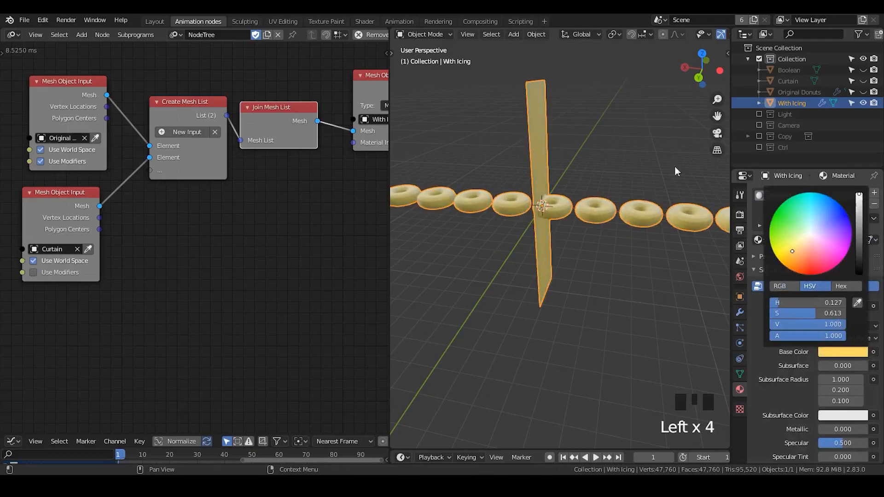
pyautogui.click(595, 274)
pyautogui.moveTo(595, 273); pyautogui.dragTo(531, 138, button='middle')
pyautogui.press('d')
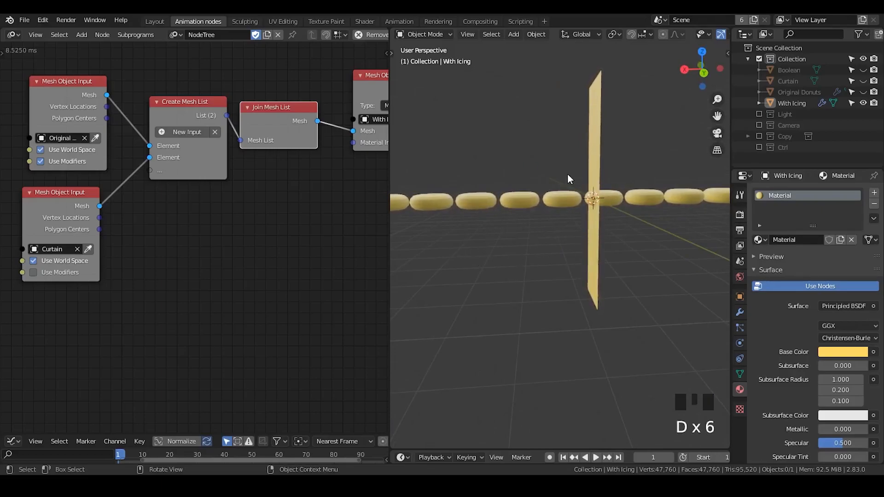
pyautogui.moveTo(646, 251)
pyautogui.keyDown('shift'); pyautogui.mouseDown(button='middle')
pyautogui.moveTo(579, 267)
pyautogui.moveTo(582, 247)
pyautogui.moveTo(543, 269)
pyautogui.moveTo(564, 264)
pyautogui.moveTo(556, 264)
pyautogui.mouseUp(button='middle'); pyautogui.keyUp('shift')
# - Toggle Smooth Shading in With Icing's Remesh modifier and collapse the modifier's settings
pyautogui.click(741, 311)
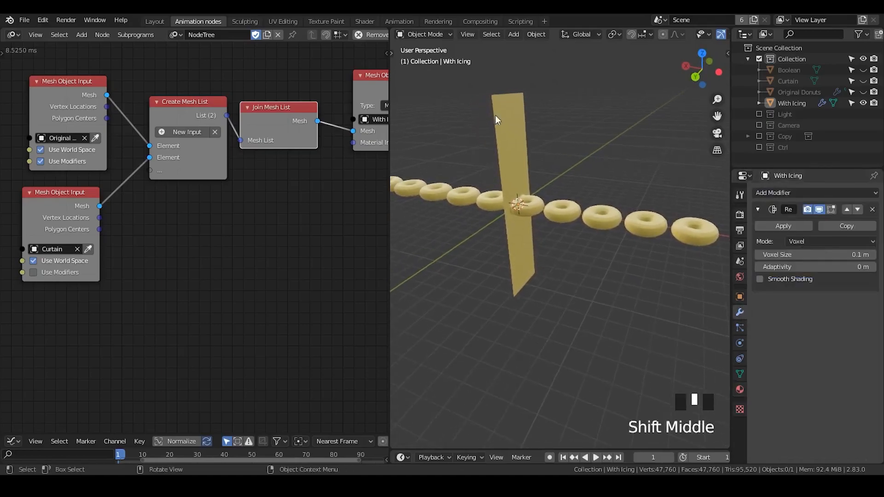
pyautogui.click(774, 283)
pyautogui.click(773, 281)
pyautogui.moveTo(568, 276)
pyautogui.mouseDown(button='middle')
pyautogui.moveTo(651, 252)
pyautogui.moveTo(725, 246)
pyautogui.mouseUp(button='middle')
pyautogui.click(759, 210)
# - Scribble a freehand annotation over the row of donuts on one side of the curtain
pyautogui.press('d')
pyautogui.moveTo(532, 146)
pyautogui.mouseDown()
pyautogui.moveTo(609, 156)
pyautogui.moveTo(610, 222)
pyautogui.mouseUp()
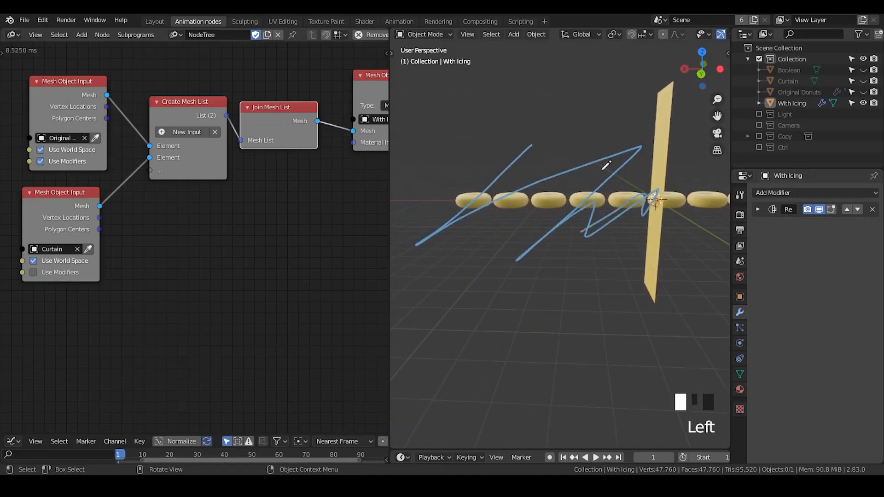
pyautogui.moveTo(540, 189); pyautogui.dragTo(439, 197)
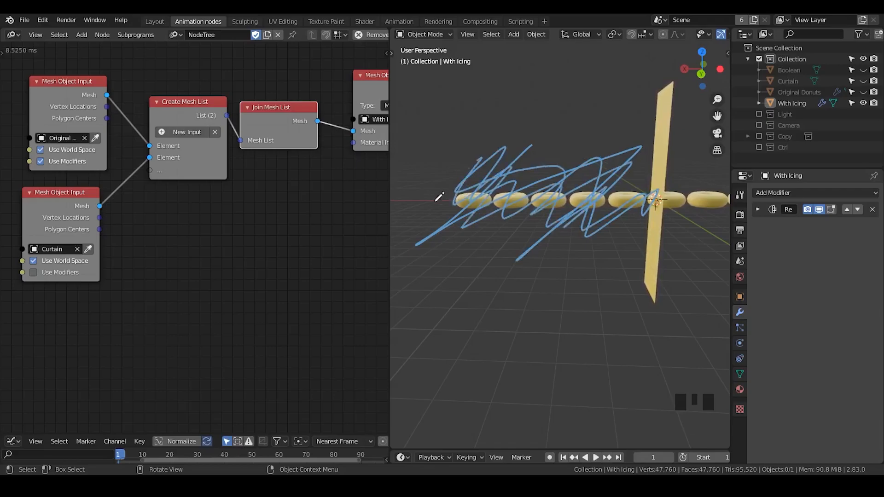
pyautogui.press('d')
pyautogui.keyDown('shift'); pyautogui.moveTo(612, 254); pyautogui.dragTo(597, 255, button='middle'); pyautogui.keyUp('shift')
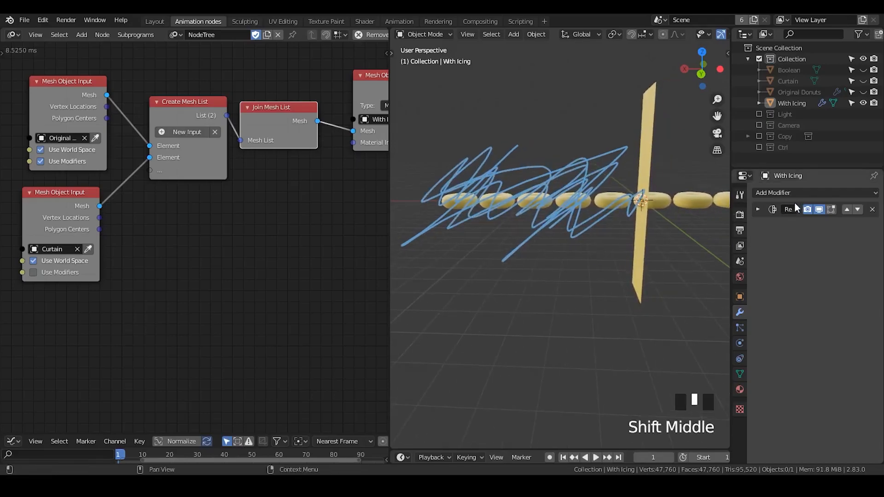
# - Add a Boolean modifier to With Icing above Remesh, set to Difference with the Boolean object
pyautogui.click(786, 192)
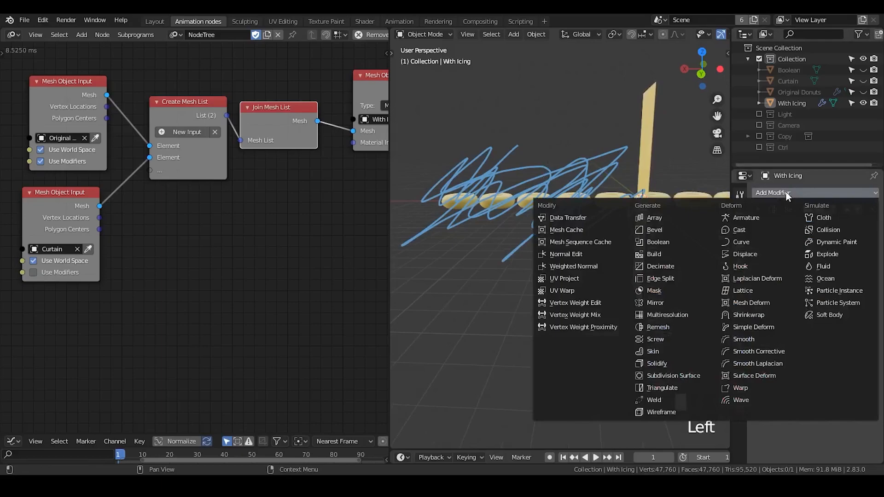
pyautogui.click(786, 192)
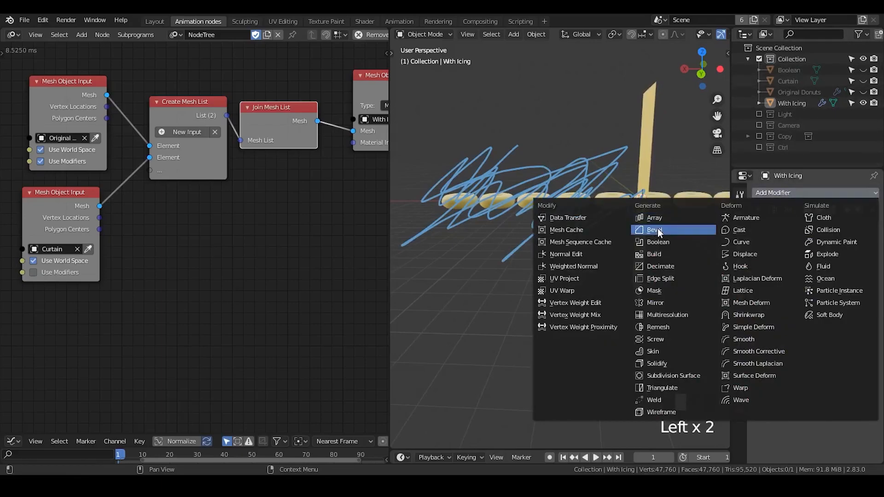
pyautogui.click(672, 241)
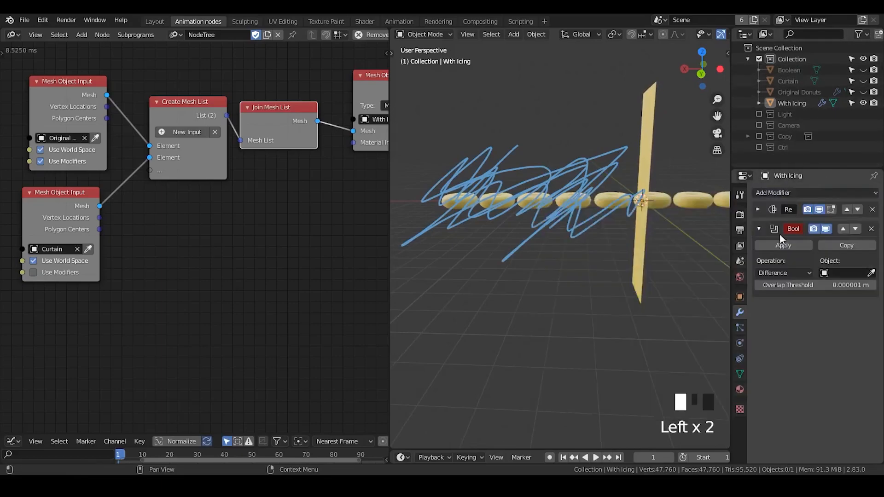
pyautogui.click(847, 230)
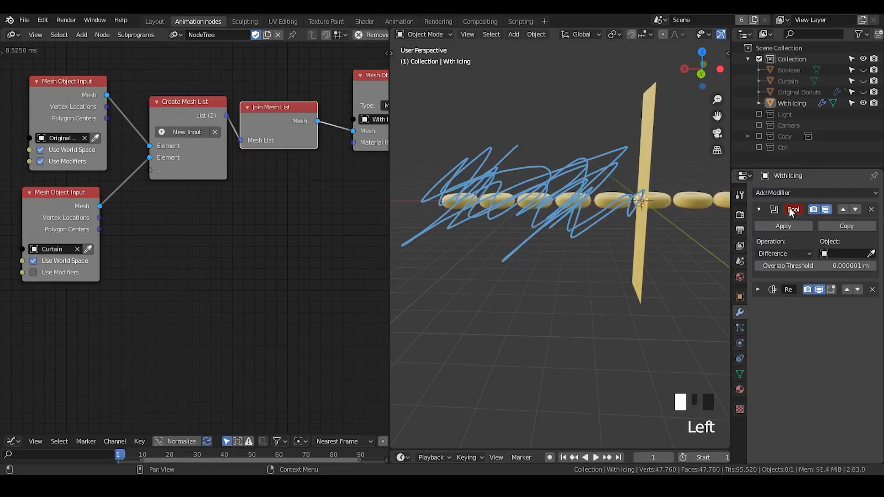
pyautogui.click(759, 209)
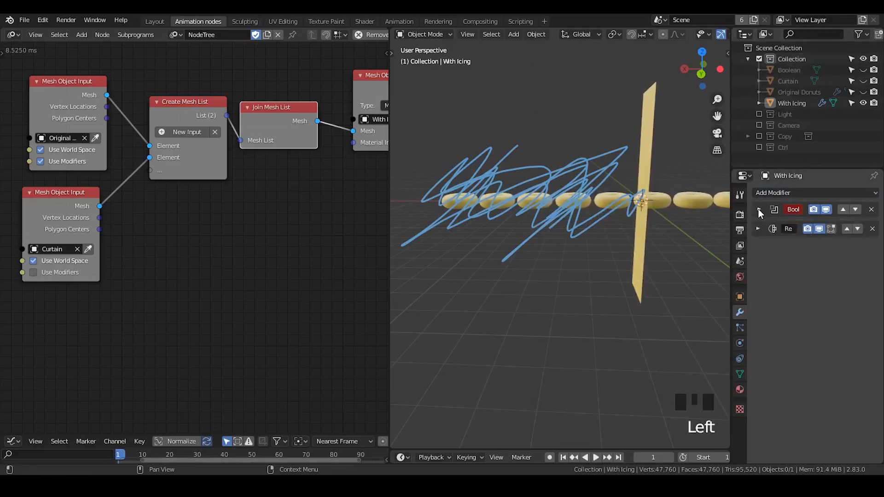
pyautogui.click(759, 209)
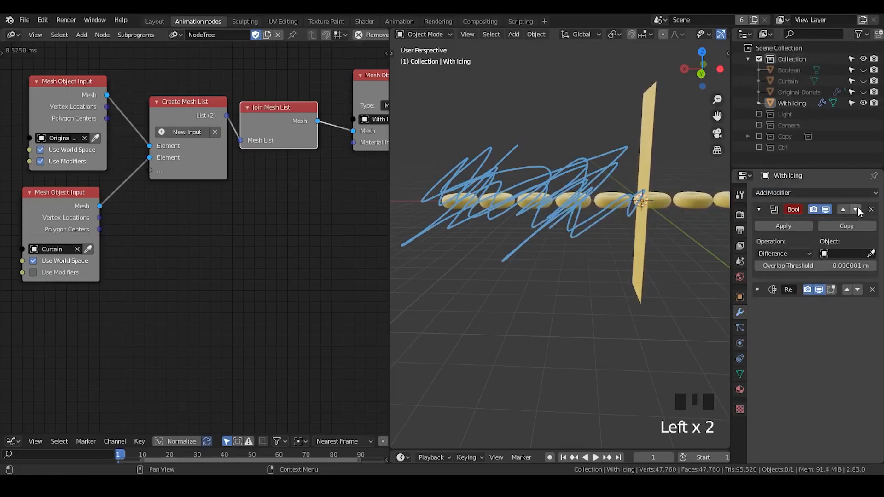
pyautogui.click(871, 253)
pyautogui.click(785, 70)
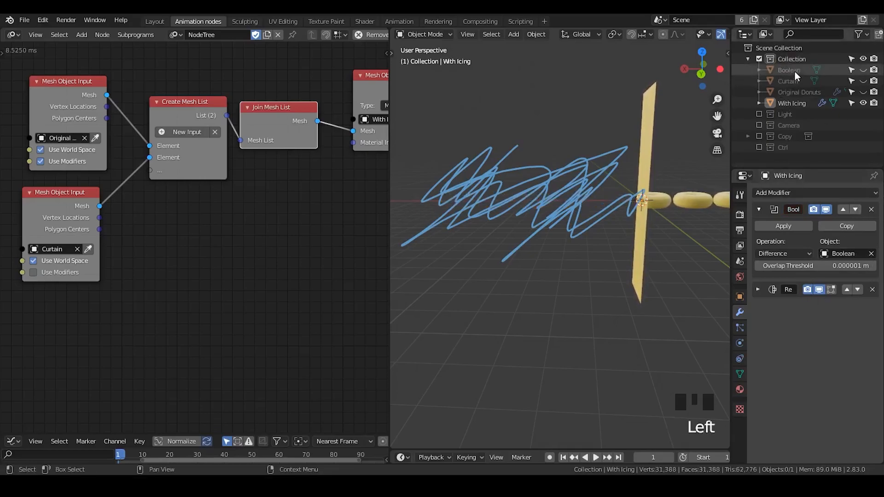
# - Erase the freehand annotation scribbled beside the curtain
pyautogui.click(789, 70)
pyautogui.keyDown('shift'); pyautogui.moveTo(650, 235); pyautogui.dragTo(600, 235, button='middle'); pyautogui.keyUp('shift')
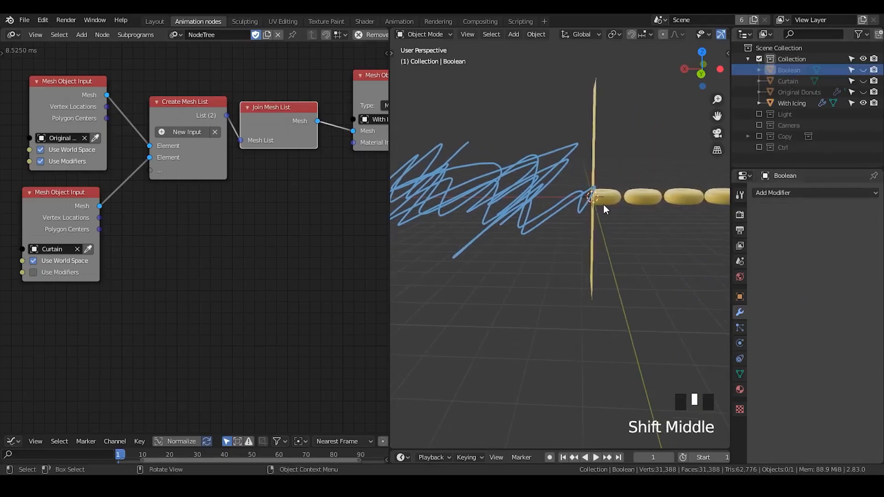
pyautogui.click(643, 254)
pyautogui.keyDown('shift'); pyautogui.moveTo(489, 191); pyautogui.dragTo(525, 190, button='middle'); pyautogui.keyUp('shift')
pyautogui.moveTo(514, 182); pyautogui.dragTo(402, 235, button='right')
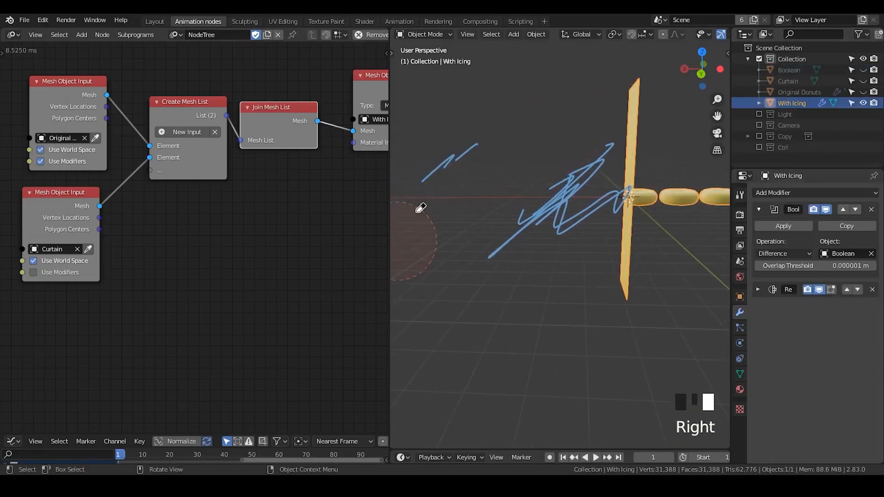
pyautogui.moveTo(436, 267); pyautogui.dragTo(653, 166, button='right')
# - Examine the cut With Icing object and compare it with the hidden Boolean and Original Donuts objects
pyautogui.keyDown('shift'); pyautogui.moveTo(669, 260); pyautogui.dragTo(581, 263, button='middle'); pyautogui.keyUp('shift')
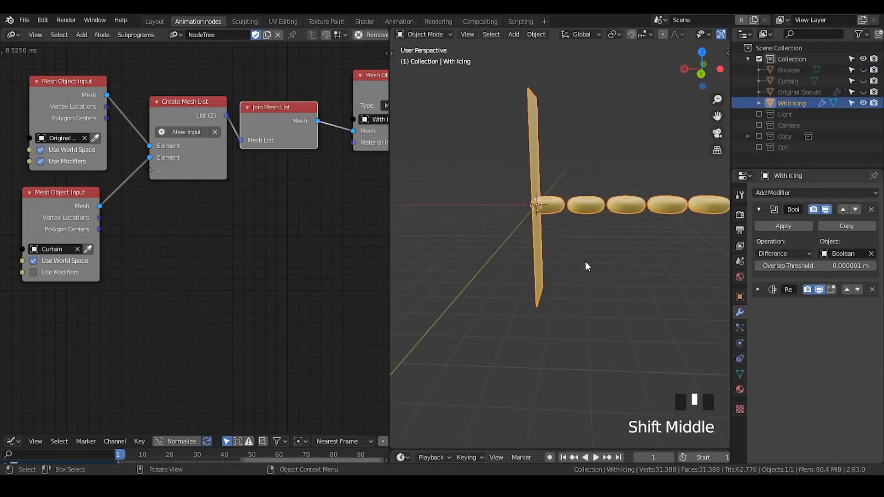
pyautogui.click(576, 228)
pyautogui.moveTo(577, 228); pyautogui.dragTo(631, 270, button='middle')
pyautogui.click(605, 199)
pyautogui.click(789, 70)
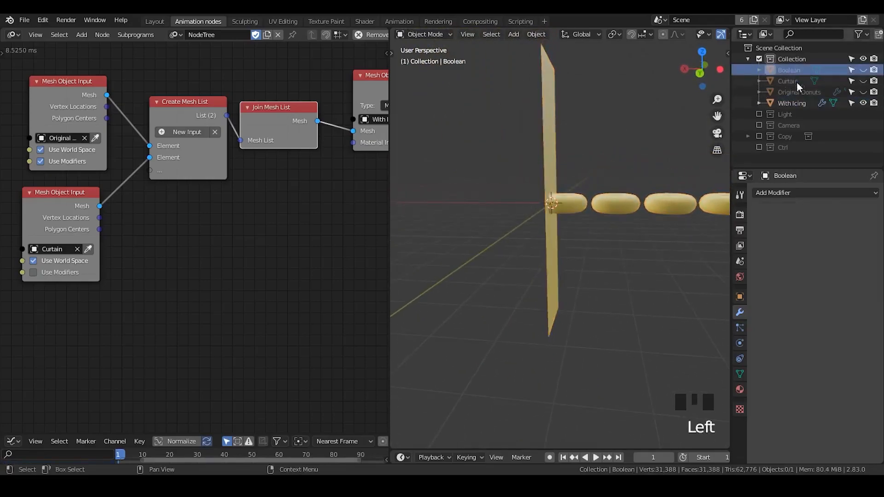
pyautogui.click(790, 95)
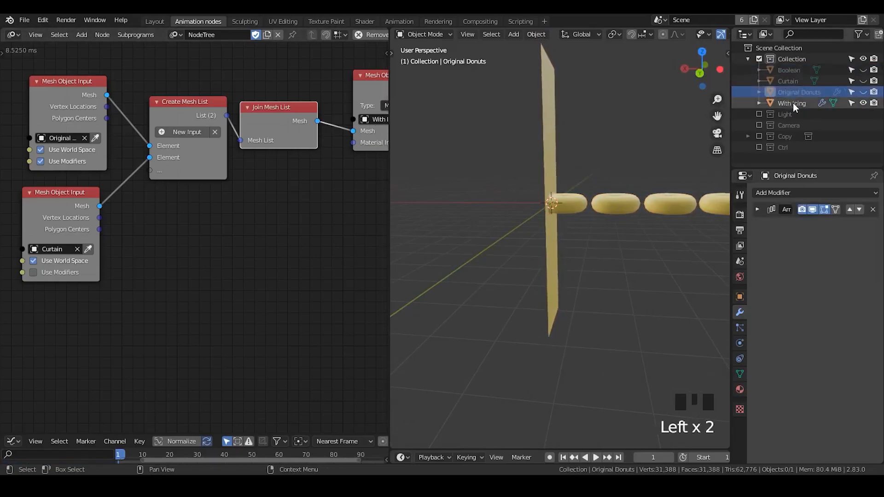
pyautogui.click(792, 103)
pyautogui.click(575, 201)
pyautogui.click(574, 198)
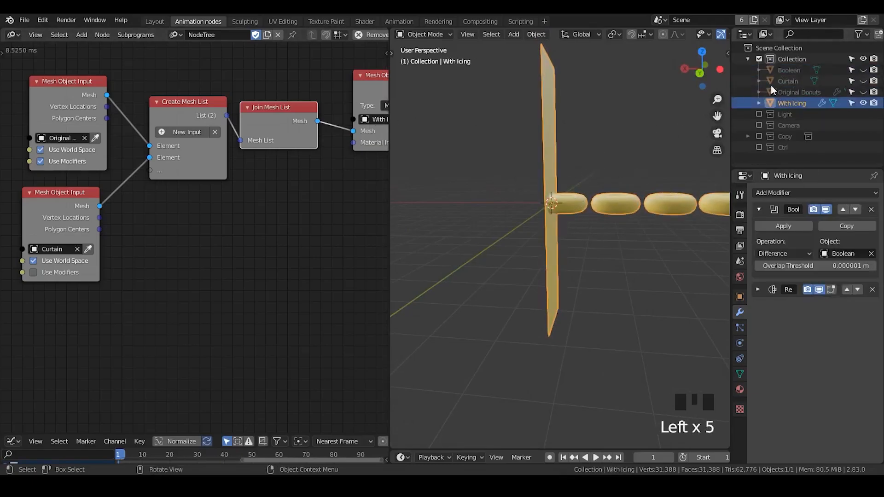
pyautogui.click(788, 92)
pyautogui.click(796, 103)
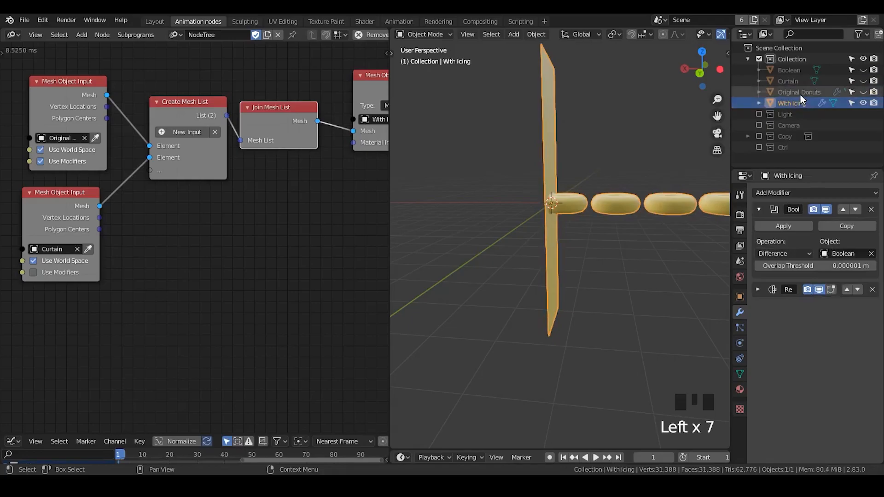
pyautogui.click(800, 93)
# - Duplicate the Mesh Object Output node, feed it the Original Donuts mesh and create a new target object for it
pyautogui.keyDown('ctrl'); pyautogui.moveTo(346, 170); pyautogui.dragTo(298, 131, button='middle'); pyautogui.keyUp('ctrl')
pyautogui.click(298, 131)
pyautogui.hotkey('shift', 'd')
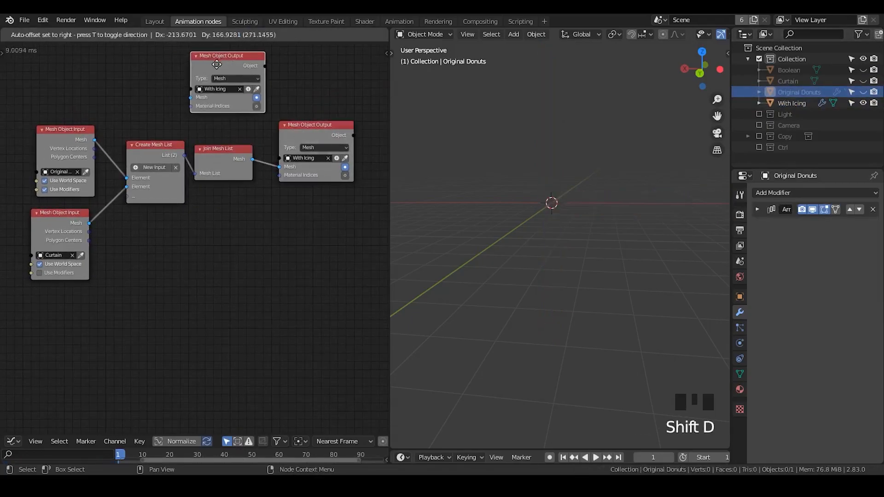
pyautogui.moveTo(94, 140); pyautogui.dragTo(198, 101)
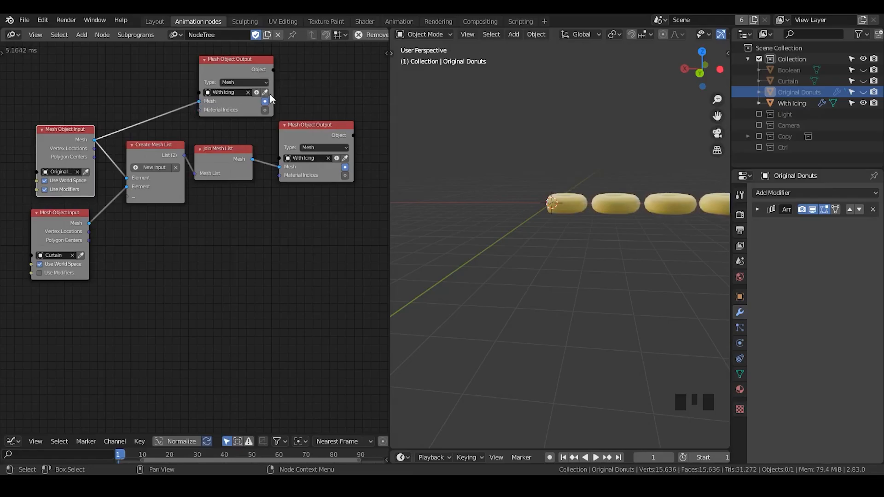
pyautogui.click(256, 93)
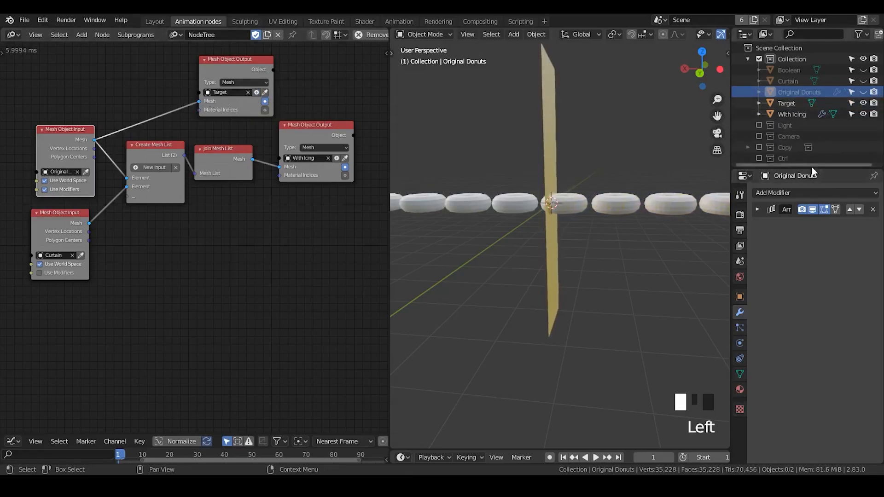
# - Rename the new Target object as Without Icing
pyautogui.moveTo(812, 169); pyautogui.dragTo(812, 208)
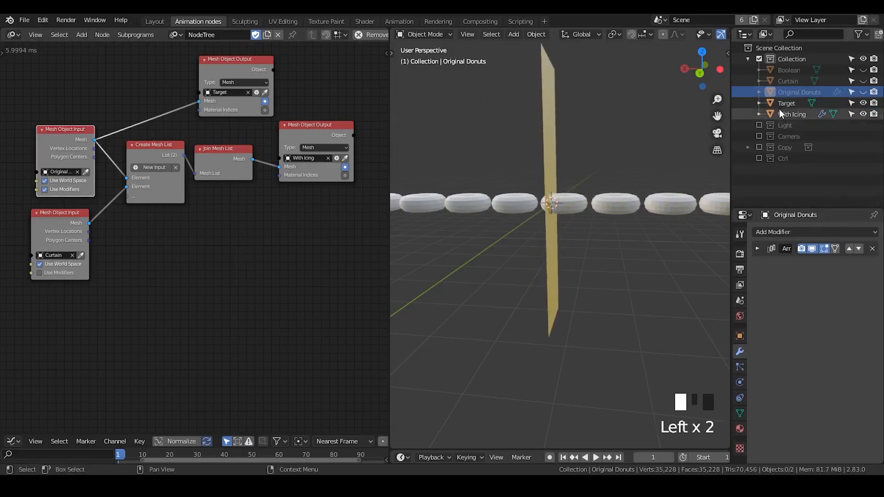
pyautogui.click(792, 105)
pyautogui.doubleClick(794, 104)
pyautogui.click(795, 102)
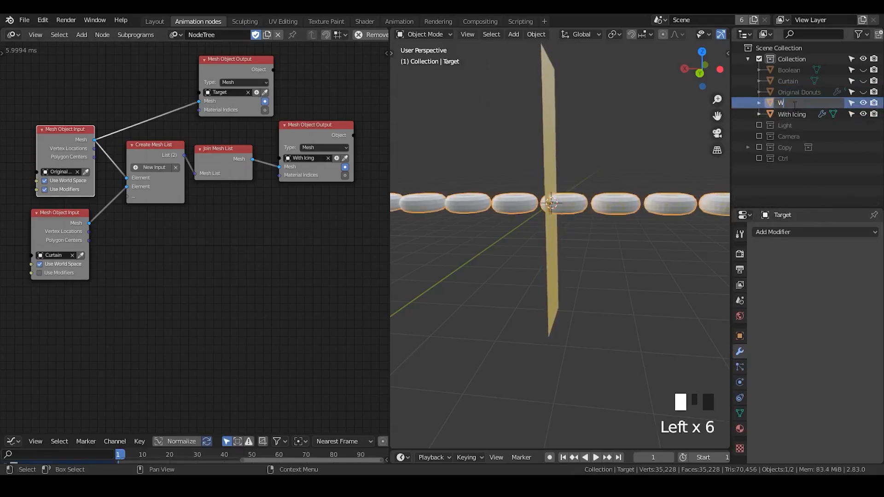
pyautogui.write('Without Icing')
pyautogui.press('Return')
# - Scribble a freehand annotation over the donuts on the With Icing side of the curtain and erase it again
pyautogui.keyDown('shift'); pyautogui.moveTo(625, 244); pyautogui.dragTo(575, 237, button='middle'); pyautogui.keyUp('shift')
pyautogui.press('d')
pyautogui.moveTo(593, 126)
pyautogui.mouseDown()
pyautogui.moveTo(634, 125)
pyautogui.moveTo(722, 228)
pyautogui.mouseUp()
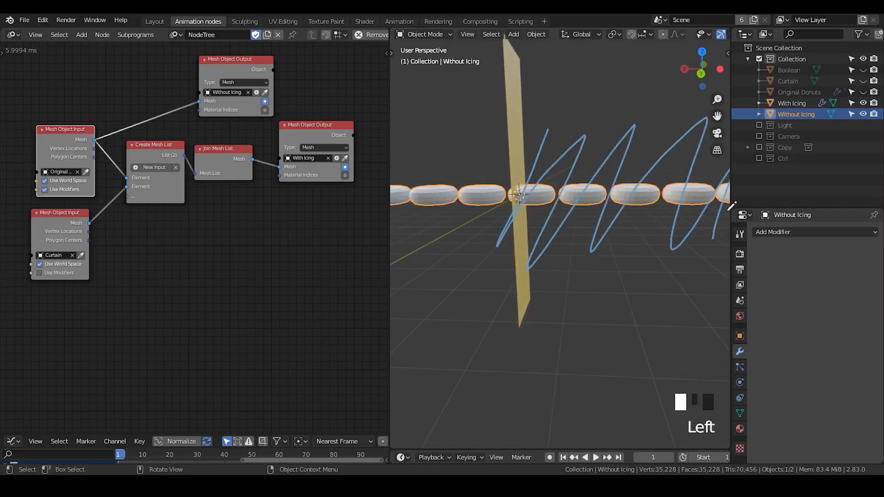
pyautogui.moveTo(604, 160)
pyautogui.mouseDown()
pyautogui.moveTo(586, 129)
pyautogui.moveTo(550, 195)
pyautogui.mouseUp()
pyautogui.press('d')
pyautogui.moveTo(610, 142)
pyautogui.mouseDown(button='right')
pyautogui.moveTo(609, 110)
pyautogui.moveTo(690, 179)
pyautogui.moveTo(684, 128)
pyautogui.mouseUp(button='right')
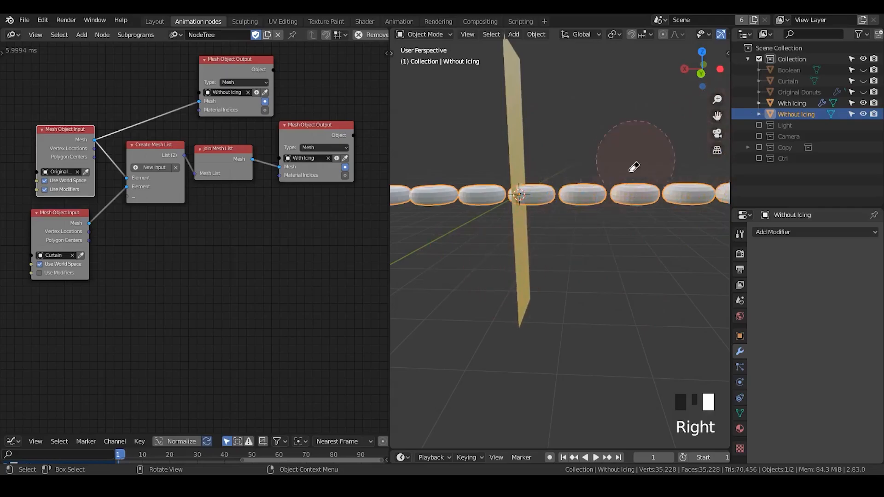
# - Add a Boolean modifier to Without Icing, set to Intersect with the Boolean object
pyautogui.click(824, 232)
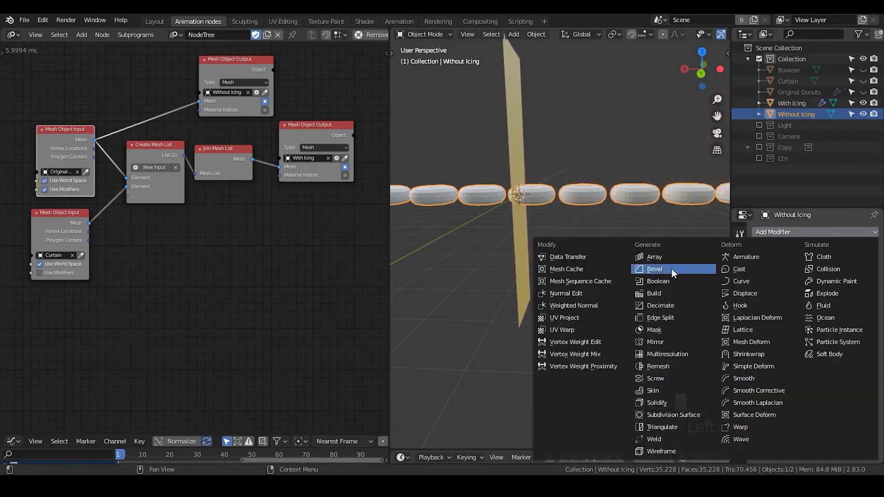
pyautogui.click(677, 281)
pyautogui.click(871, 293)
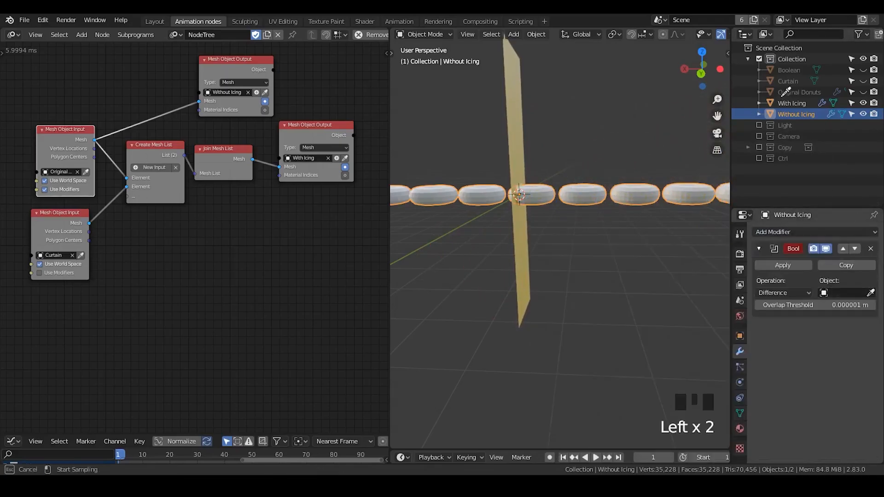
pyautogui.click(789, 70)
pyautogui.click(794, 292)
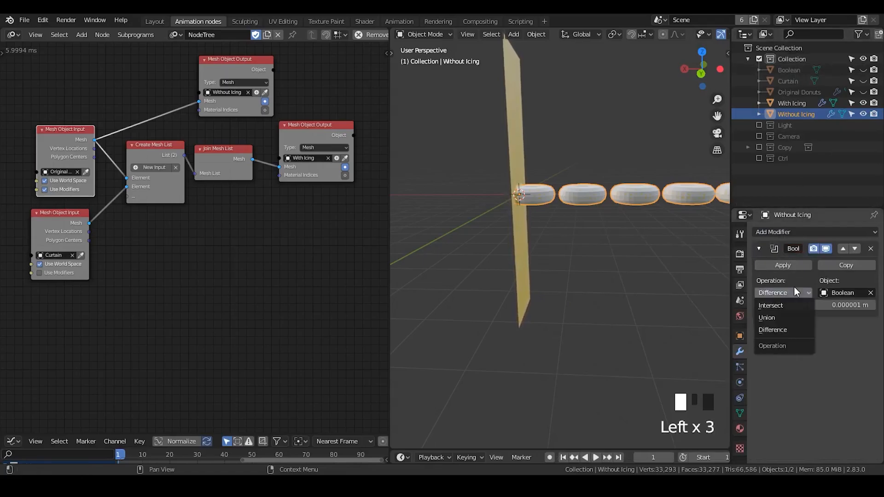
pyautogui.click(784, 304)
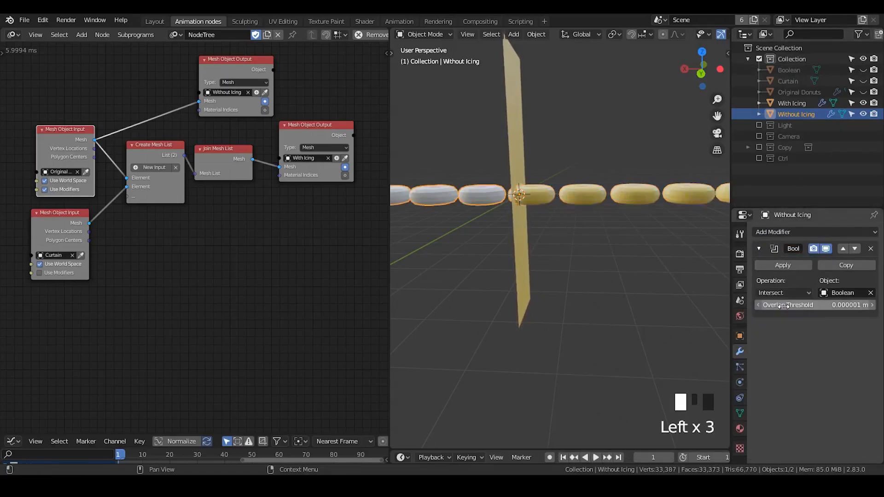
# - Give Without Icing a new material with a dark brown base color
pyautogui.moveTo(545, 258); pyautogui.dragTo(571, 256, button='middle')
pyautogui.keyDown('shift'); pyautogui.moveTo(571, 256); pyautogui.dragTo(592, 263, button='middle'); pyautogui.keyUp('shift')
pyautogui.click(519, 213)
pyautogui.click(565, 208)
pyautogui.click(592, 206)
pyautogui.click(553, 204)
pyautogui.doubleClick(740, 429)
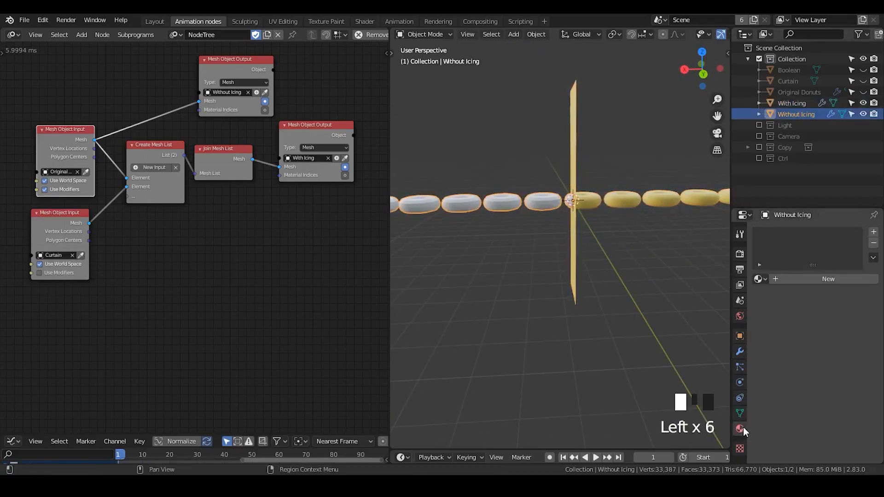
pyautogui.click(790, 280)
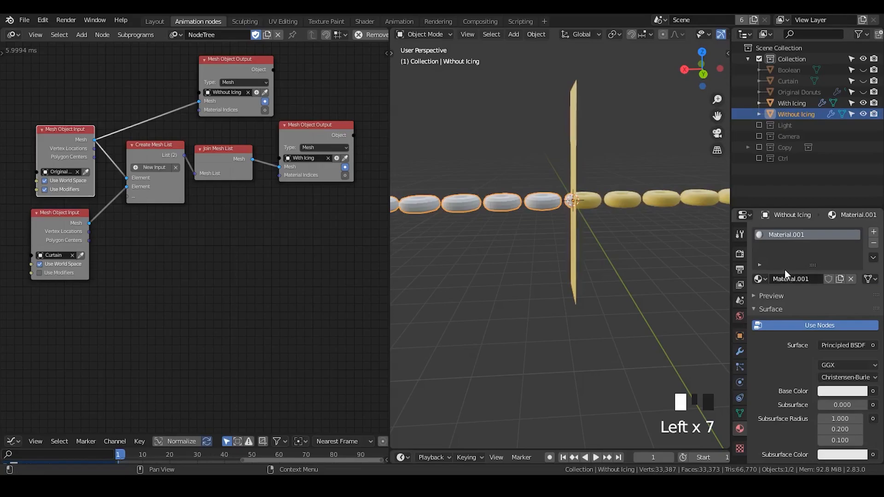
pyautogui.click(846, 392)
pyautogui.moveTo(813, 281); pyautogui.dragTo(799, 296)
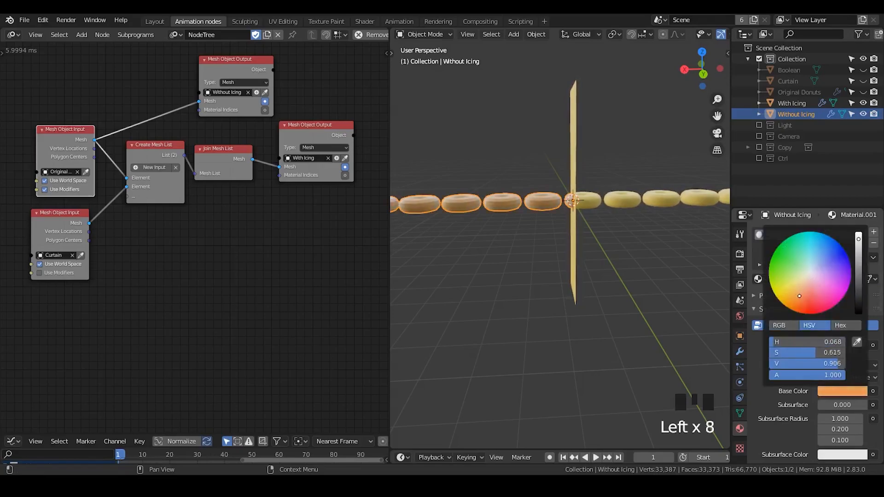
pyautogui.click(858, 258)
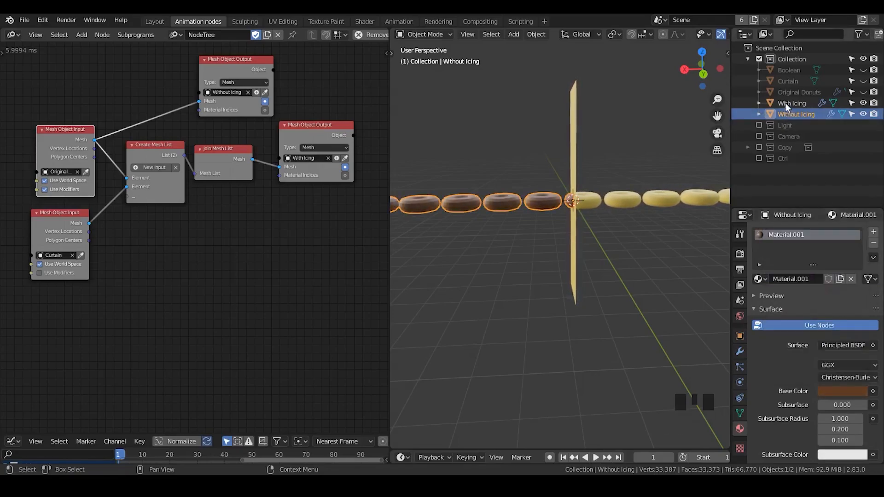
# - Try sliding the temporarily shown Boolean box along global X to shift the cut between the two donut objects
pyautogui.click(787, 81)
pyautogui.click(787, 70)
pyautogui.click(863, 70)
pyautogui.click(822, 72)
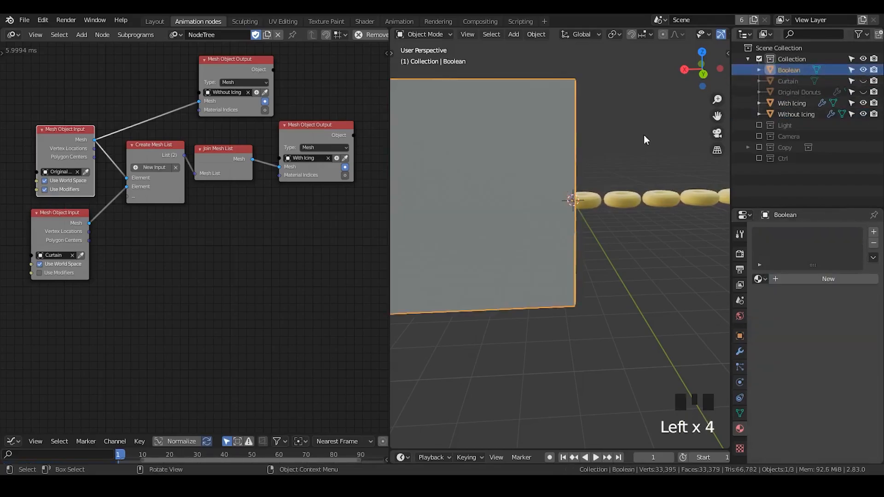
pyautogui.press('g')
pyautogui.press('x')
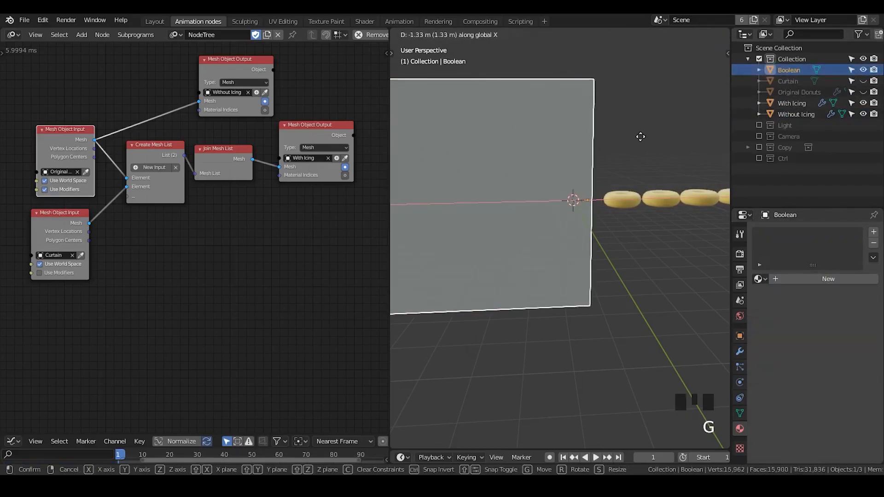
pyautogui.click(633, 136)
pyautogui.click(863, 70)
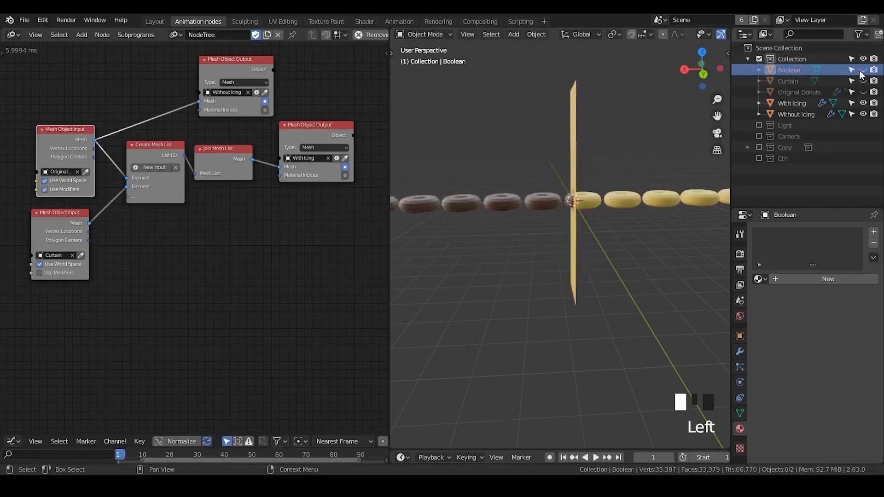
# - Move both Mesh Object Input nodes slightly closer to the Create Mesh List node
pyautogui.click(788, 103)
pyautogui.click(797, 114)
pyautogui.moveTo(596, 250)
pyautogui.mouseDown(button='middle')
pyautogui.moveTo(546, 241)
pyautogui.moveTo(572, 190)
pyautogui.moveTo(582, 241)
pyautogui.moveTo(590, 234)
pyautogui.mouseUp(button='middle')
pyautogui.moveTo(332, 79); pyautogui.dragTo(2, 319)
pyautogui.click(124, 261)
pyautogui.moveTo(57, 215); pyautogui.dragTo(68, 211)
pyautogui.moveTo(54, 142); pyautogui.dragTo(62, 139)
# - Hide the With Icing object and show the Curtain object in the viewport
pyautogui.click(597, 123)
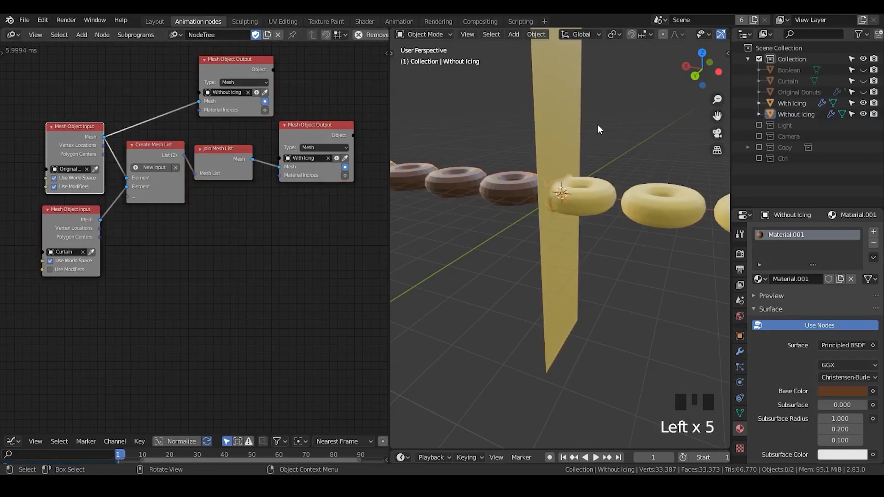
pyautogui.keyDown('shift'); pyautogui.moveTo(615, 227); pyautogui.dragTo(581, 255, button='middle'); pyautogui.keyUp('shift')
pyautogui.keyDown('shift'); pyautogui.moveTo(558, 159); pyautogui.dragTo(555, 192, button='middle'); pyautogui.keyUp('shift')
pyautogui.click(535, 148)
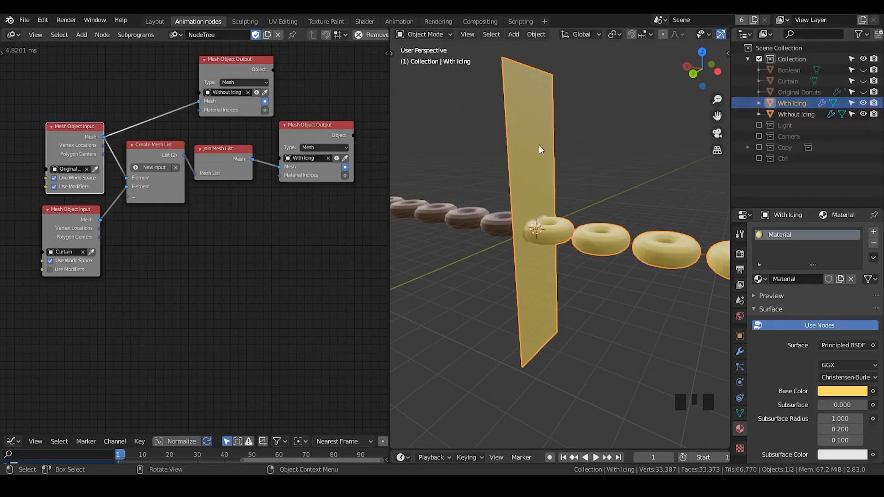
pyautogui.click(864, 104)
pyautogui.click(863, 82)
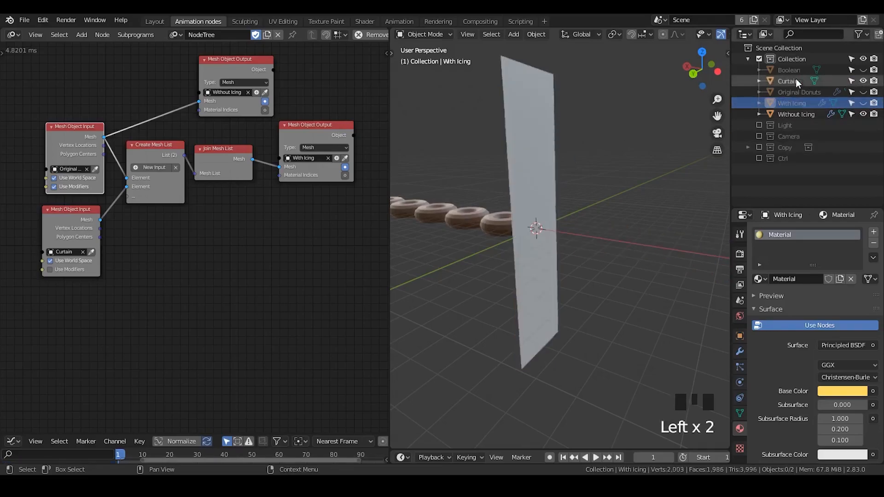
# - Add a Subdivision Surface modifier to the Curtain object, using Simple subdivision with 5 viewport levels
pyautogui.click(527, 164)
pyautogui.moveTo(527, 164); pyautogui.dragTo(678, 243, button='middle')
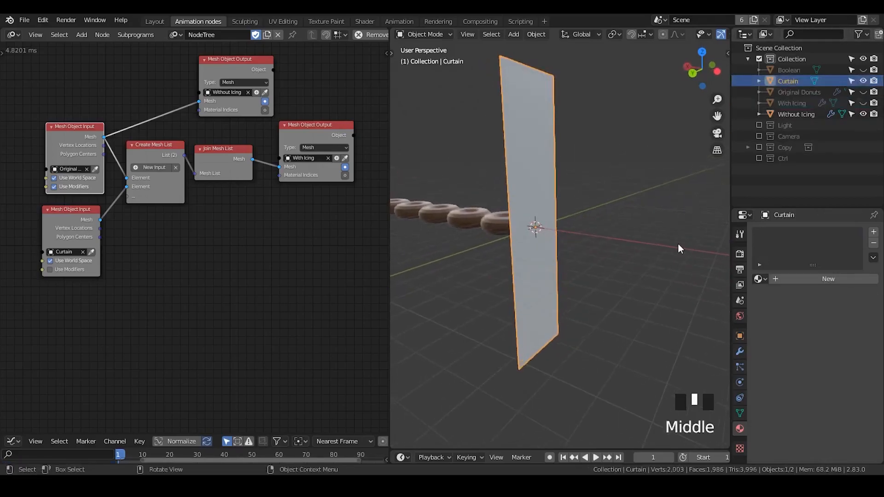
pyautogui.click(740, 351)
pyautogui.click(798, 236)
pyautogui.click(789, 233)
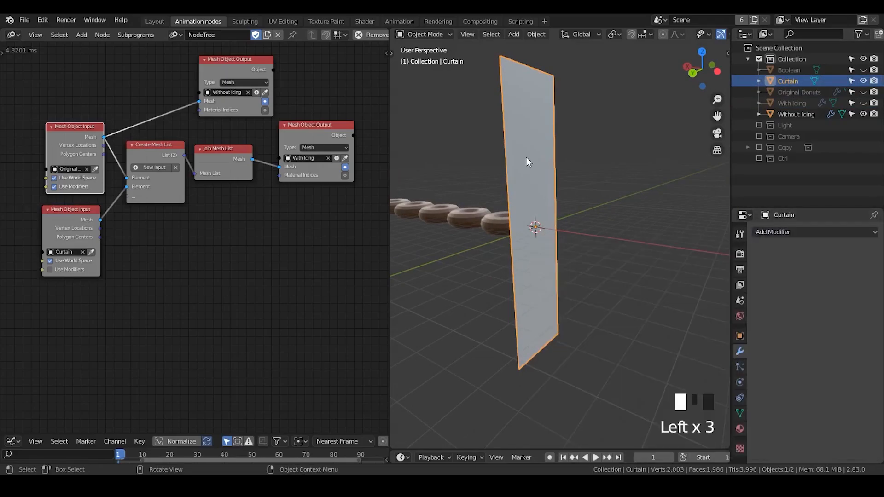
pyautogui.click(789, 232)
pyautogui.click(663, 415)
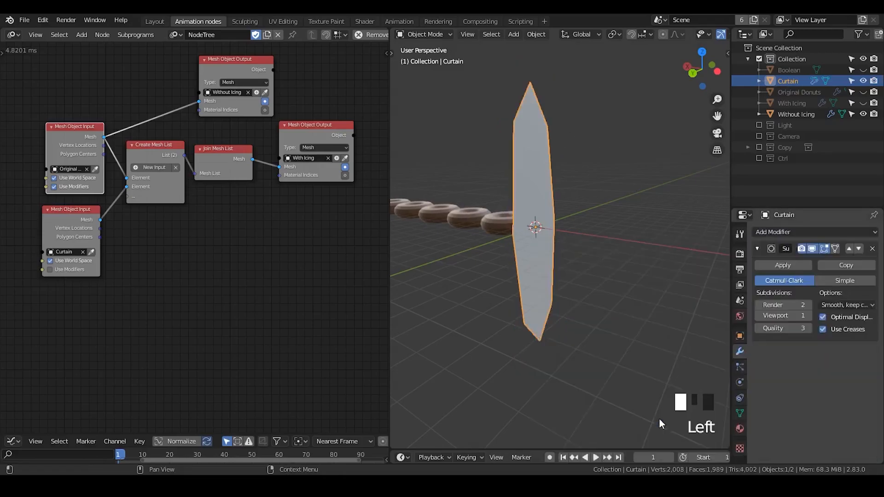
pyautogui.click(845, 281)
pyautogui.click(808, 315)
pyautogui.click(808, 315)
pyautogui.click(808, 315)
pyautogui.click(808, 315)
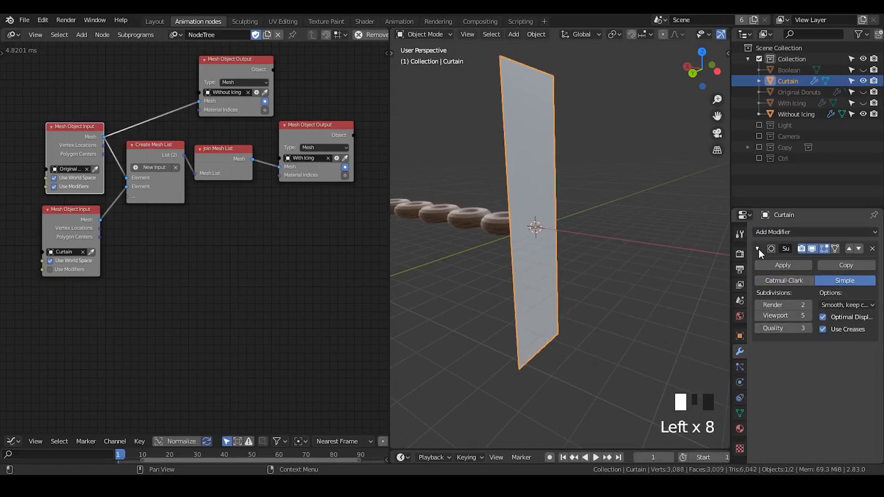
# - Turn off Optimal Display in the Curtain's Subdivision modifier and show the viewport in wireframe to inspect the grid
pyautogui.click(823, 318)
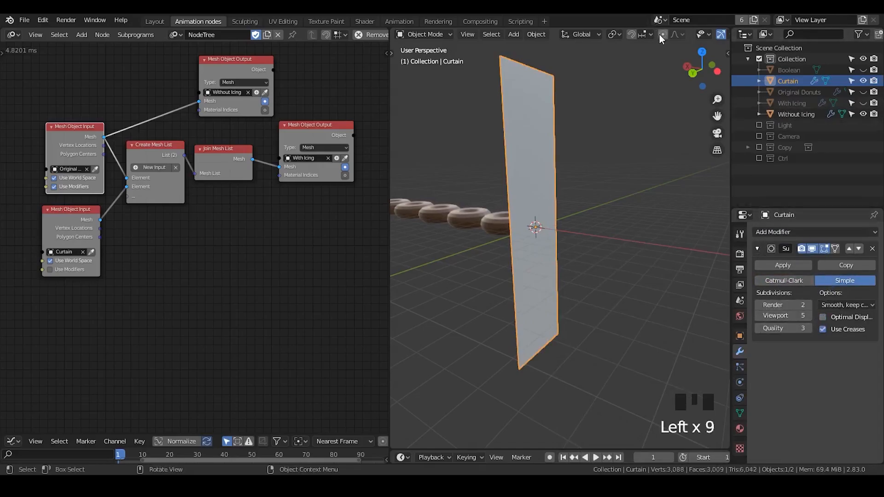
pyautogui.moveTo(659, 35); pyautogui.dragTo(554, 35, button='middle')
pyautogui.click(678, 34)
pyautogui.moveTo(612, 101)
pyautogui.mouseDown(button='middle')
pyautogui.moveTo(544, 170)
pyautogui.moveTo(516, 107)
pyautogui.mouseUp(button='middle')
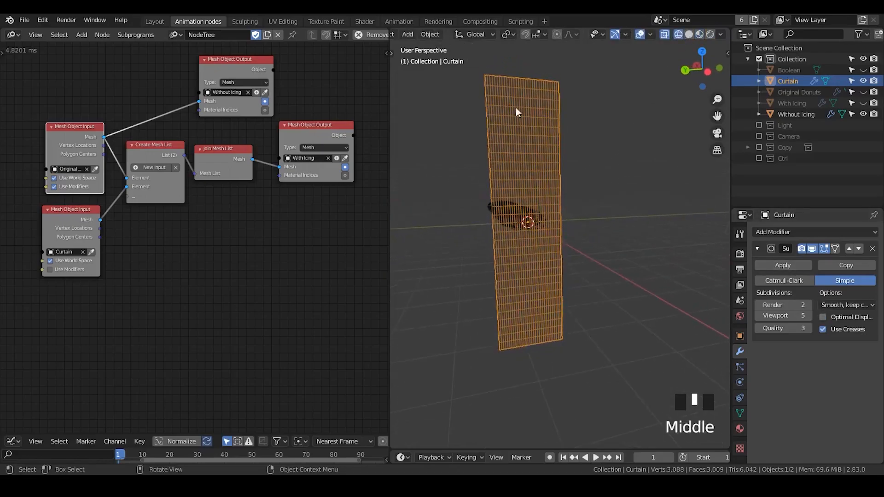
pyautogui.click(824, 317)
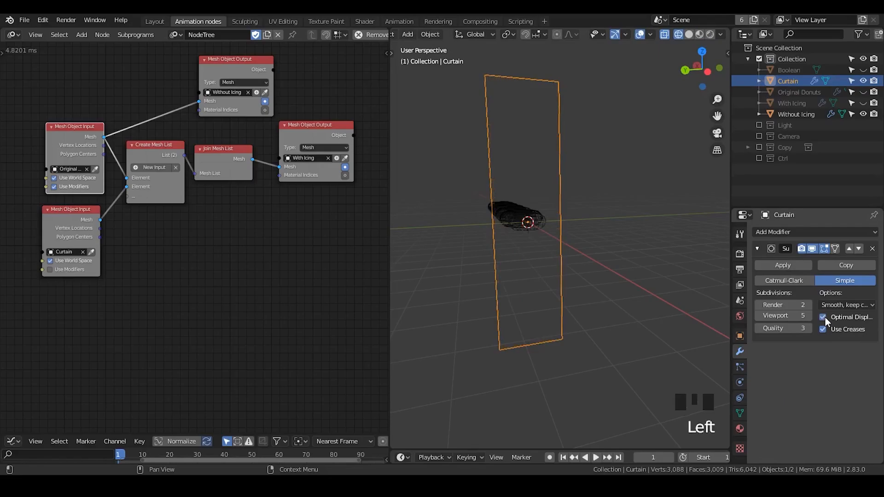
pyautogui.click(823, 317)
pyautogui.moveTo(556, 231); pyautogui.dragTo(596, 231, button='middle')
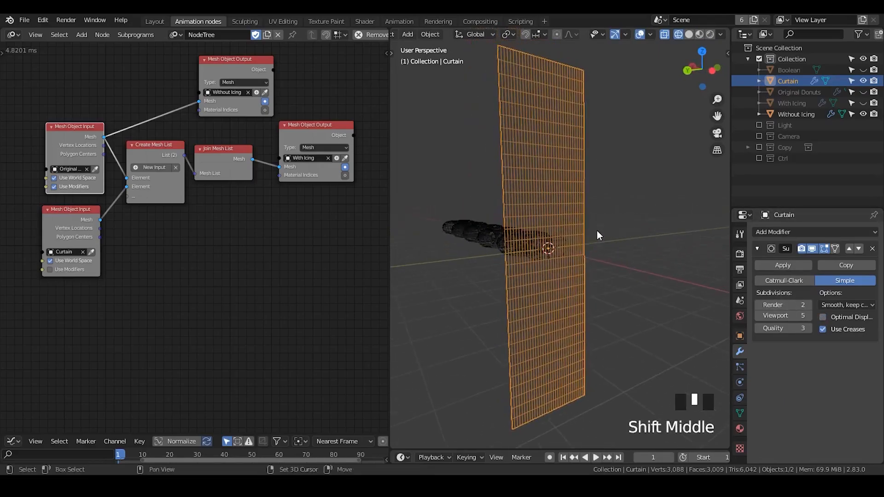
# - Add a Displace modifier to the Curtain with a new texture and set the texture type to Clouds
pyautogui.click(797, 228)
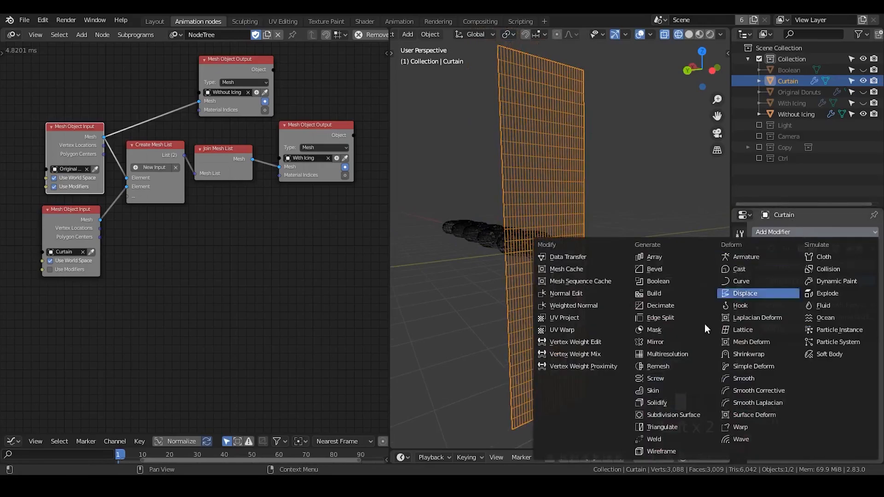
pyautogui.click(763, 293)
pyautogui.click(758, 249)
pyautogui.click(757, 269)
pyautogui.click(758, 269)
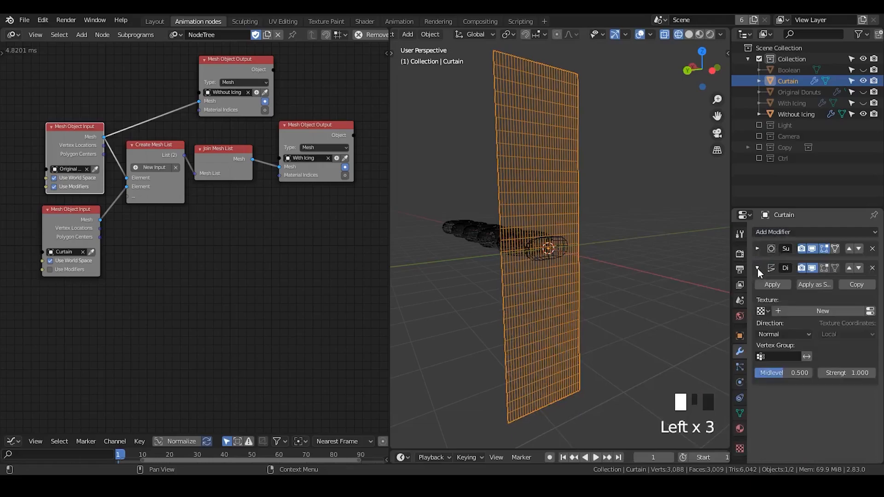
pyautogui.click(814, 311)
pyautogui.click(758, 269)
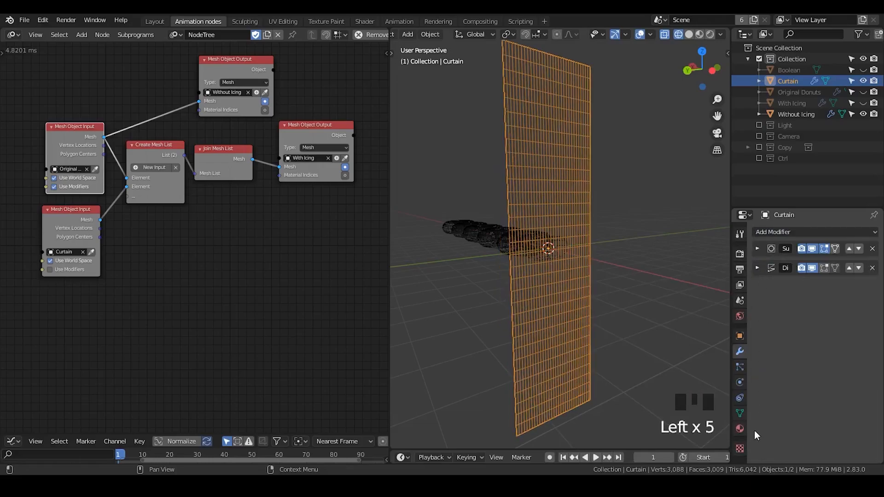
pyautogui.click(740, 448)
pyautogui.moveTo(820, 262); pyautogui.dragTo(821, 302)
# - Enable the Ctrl collection and set the Curtain's Displace texture coordinates to Object, using the Controller empty
pyautogui.click(759, 158)
pyautogui.click(788, 169)
pyautogui.click(788, 82)
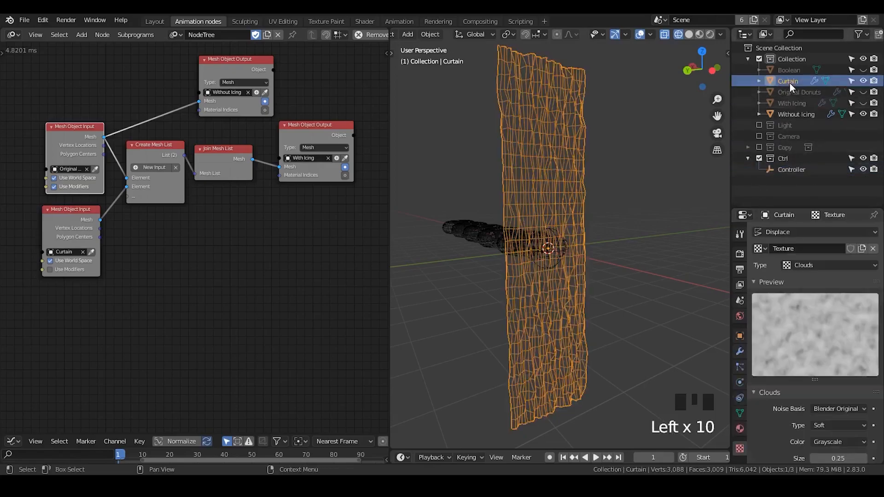
pyautogui.click(739, 350)
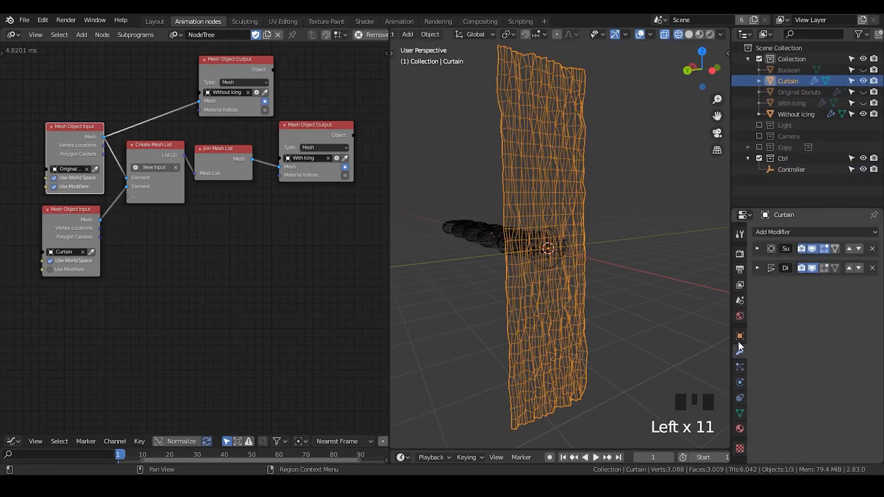
pyautogui.click(760, 268)
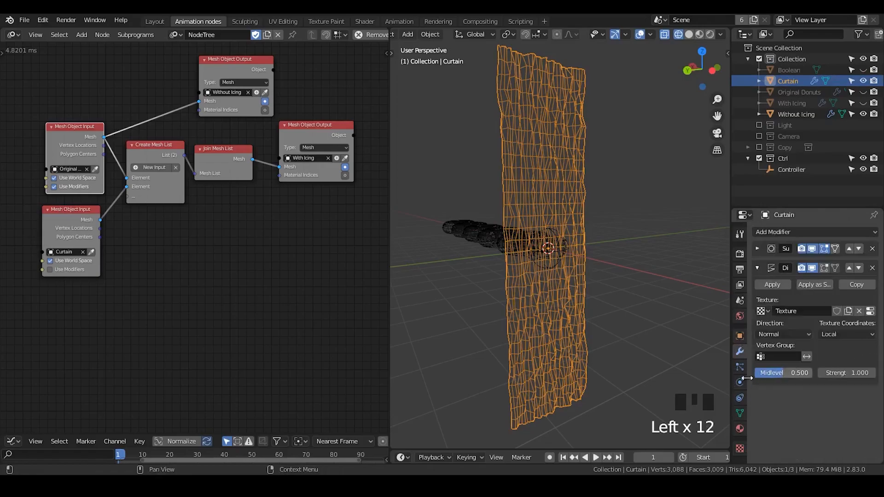
pyautogui.moveTo(839, 332); pyautogui.dragTo(827, 375)
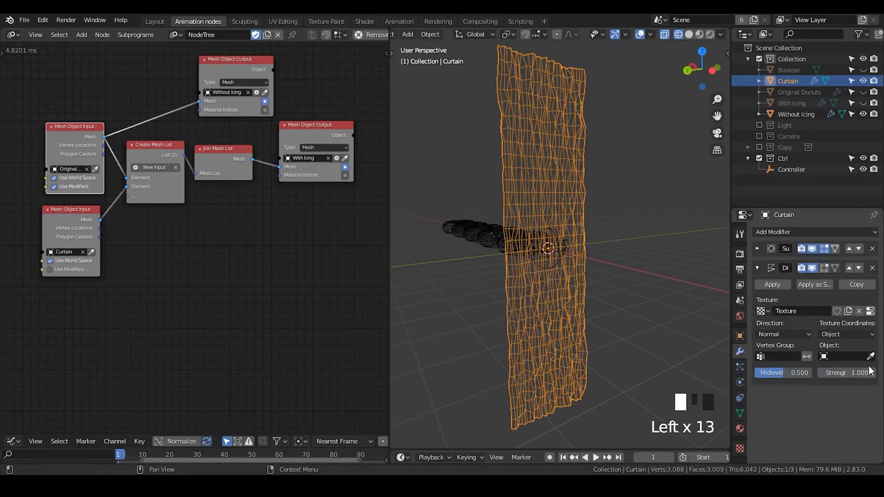
pyautogui.click(871, 356)
pyautogui.click(792, 169)
# - Rename the Controller empty as Displacem
pyautogui.doubleClick(792, 170)
pyautogui.write('Displac')
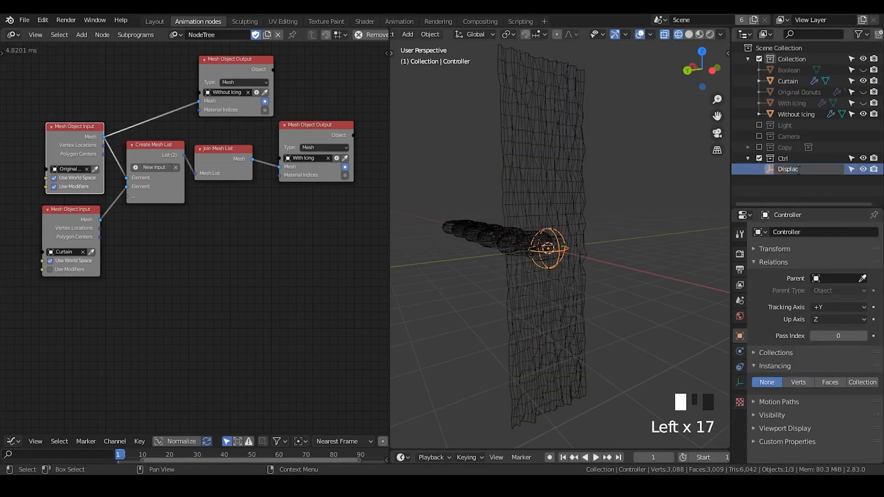
pyautogui.write('em')
pyautogui.press('Return')
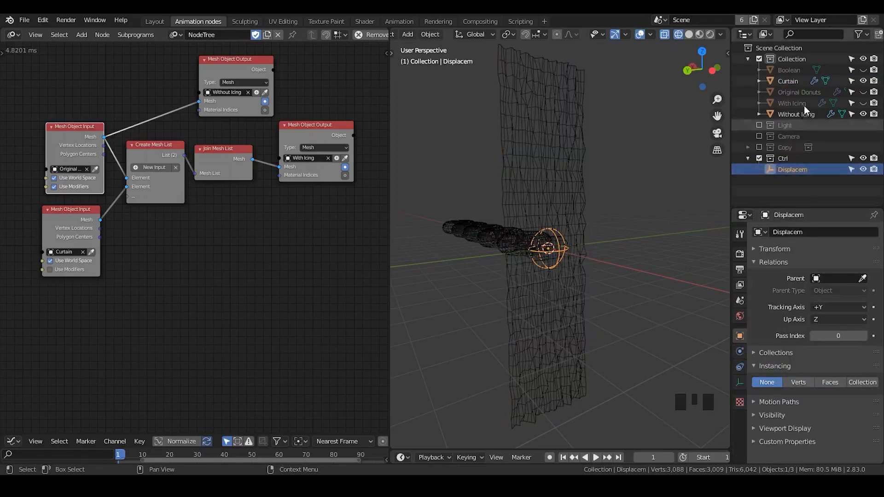
# - Try moving the Displacem empty along global Z to test how it drives the curtain's displacement
pyautogui.click(789, 81)
pyautogui.click(563, 247)
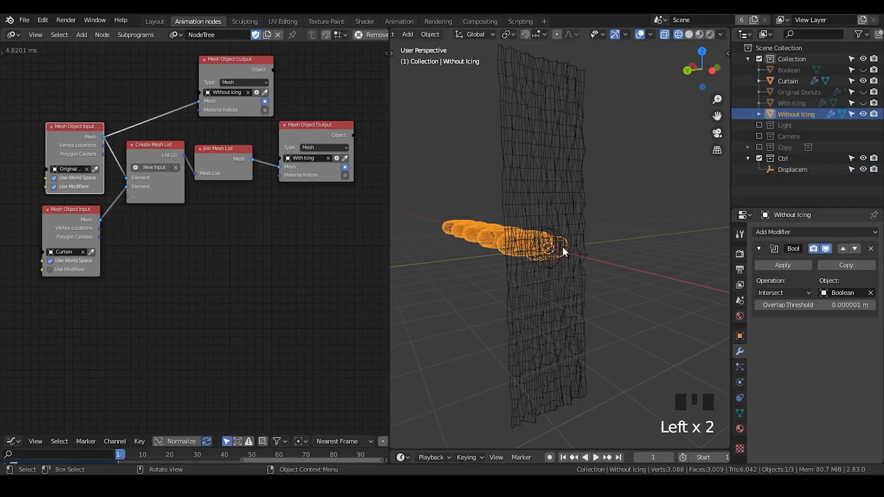
pyautogui.click(562, 247)
pyautogui.press('g')
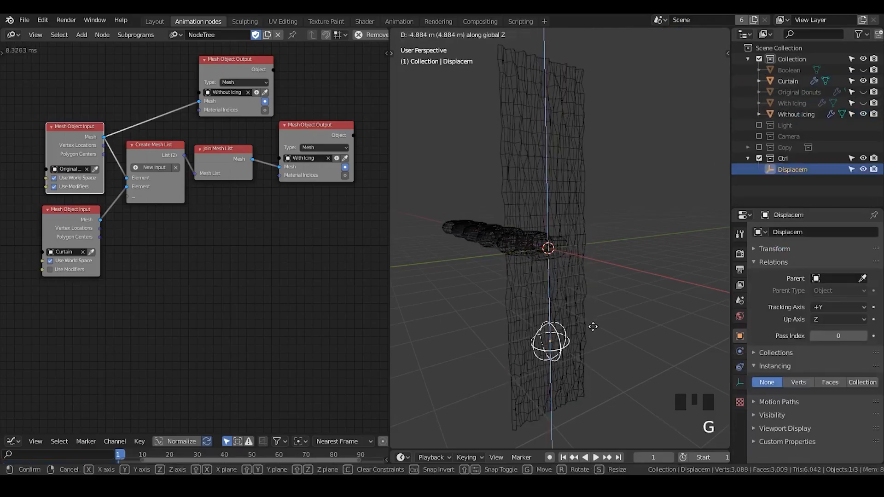
pyautogui.press('Escape')
# - Switch the viewport to Material Preview shading and add a second Subdivision Surface modifier after the Curtain's Displace modifier
pyautogui.click(767, 80)
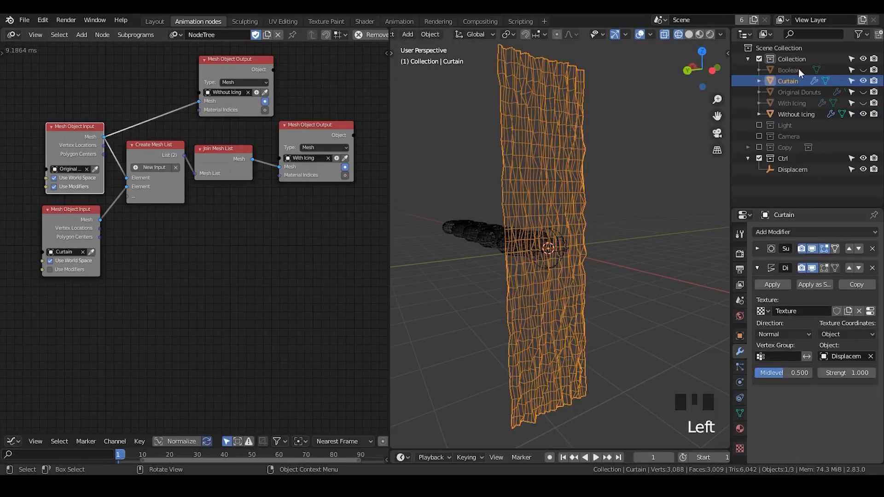
pyautogui.click(700, 33)
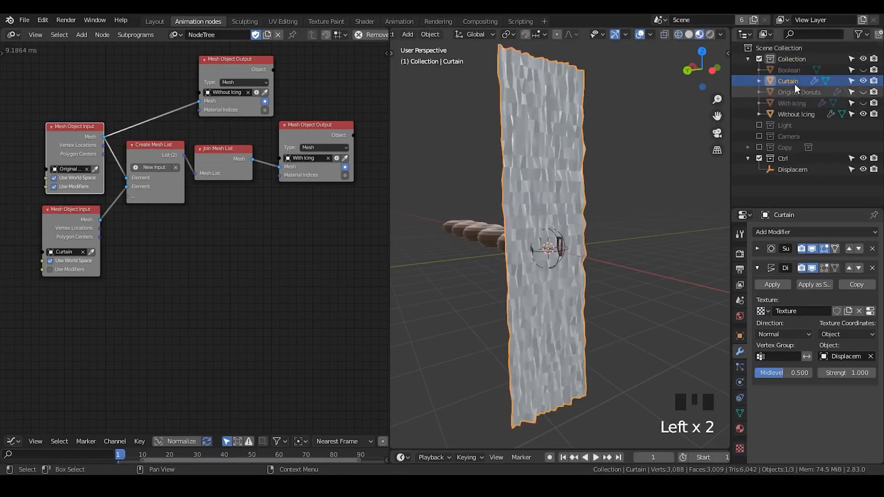
pyautogui.click(759, 285)
pyautogui.click(757, 268)
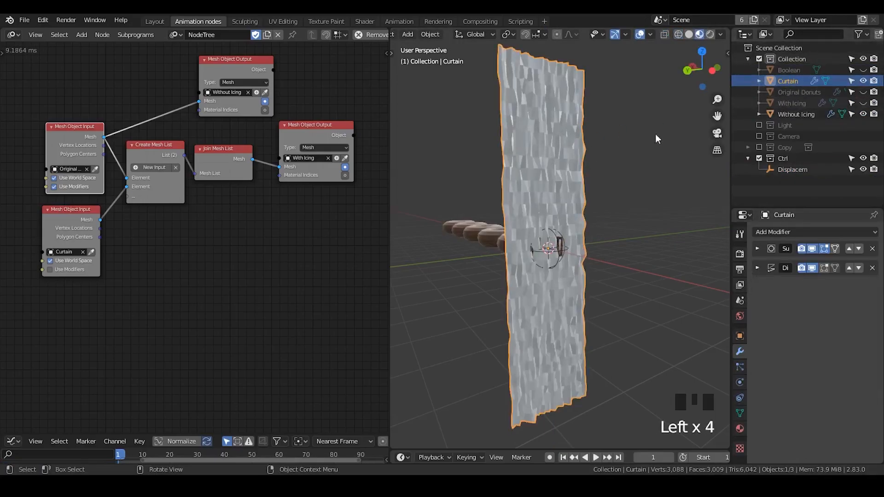
pyautogui.click(791, 232)
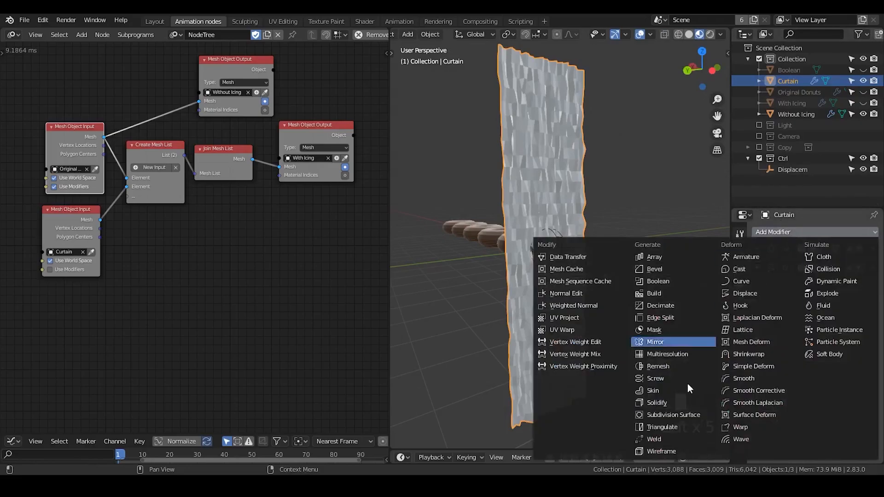
pyautogui.click(688, 417)
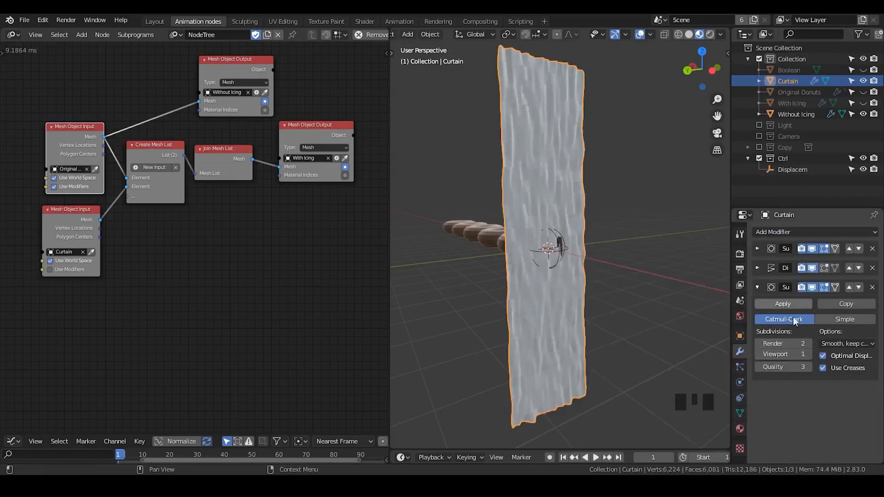
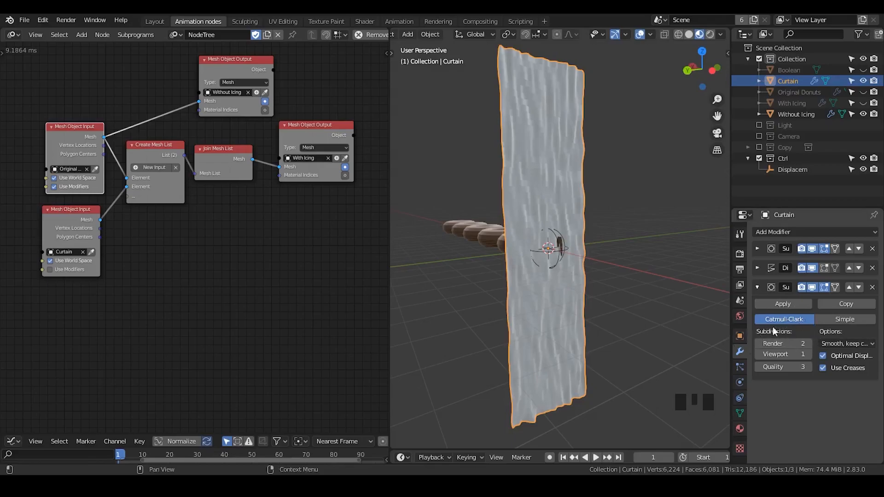
# - Add a Solidify modifier to the Curtain after its second Subdivision Surface modifier and set its thickness to 0.07 m
pyautogui.click(756, 287)
pyautogui.moveTo(584, 258); pyautogui.dragTo(588, 240, button='middle')
pyautogui.click(773, 232)
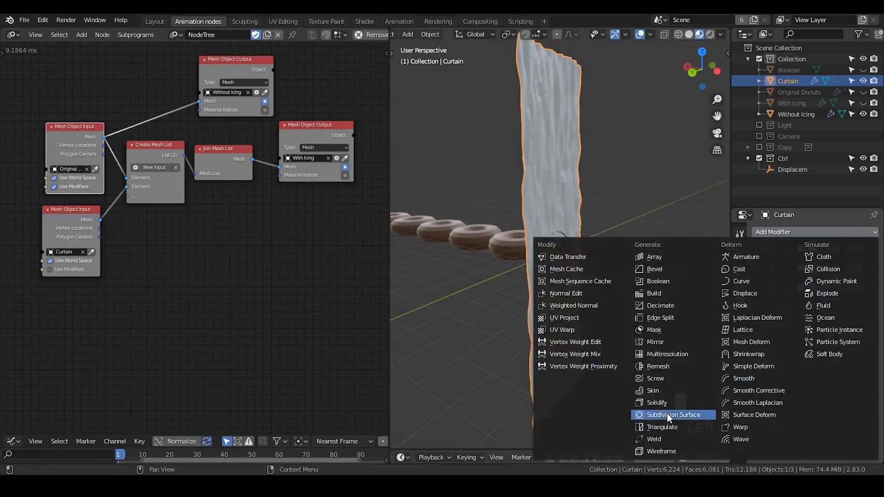
pyautogui.click(665, 403)
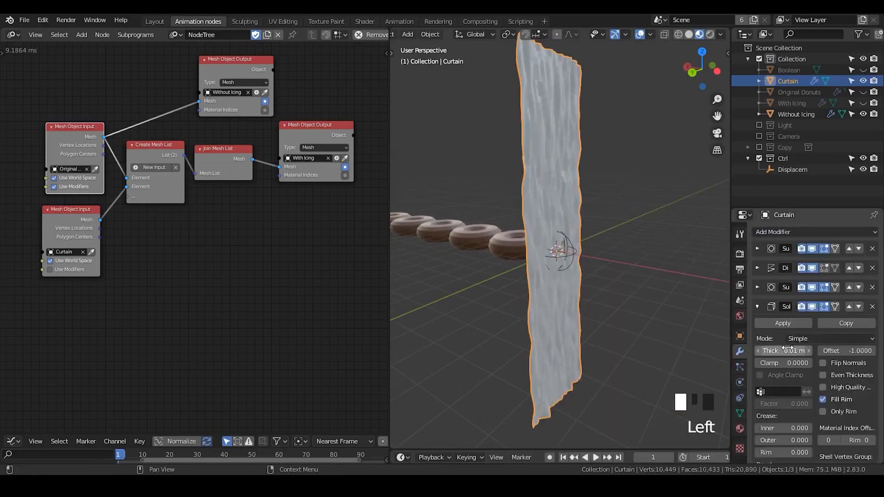
pyautogui.click(757, 306)
pyautogui.click(757, 306)
pyautogui.click(783, 351)
pyautogui.moveTo(783, 351); pyautogui.dragTo(801, 351)
pyautogui.moveTo(568, 265)
pyautogui.mouseDown(button='middle')
pyautogui.moveTo(608, 259)
pyautogui.moveTo(556, 261)
pyautogui.mouseUp(button='middle')
pyautogui.click(617, 190)
pyautogui.click(579, 184)
pyautogui.moveTo(579, 184); pyautogui.dragTo(584, 207, button='middle')
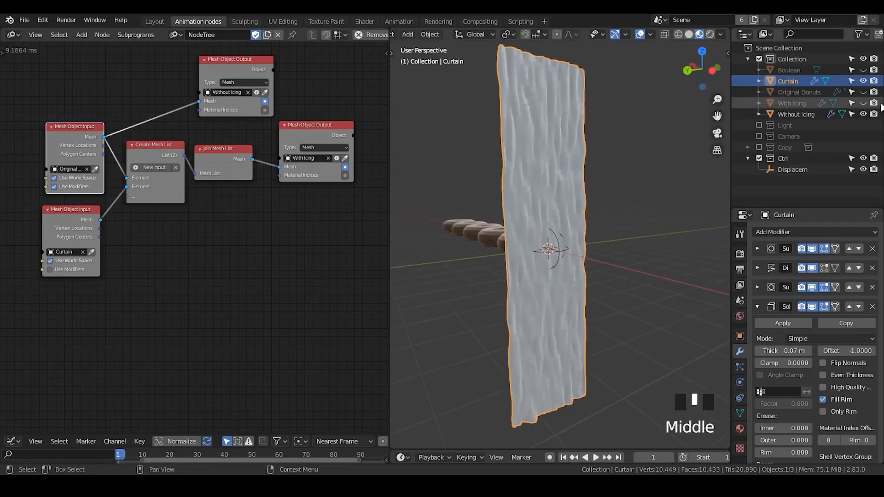
# - Show the With Icing object, hide the Curtain, and make With Icing the selected object
pyautogui.click(863, 104)
pyautogui.click(798, 103)
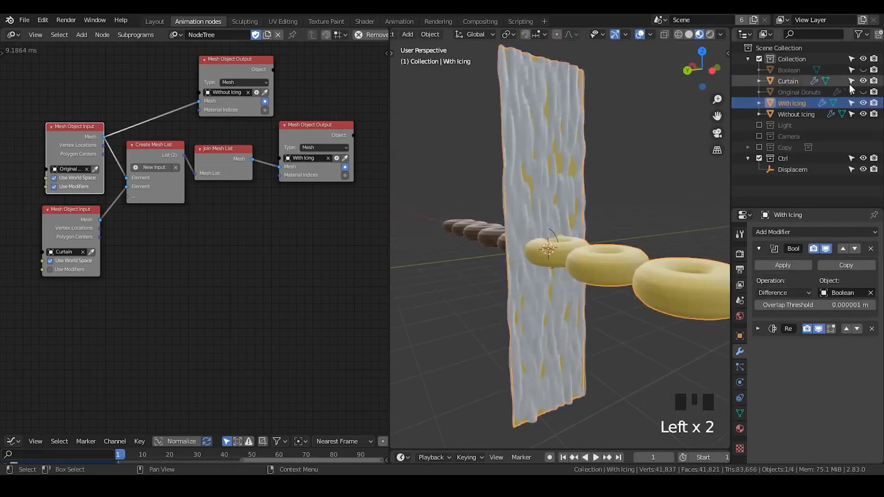
pyautogui.click(863, 81)
pyautogui.click(783, 105)
pyautogui.keyDown('shift'); pyautogui.moveTo(596, 261); pyautogui.dragTo(583, 254, button='middle'); pyautogui.keyUp('shift')
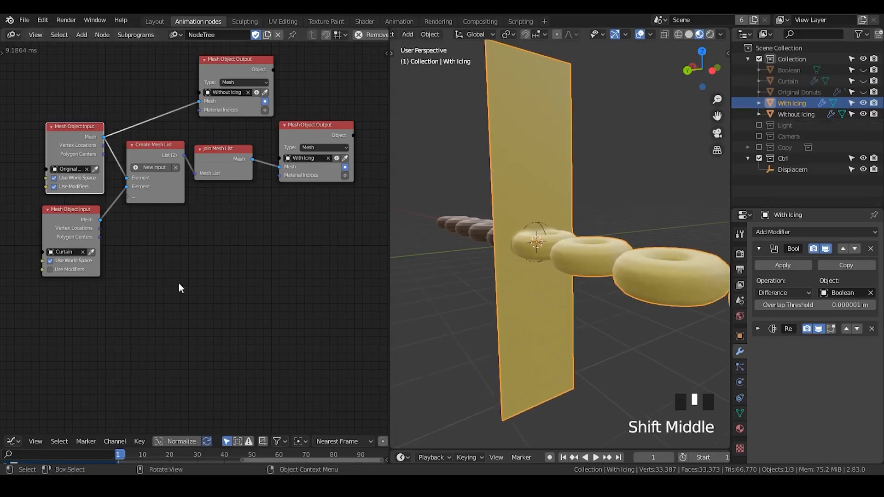
# - Try enabling Use Modifiers on the Curtain's Mesh Object Input node and inspect the With Icing mesh
pyautogui.keyDown('ctrl'); pyautogui.moveTo(81, 290); pyautogui.dragTo(156, 257, button='middle'); pyautogui.keyUp('ctrl')
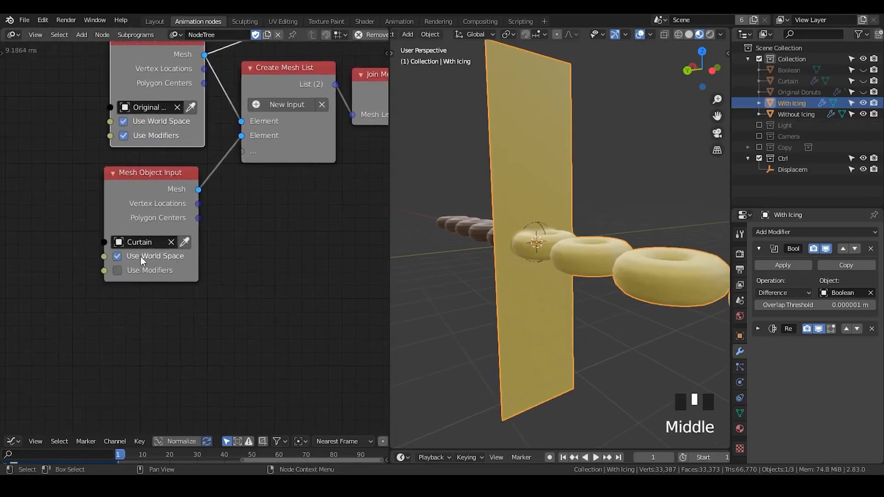
pyautogui.click(123, 270)
pyautogui.click(602, 155)
pyautogui.click(540, 192)
pyautogui.moveTo(560, 308); pyautogui.dragTo(566, 282, button='middle')
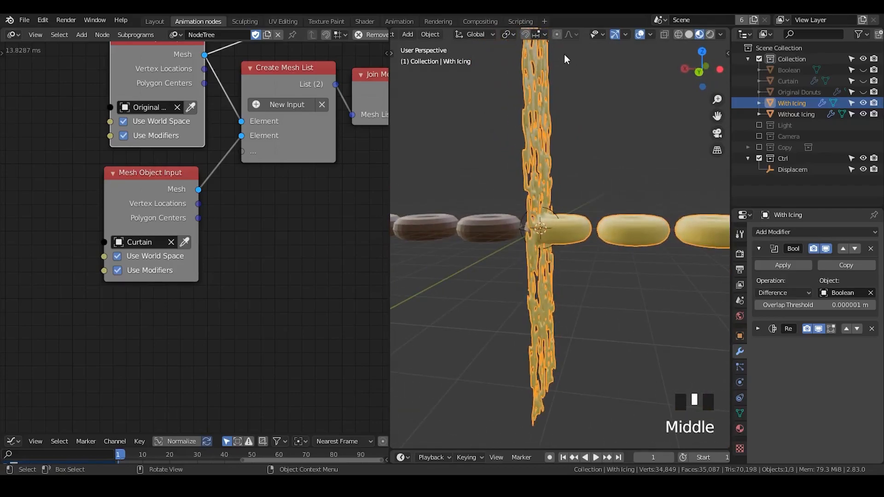
pyautogui.click(796, 104)
pyautogui.click(583, 120)
pyautogui.click(557, 149)
pyautogui.moveTo(544, 189); pyautogui.dragTo(567, 73, button='middle')
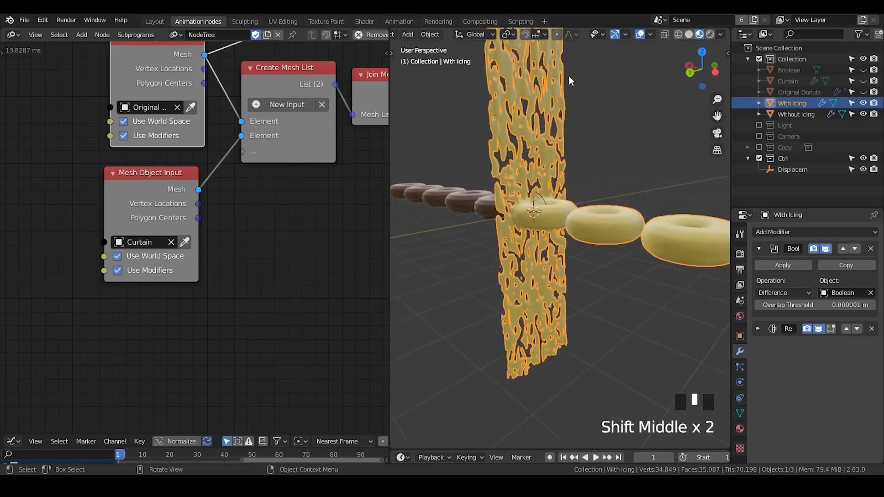
pyautogui.keyDown('shift'); pyautogui.moveTo(541, 119); pyautogui.dragTo(551, 163, button='middle'); pyautogui.keyUp('shift')
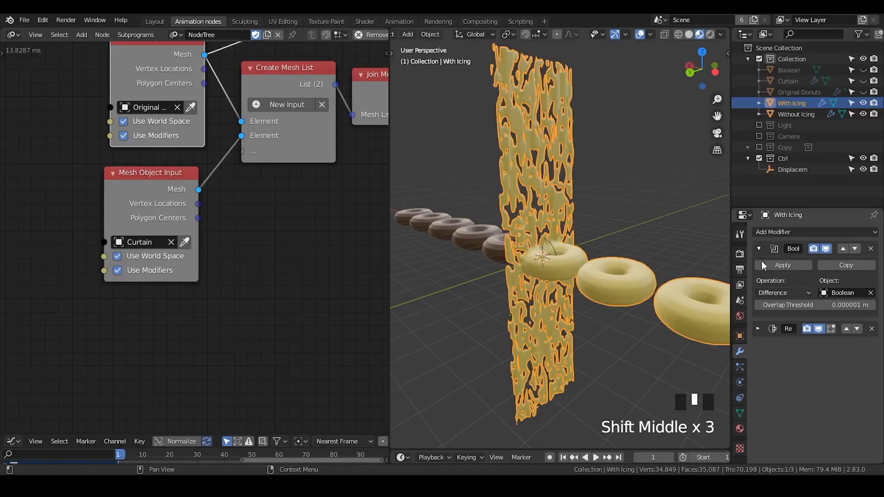
# - Set the overlap threshold of With Icing's Boolean modifier to 0 m and collapse that modifier
pyautogui.click(758, 249)
pyautogui.click(760, 249)
pyautogui.click(759, 249)
pyautogui.click(760, 250)
pyautogui.click(760, 249)
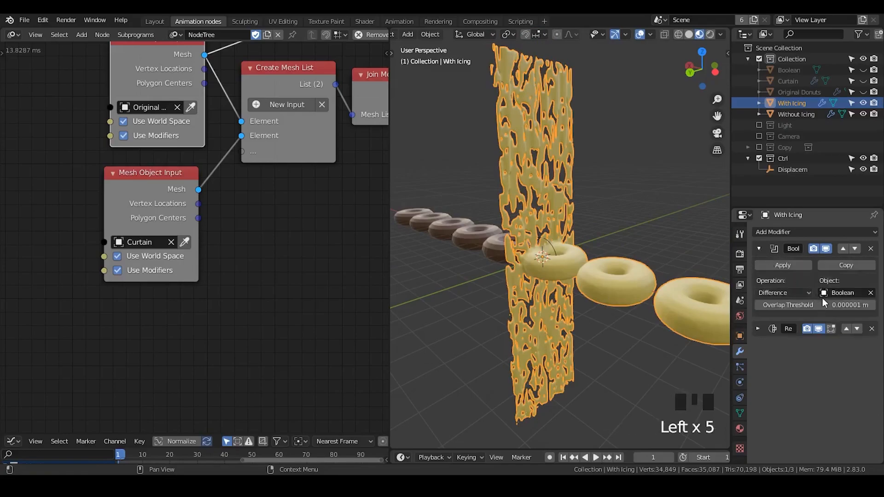
pyautogui.click(821, 304)
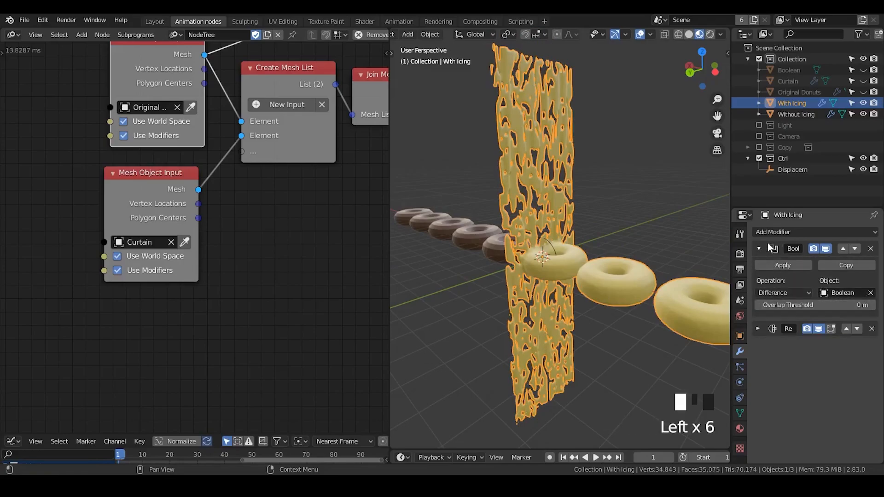
pyautogui.click(771, 247)
# - Compare the With Icing mesh with its Remesh modifier's viewport display switched off and back on
pyautogui.click(820, 267)
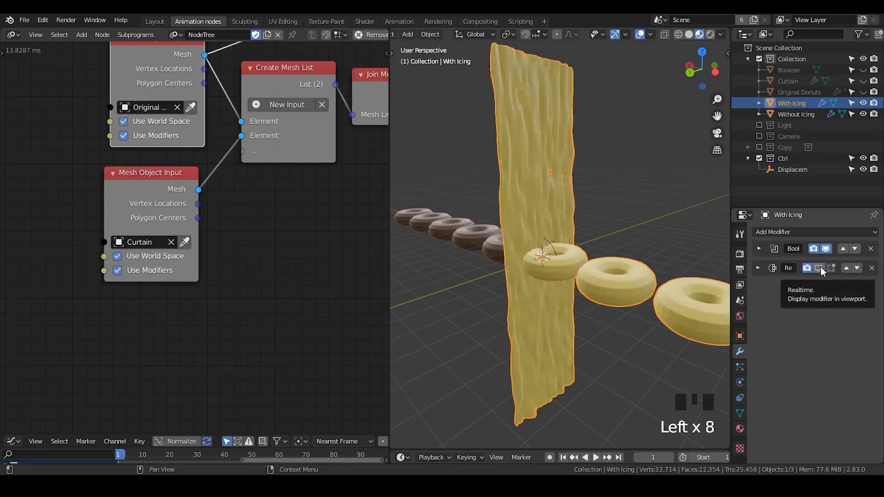
pyautogui.moveTo(624, 287); pyautogui.dragTo(601, 250, button='middle')
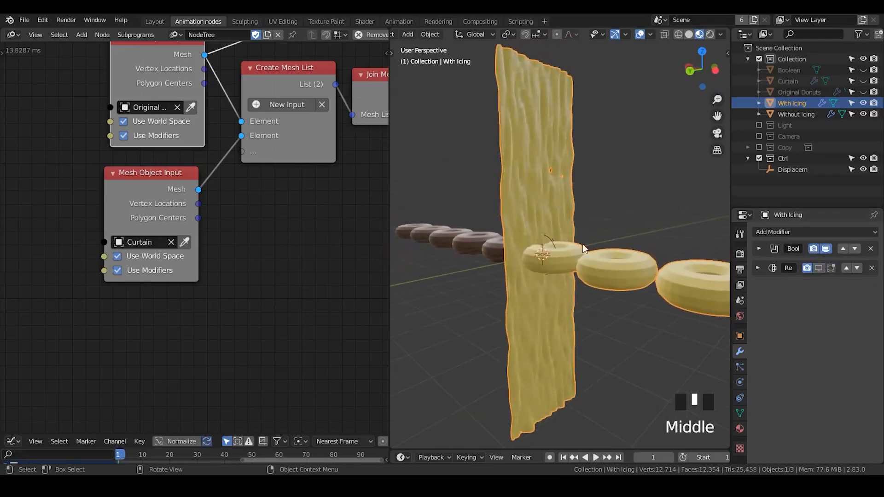
pyautogui.click(819, 268)
# - Reduce the voxel size of With Icing's Remesh modifier to 0.06 m and inspect the curtain surface
pyautogui.click(757, 268)
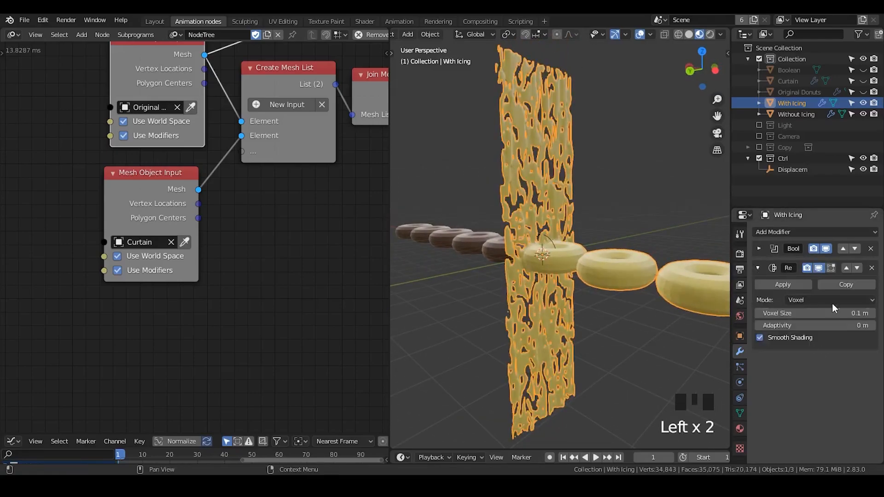
pyautogui.click(857, 312)
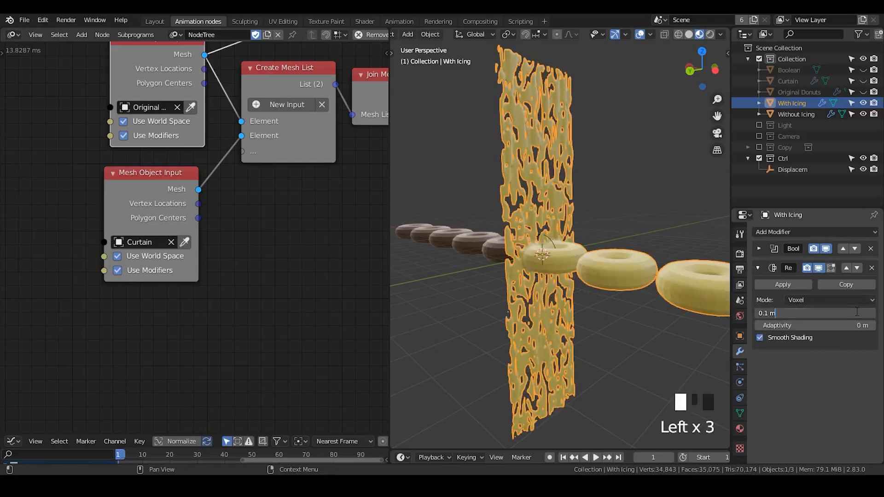
pyautogui.press('Left')
pyautogui.press('Left')
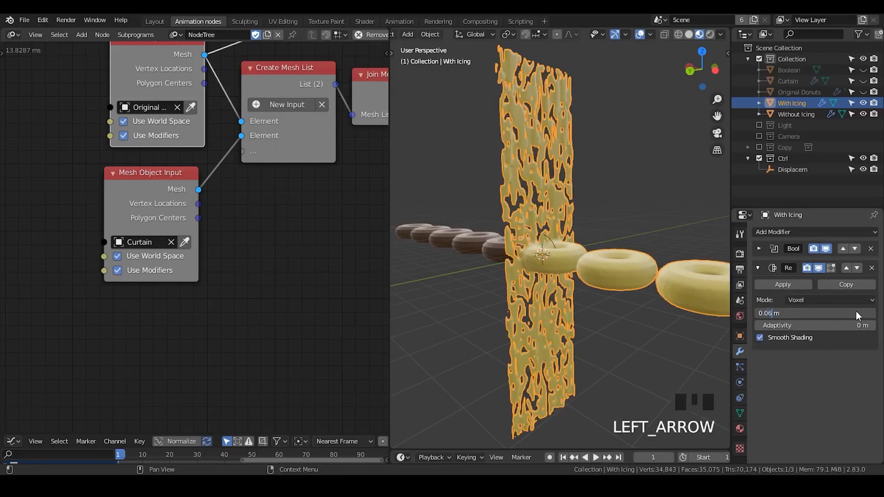
pyautogui.press('Return')
pyautogui.click(597, 215)
pyautogui.moveTo(597, 215); pyautogui.dragTo(556, 220, button='middle')
pyautogui.click(553, 245)
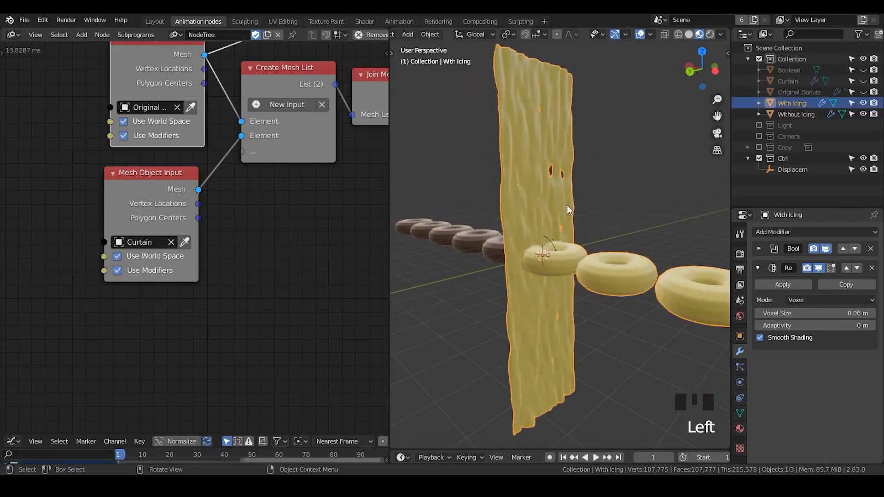
# - Try a finer Remesh voxel size of 0.04 m on With Icing
pyautogui.click(815, 314)
pyautogui.press('Left')
pyautogui.press('Left')
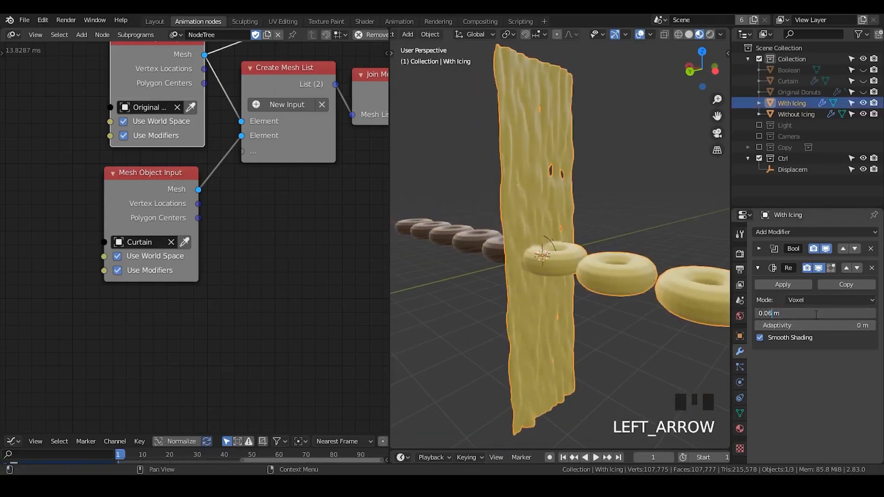
pyautogui.moveTo(608, 180); pyautogui.dragTo(628, 179, button='middle')
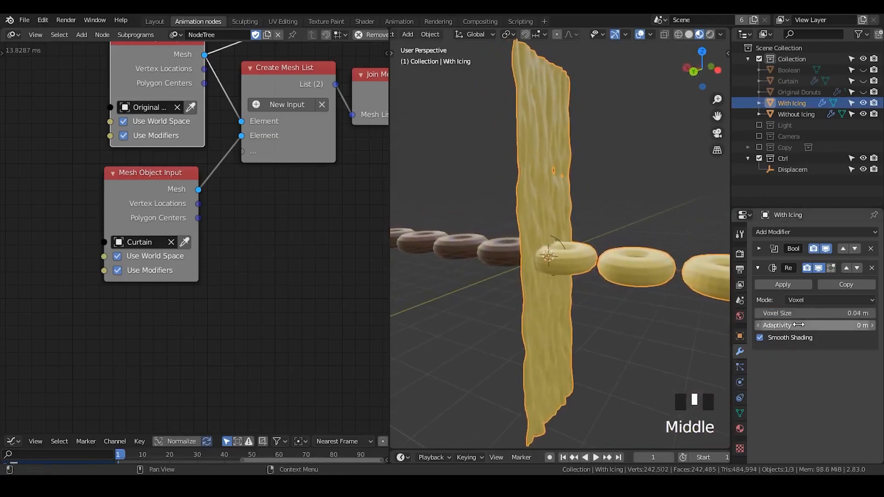
# - Test raising the Remesh adaptivity to 1 m, reset it to 0, and inspect the curtain and donuts
pyautogui.click(815, 326)
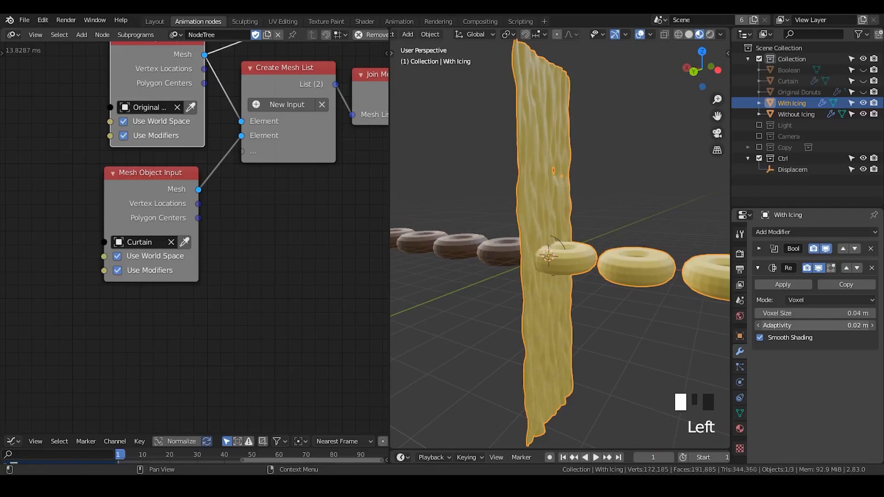
pyautogui.click(804, 325)
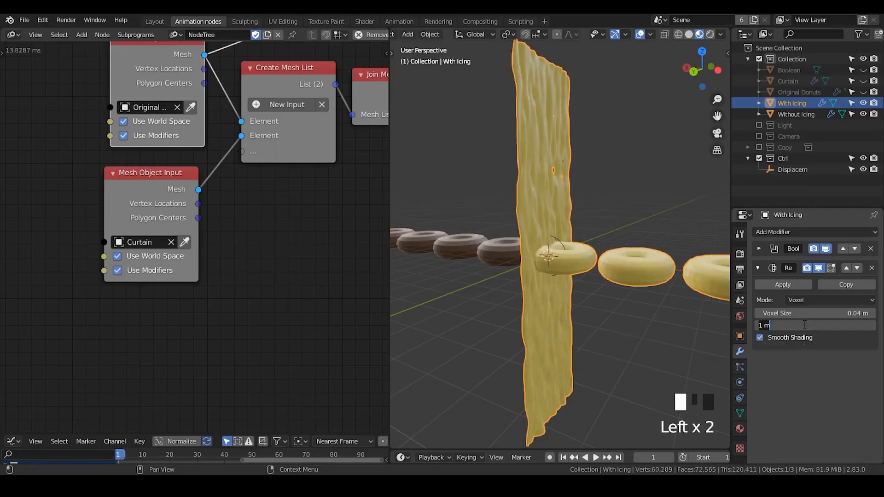
pyautogui.write('0')
pyautogui.click(653, 200)
pyautogui.moveTo(654, 200); pyautogui.dragTo(520, 185, button='middle')
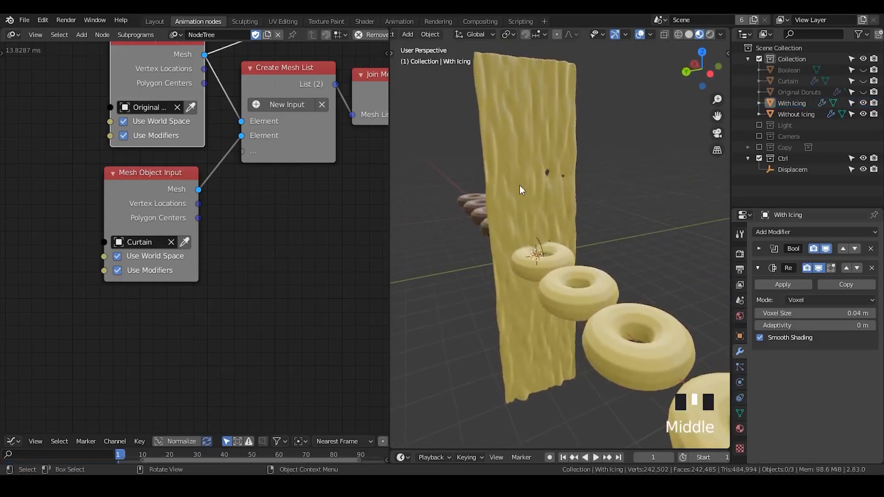
pyautogui.click(519, 185)
pyautogui.moveTo(591, 235); pyautogui.dragTo(566, 79, button='middle')
# - Set With Icing's Remesh voxel size to 0.06 m again and check the curtain from several angles
pyautogui.click(843, 311)
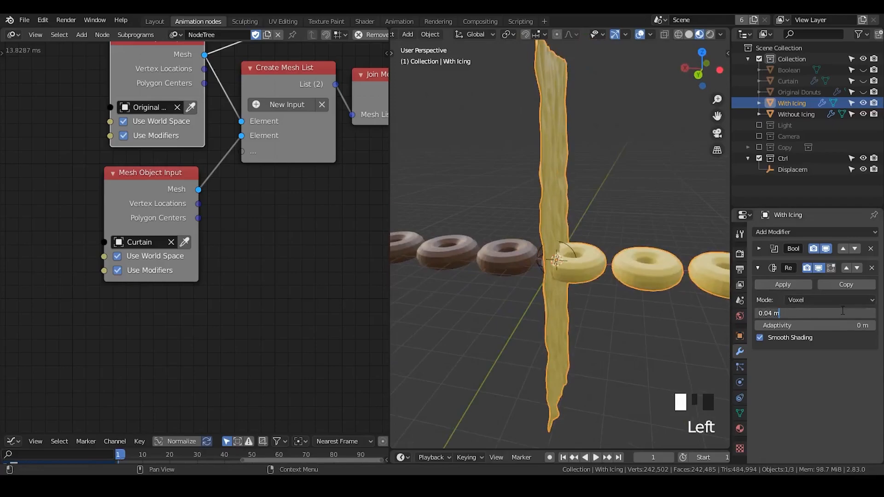
pyautogui.press('Left')
pyautogui.press('Left')
pyautogui.press('Return')
pyautogui.moveTo(582, 187); pyautogui.dragTo(522, 186, button='middle')
pyautogui.click(619, 136)
pyautogui.click(574, 170)
pyautogui.moveTo(573, 171); pyautogui.dragTo(540, 207, button='middle')
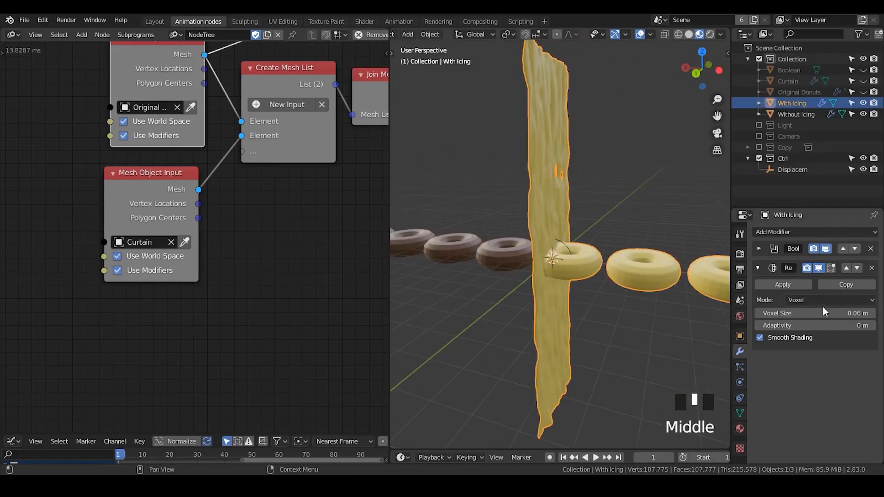
# - Set the voxel size of With Icing's Remesh modifier back to 0.1 m
pyautogui.click(837, 313)
pyautogui.press('Left')
pyautogui.press('Left')
pyautogui.press('BackSpace')
pyautogui.press('BackSpace')
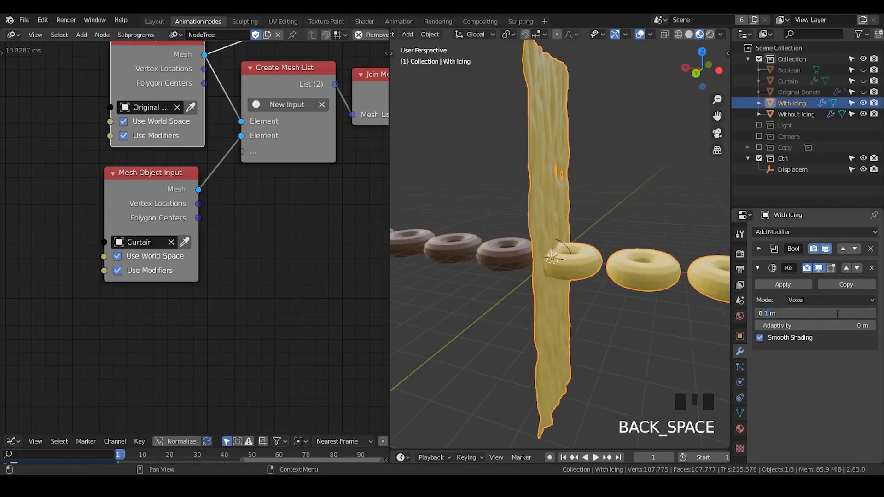
pyautogui.write('1')
pyautogui.press('Return')
pyautogui.moveTo(602, 200); pyautogui.dragTo(536, 200, button='middle')
pyautogui.click(607, 175)
pyautogui.click(567, 182)
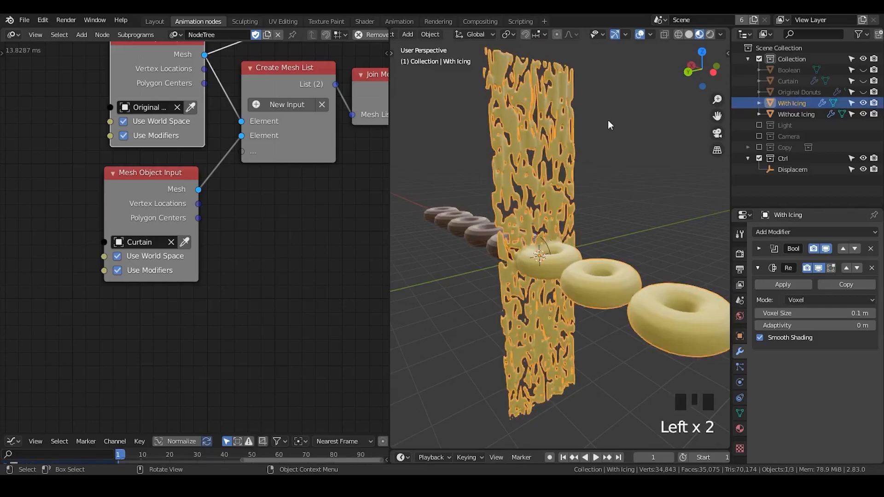
# - Show and duplicate the Curtain in place, and disable Use Modifiers on the Curtain's Mesh Object Input node
pyautogui.click(803, 81)
pyautogui.click(864, 82)
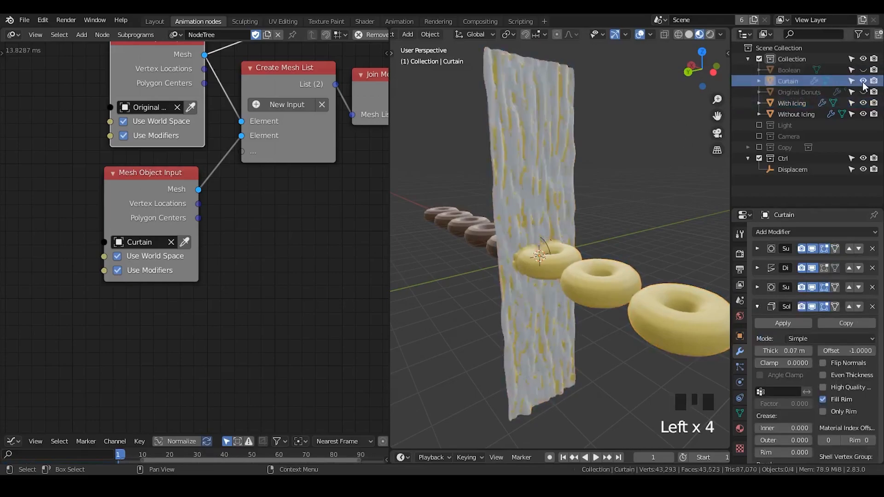
pyautogui.click(785, 82)
pyautogui.moveTo(541, 205); pyautogui.dragTo(614, 199, button='middle')
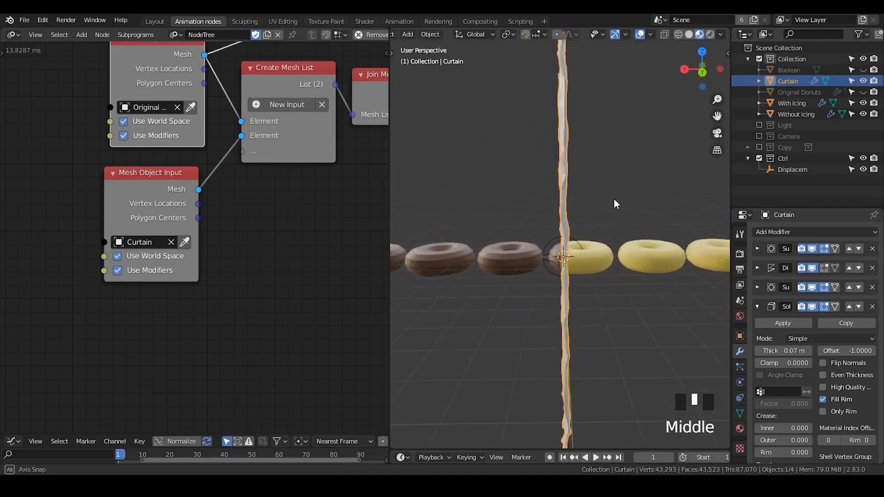
pyautogui.hotkey('shift', 'd')
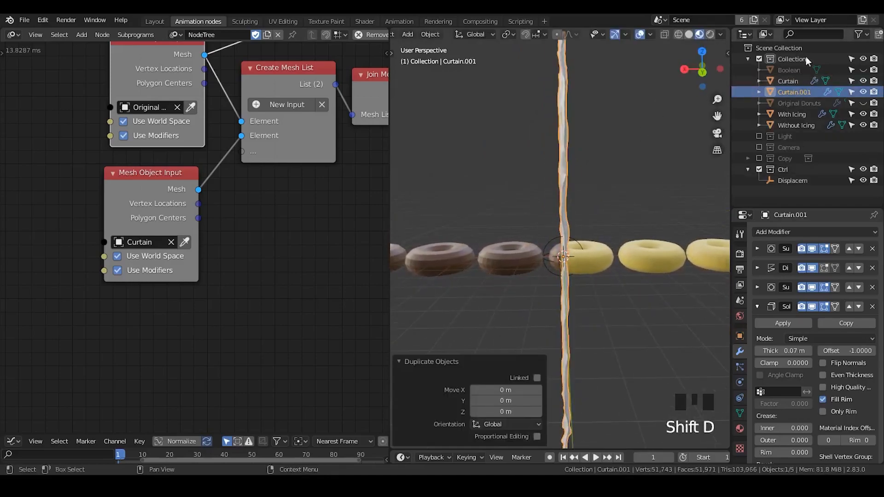
pyautogui.click(118, 270)
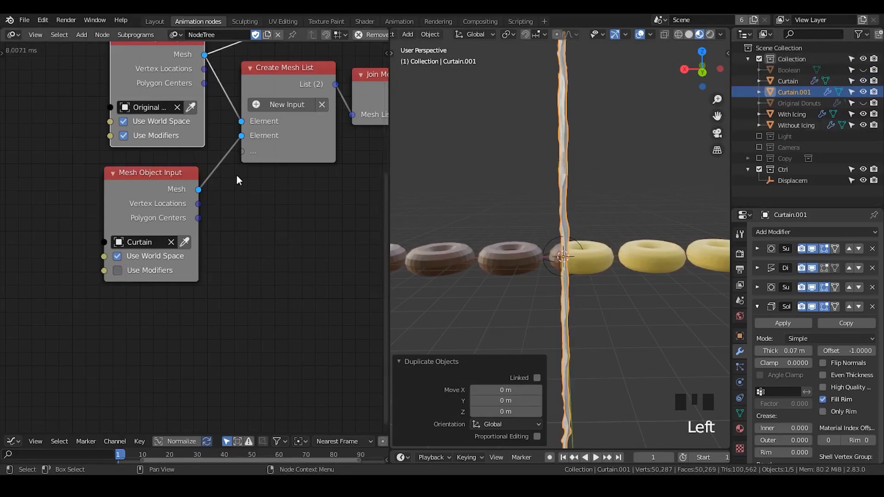
pyautogui.moveTo(548, 175); pyautogui.dragTo(522, 202, button='middle')
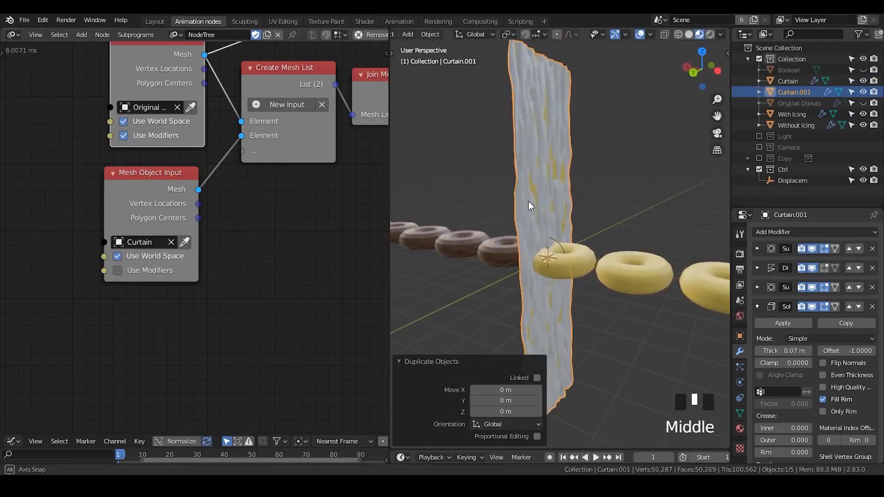
# - Assign the existing yellow Material to the duplicated curtain and rename that material as Icing
pyautogui.click(741, 430)
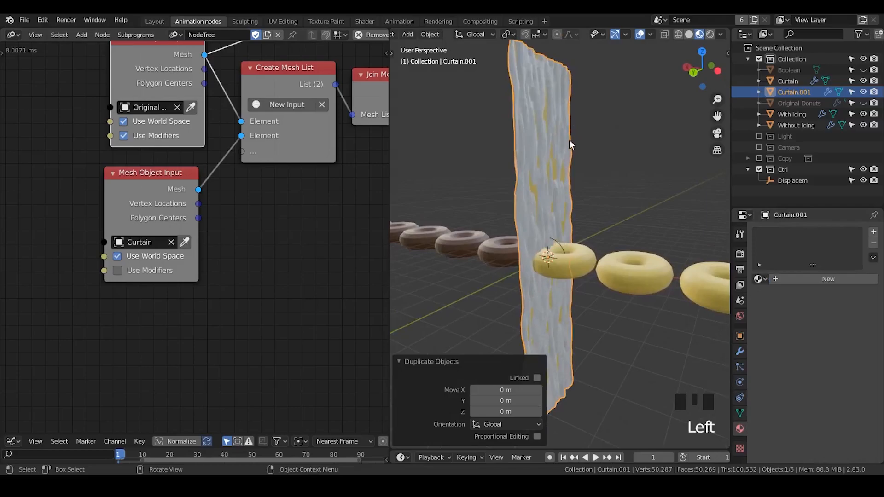
pyautogui.click(758, 279)
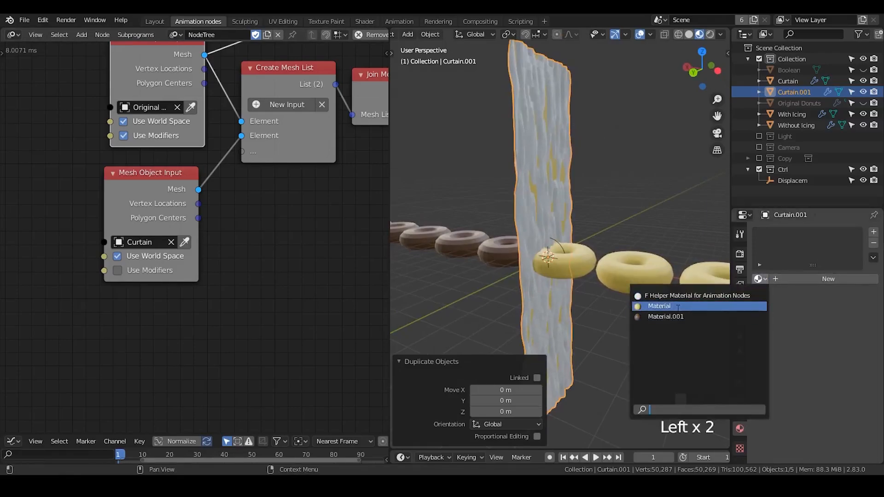
pyautogui.click(677, 306)
pyautogui.press('BackSpace')
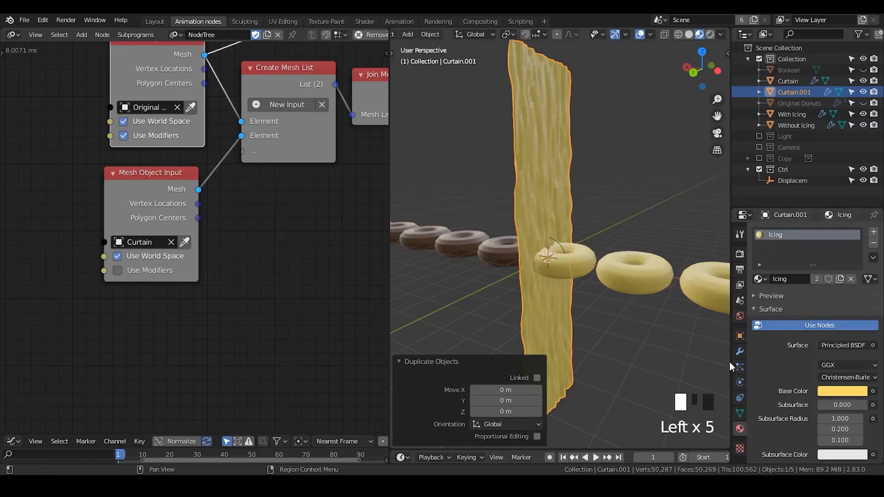
# - Set the Solidify offset of the duplicated curtain to 0 and its thickness to about 0.196 m
pyautogui.click(739, 352)
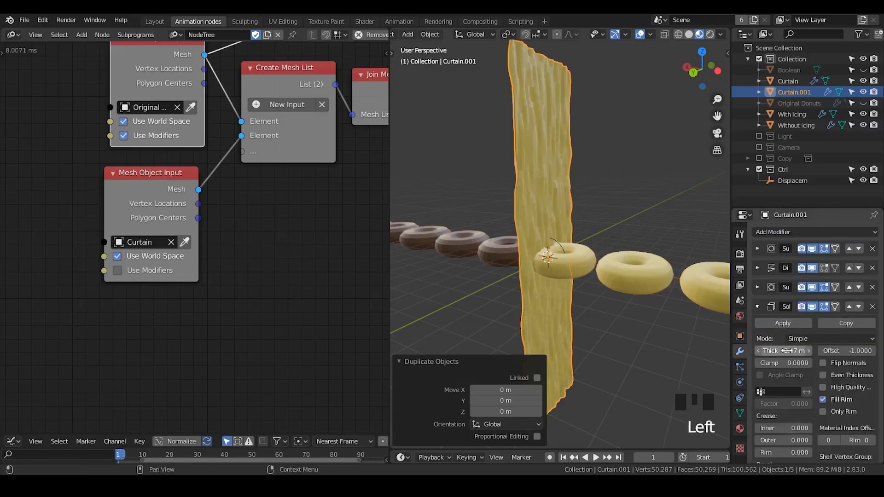
pyautogui.keyDown('shift'); pyautogui.click(783, 351); pyautogui.keyUp('shift')
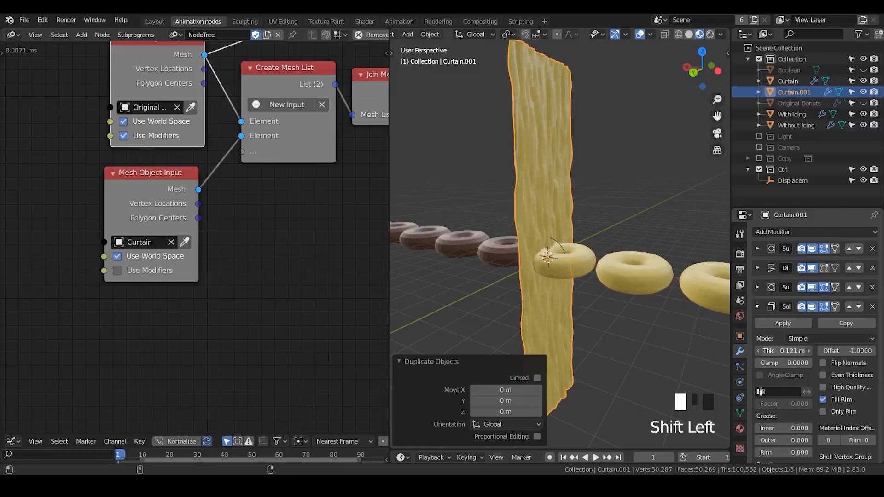
pyautogui.write('0')
pyautogui.press('Return')
pyautogui.keyDown('shift'); pyautogui.moveTo(782, 351); pyautogui.dragTo(809, 351); pyautogui.keyUp('shift')
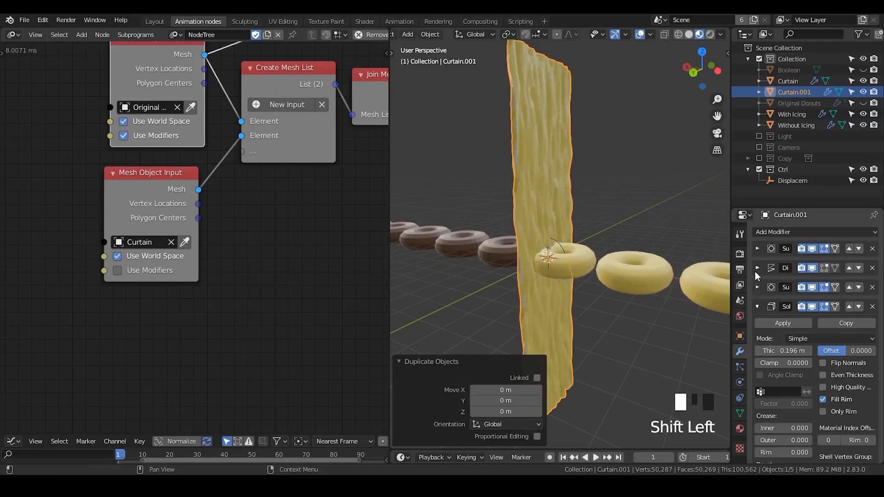
# - Set the Displace strength of the duplicated curtain to 0.05
pyautogui.click(756, 270)
pyautogui.click(861, 372)
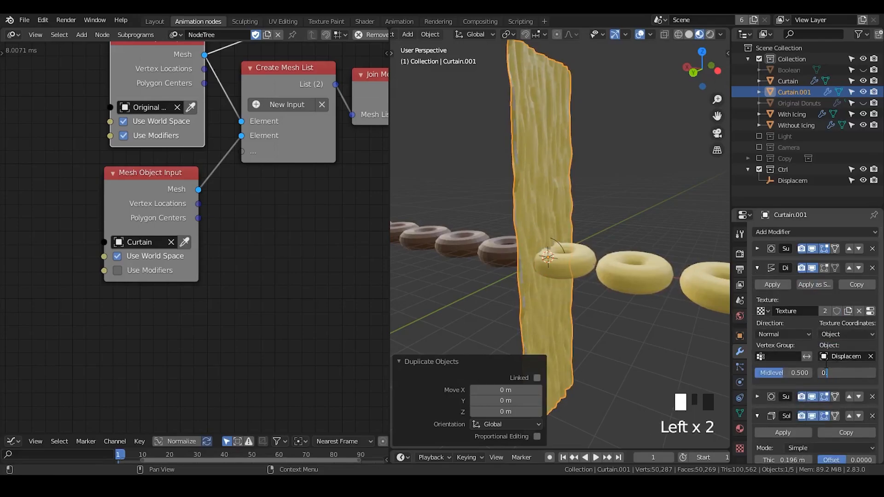
pyautogui.write('.0')
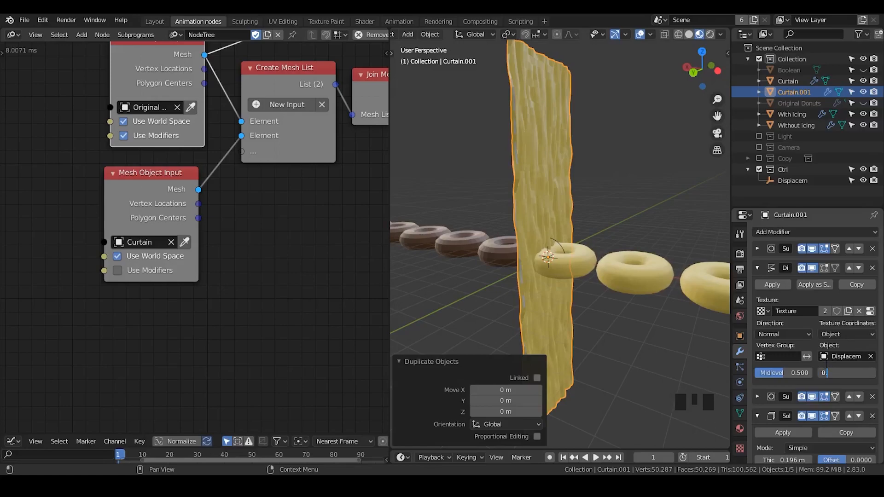
pyautogui.press('Return')
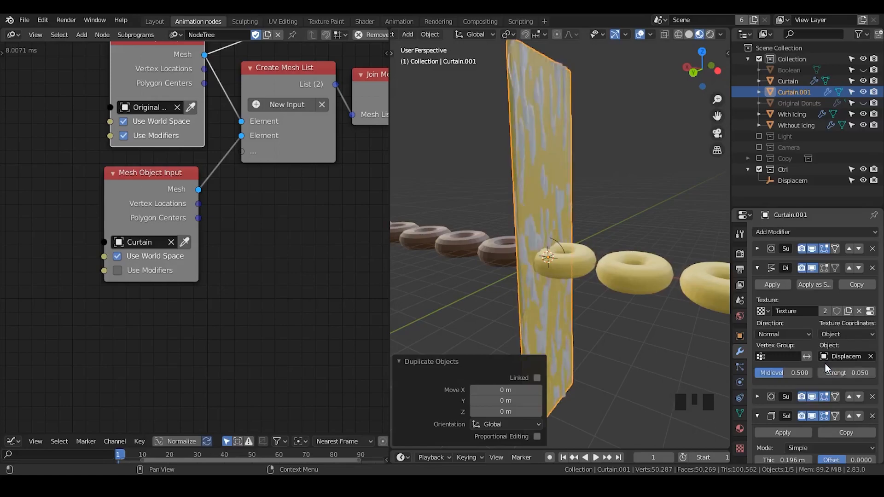
# - Hide the original Curtain and make its duplicate, Curtain.001, the active object
pyautogui.doubleClick(148, 273)
pyautogui.click(864, 81)
pyautogui.click(802, 93)
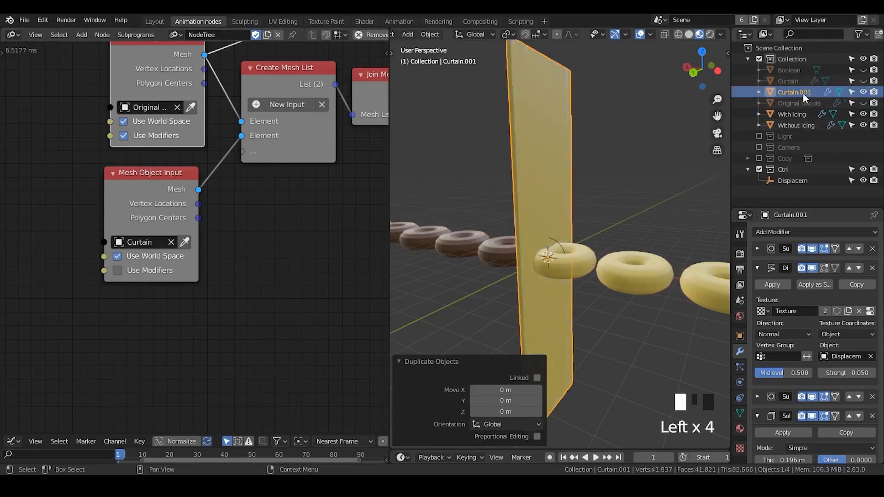
# - Set the Displace strength of Curtain.001 to 1
pyautogui.click(756, 269)
pyautogui.click(757, 307)
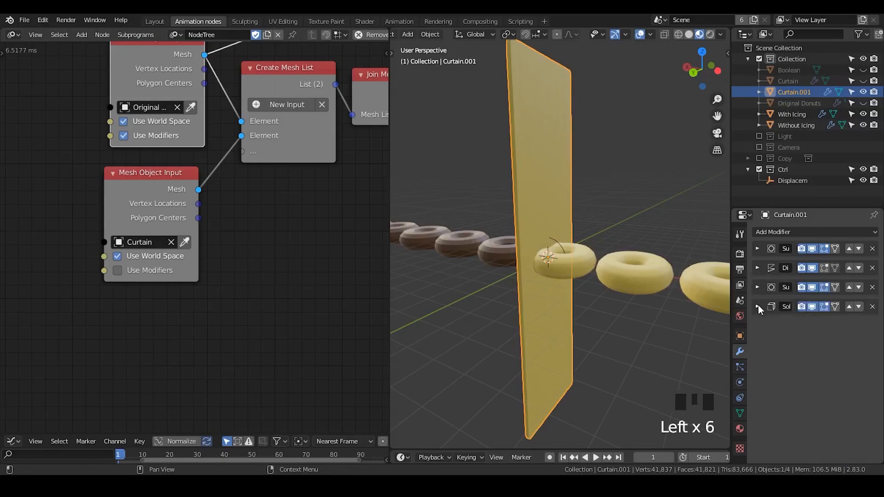
pyautogui.click(756, 269)
pyautogui.moveTo(846, 373); pyautogui.dragTo(870, 374)
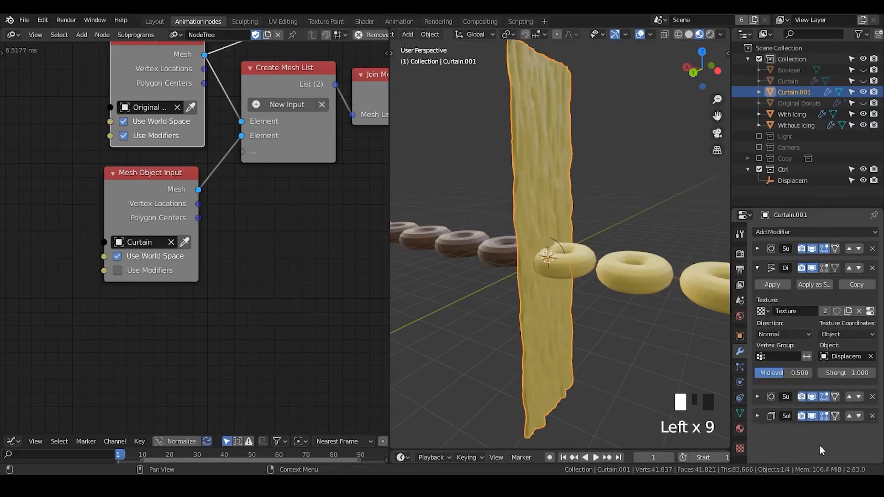
# - Reduce the Solidify thickness of Curtain.001 to about 0.093 m and inspect where it meets the icing donut
pyautogui.click(758, 269)
pyautogui.click(760, 308)
pyautogui.keyDown('shift'); pyautogui.moveTo(798, 351); pyautogui.dragTo(776, 350); pyautogui.keyUp('shift')
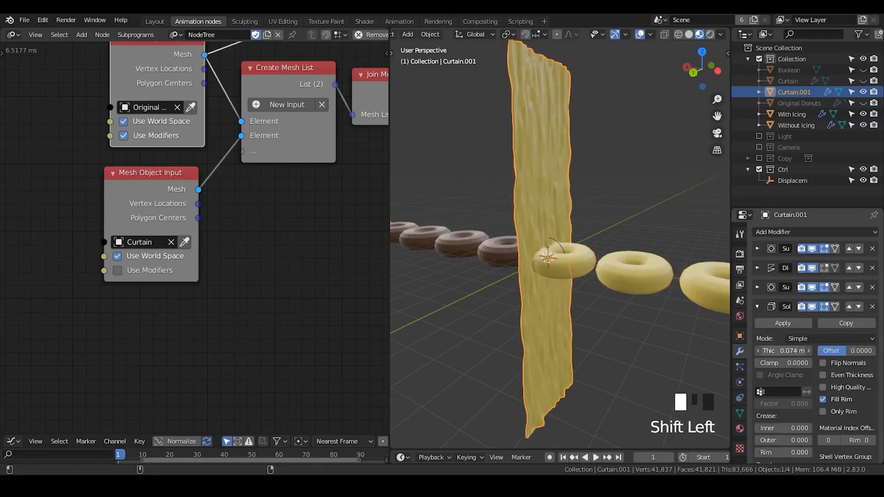
pyautogui.click(574, 211)
pyautogui.moveTo(573, 212); pyautogui.dragTo(515, 173, button='middle')
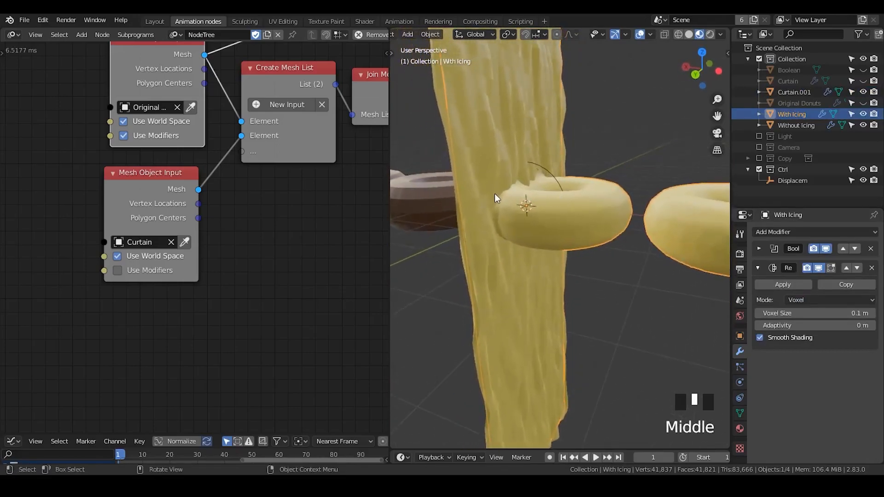
pyautogui.click(550, 155)
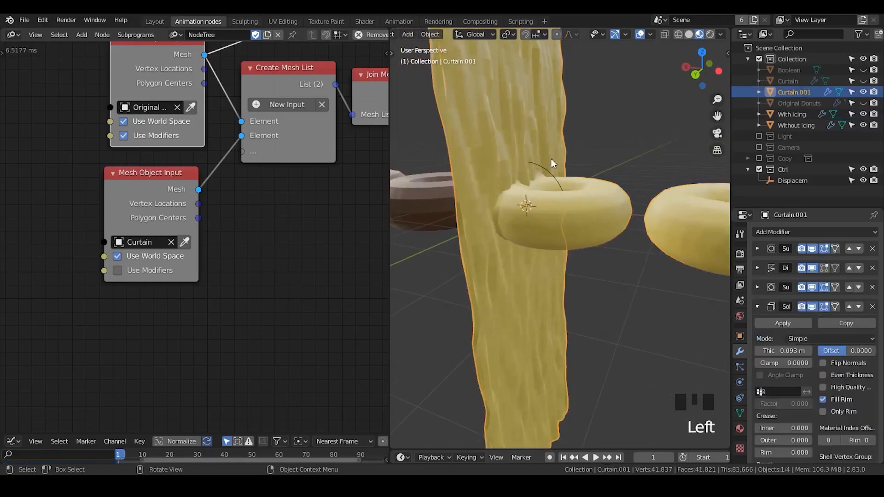
pyautogui.click(757, 307)
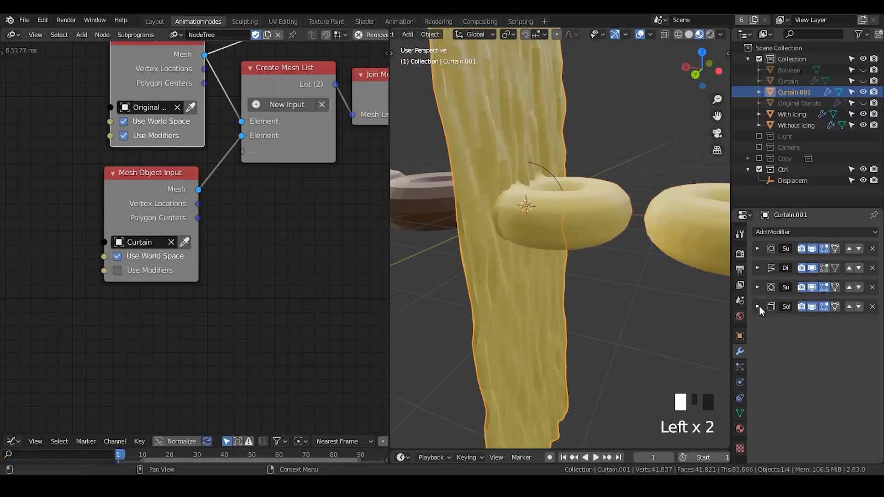
# - Try moving the Displacem empty along the Z axis to preview how the curtain's ripples shift
pyautogui.rightClick(515, 135)
pyautogui.keyDown('shift'); pyautogui.moveTo(540, 168); pyautogui.dragTo(553, 219, button='middle'); pyautogui.keyUp('shift')
pyautogui.click(542, 227)
pyautogui.click(550, 224)
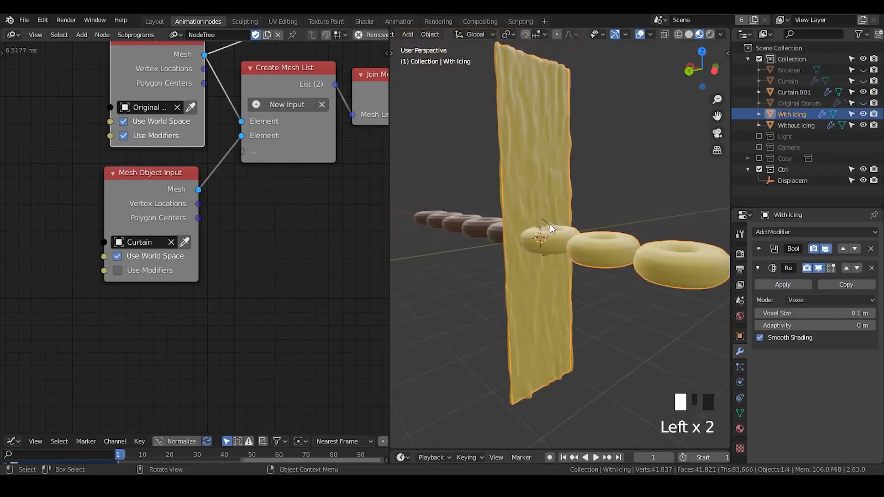
pyautogui.press('g')
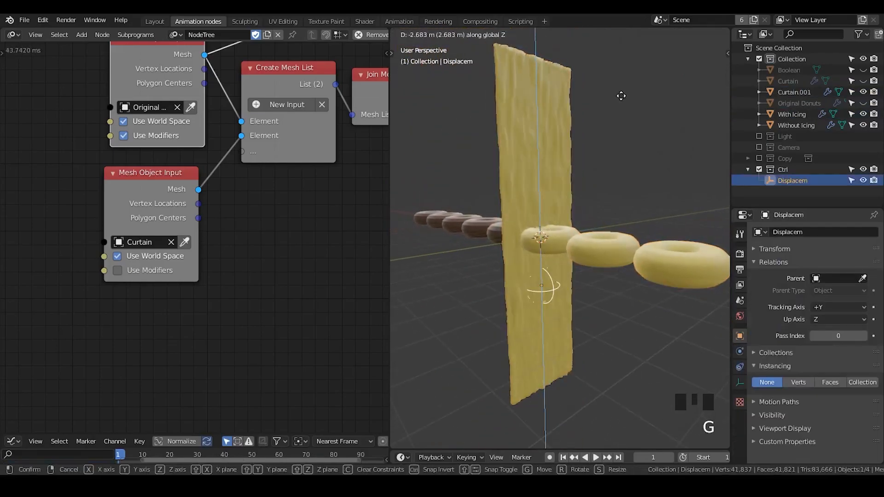
pyautogui.rightClick(624, 124)
pyautogui.press('z')
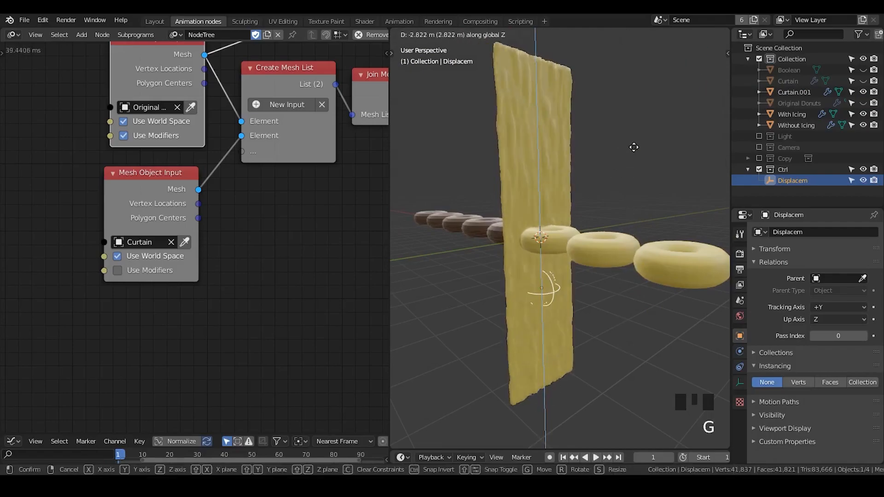
pyautogui.rightClick(675, 189)
# - Try shading the Without Icing donuts smooth, and advance to frame 2 to test whether the shading persists
pyautogui.moveTo(613, 172); pyautogui.dragTo(562, 209, button='middle')
pyautogui.click(557, 201)
pyautogui.rightClick(549, 196)
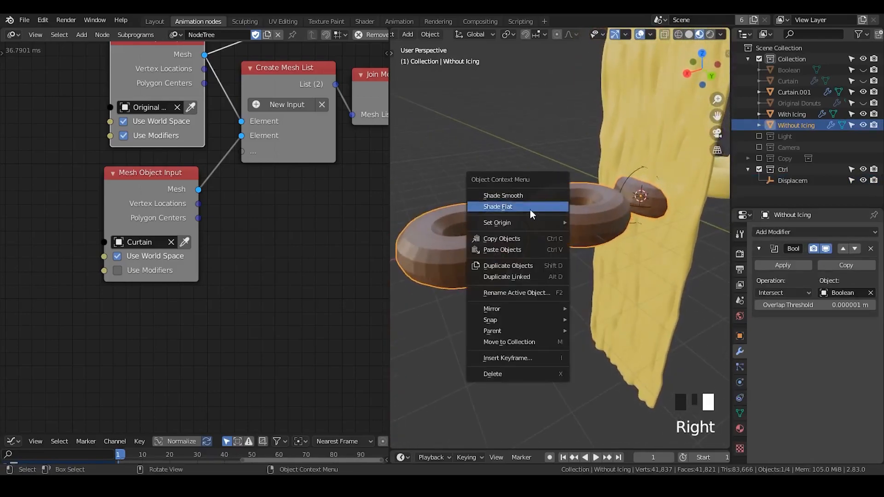
pyautogui.click(523, 198)
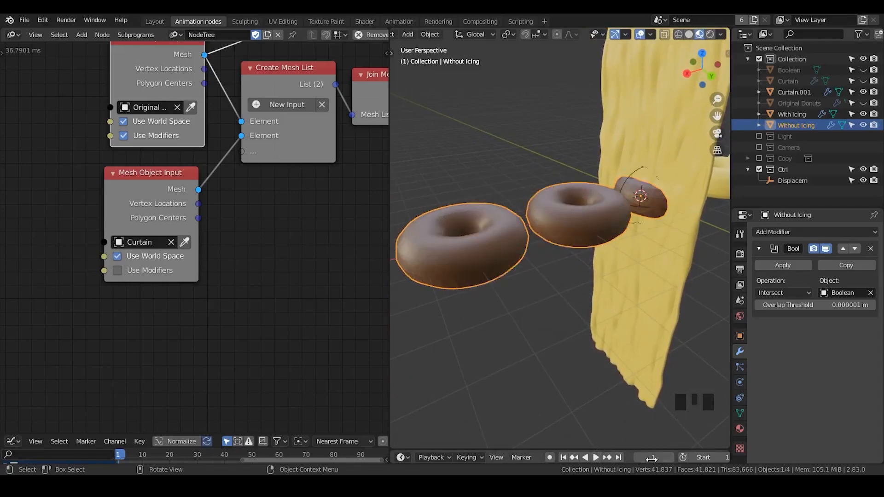
pyautogui.click(668, 460)
pyautogui.click(503, 150)
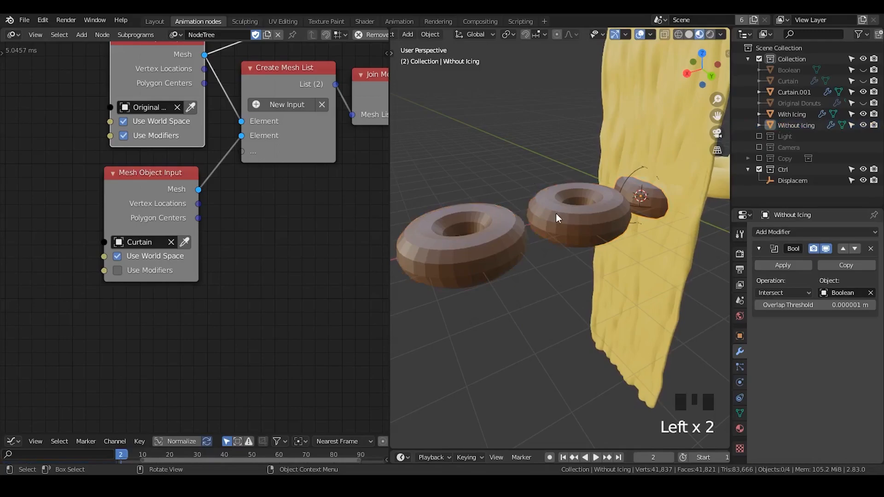
# - Move the Without Icing Mesh Object Output node closer to the mesh input nodes, leaving room after it
pyautogui.moveTo(295, 108); pyautogui.dragTo(138, 199, button='middle')
pyautogui.keyDown('ctrl'); pyautogui.moveTo(187, 129); pyautogui.dragTo(179, 147, button='middle'); pyautogui.keyUp('ctrl')
pyautogui.moveTo(259, 85); pyautogui.dragTo(201, 81)
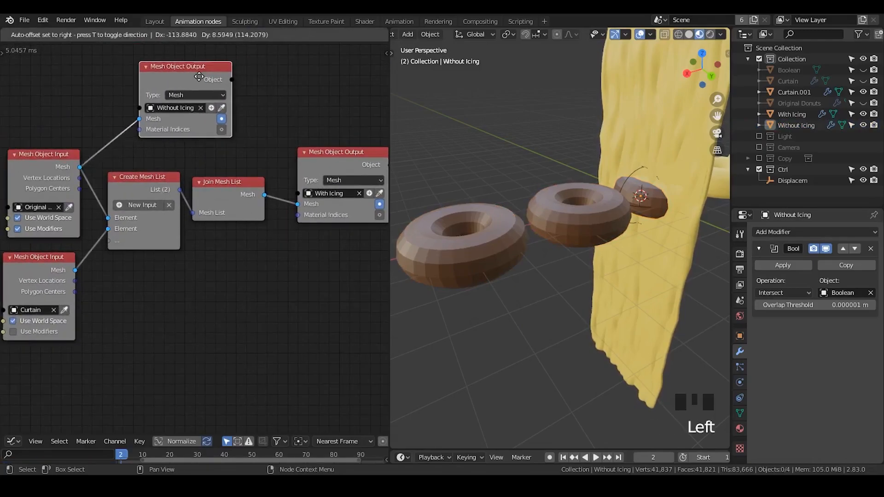
pyautogui.moveTo(95, 125); pyautogui.dragTo(101, 166, button='middle')
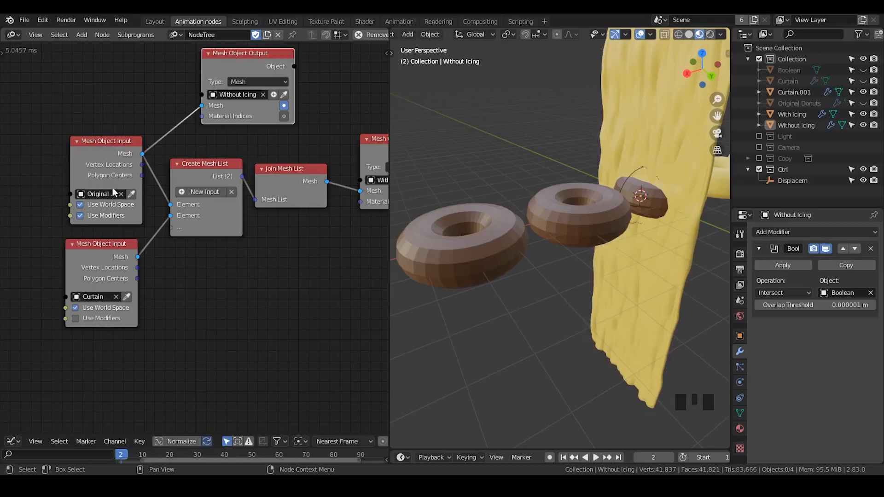
pyautogui.moveTo(274, 154); pyautogui.dragTo(204, 161, button='middle')
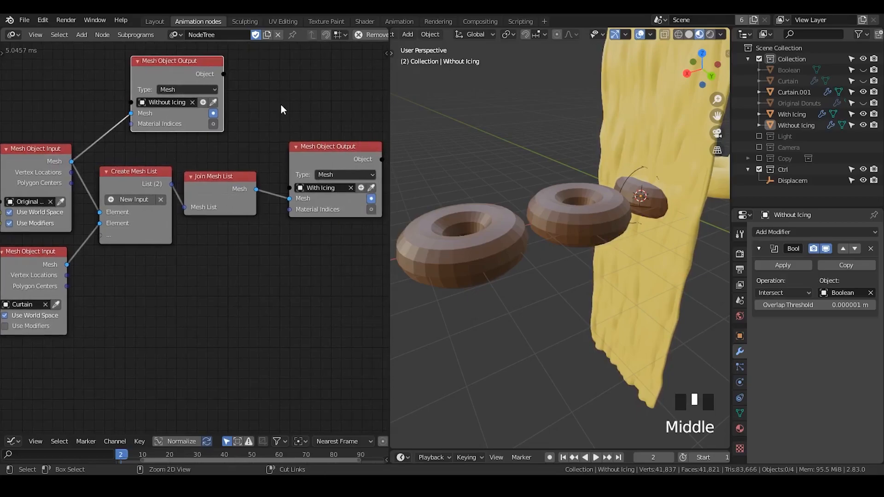
# - Add a Shade Object Smooth node and feed it the Object output of the Without Icing Mesh Object Output
pyautogui.hotkey('ctrl', 'a')
pyautogui.write('shade')
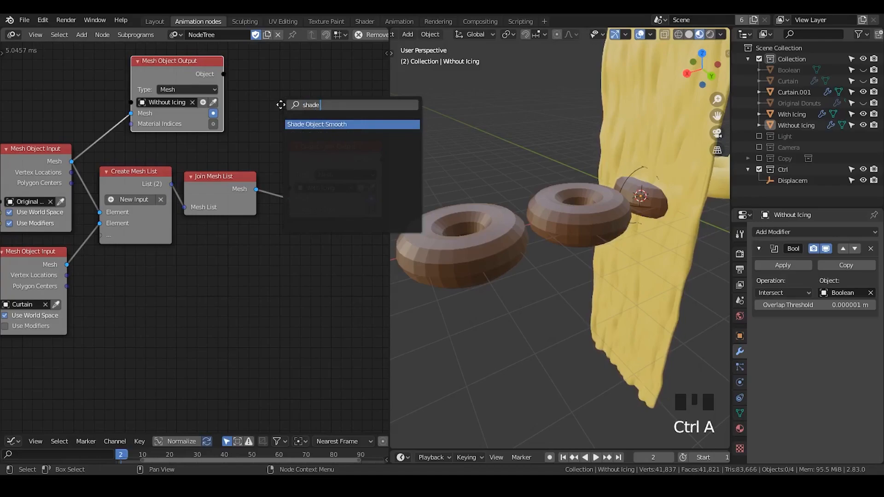
pyautogui.press('Return')
pyautogui.click(274, 57)
pyautogui.moveTo(224, 74); pyautogui.dragTo(273, 98)
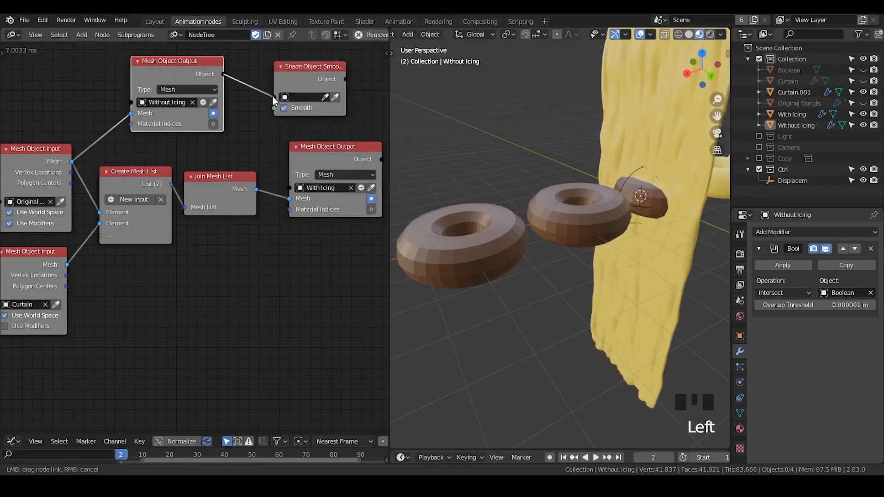
# - Check the shading of the Without Icing donuts and align the Shade Object Smooth node beside its Mesh Object Output
pyautogui.click(563, 187)
pyautogui.moveTo(573, 275); pyautogui.dragTo(541, 253, button='middle')
pyautogui.click(740, 413)
pyautogui.rightClick(548, 217)
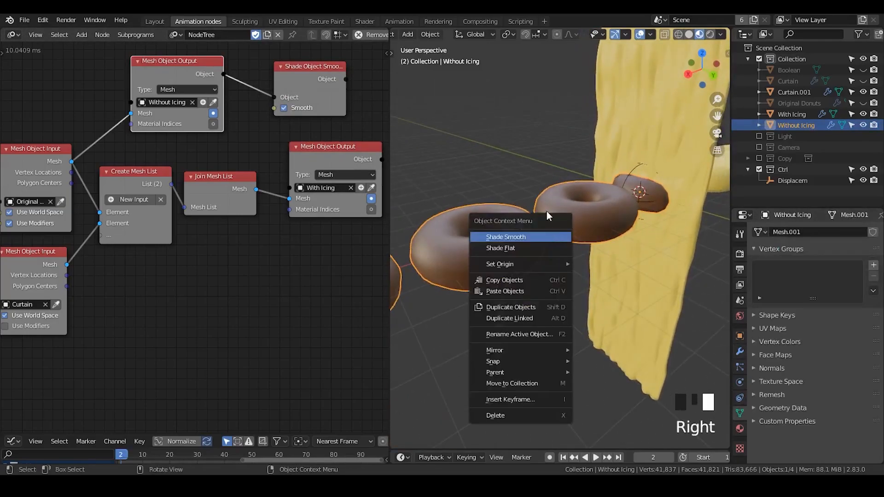
pyautogui.moveTo(323, 81); pyautogui.dragTo(309, 75)
# - Unhide Original Donuts and move it into the Ctrl collection
pyautogui.moveTo(636, 226); pyautogui.dragTo(620, 209, button='middle')
pyautogui.click(607, 190)
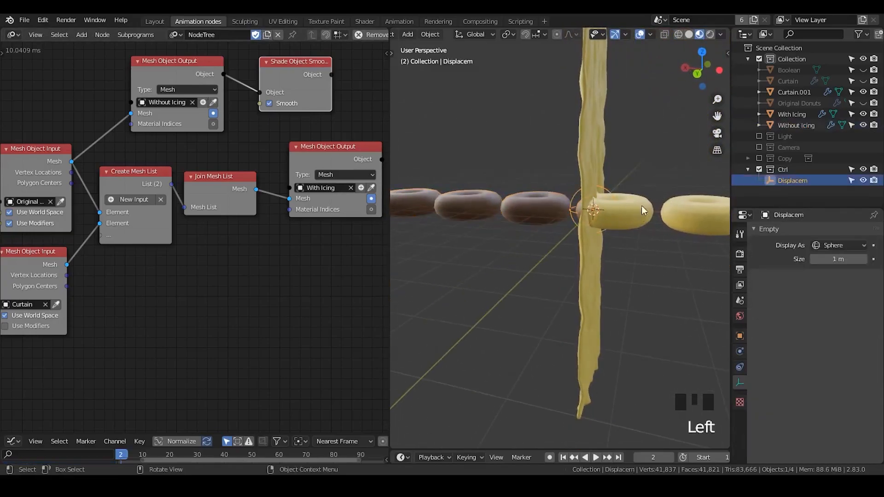
pyautogui.click(805, 102)
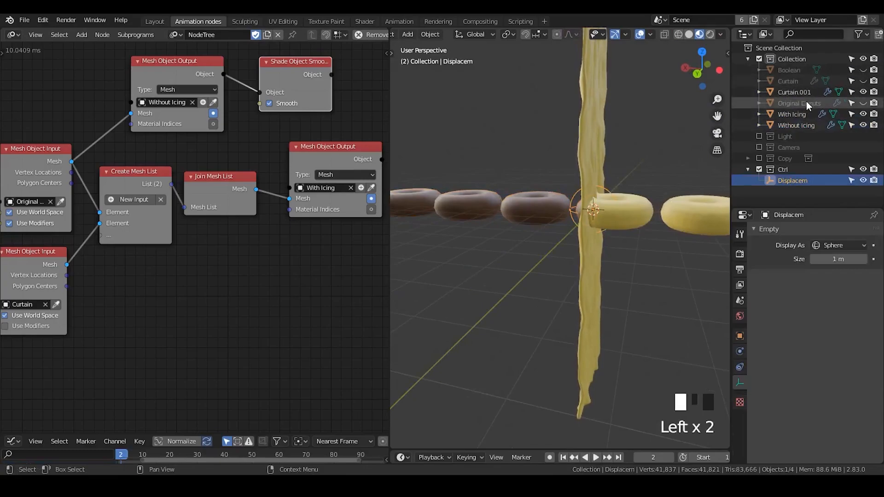
pyautogui.click(863, 104)
pyautogui.click(801, 105)
pyautogui.moveTo(805, 106); pyautogui.dragTo(789, 167)
pyautogui.click(793, 182)
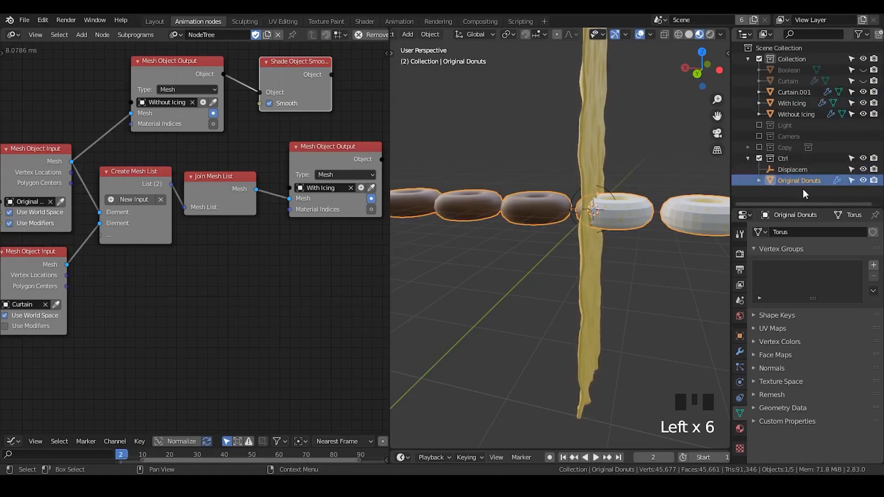
# - Examine the node tree's Auto Execution trigger for the Ctrl collection and the properties it monitors
pyautogui.click(294, 125)
pyautogui.press('n')
pyautogui.click(381, 122)
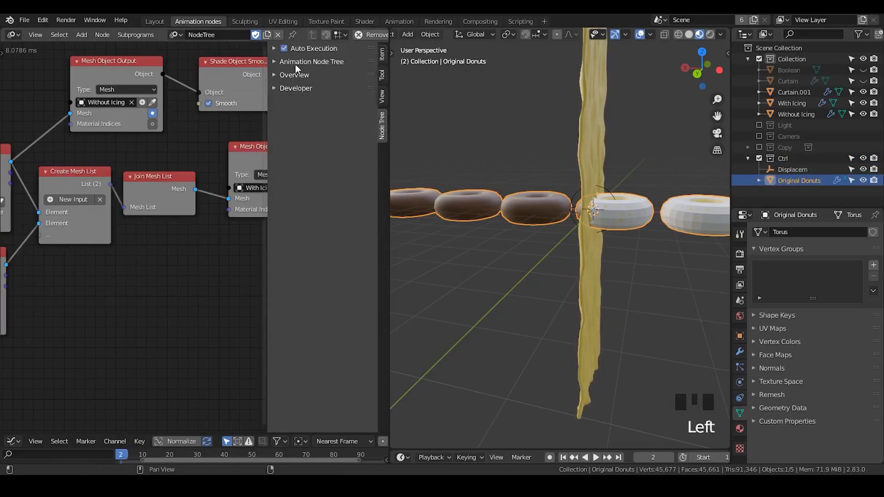
pyautogui.click(300, 48)
pyautogui.click(291, 134)
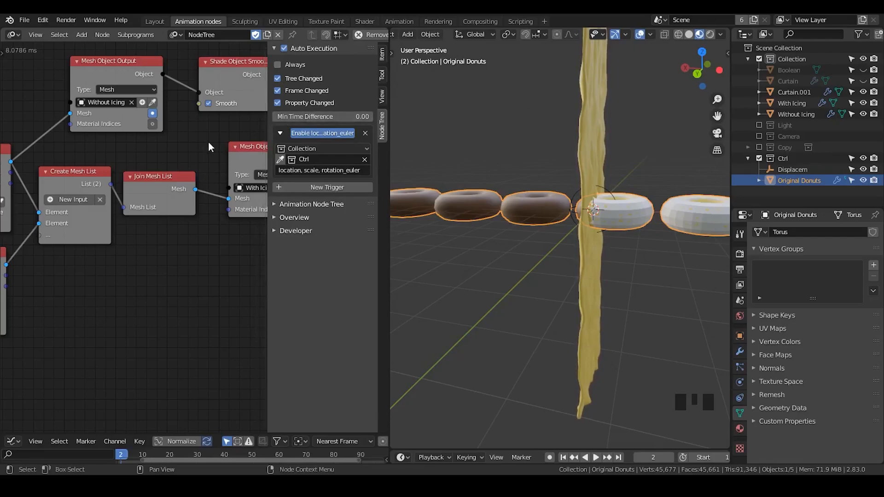
pyautogui.press('n')
pyautogui.click(808, 178)
pyautogui.press('n')
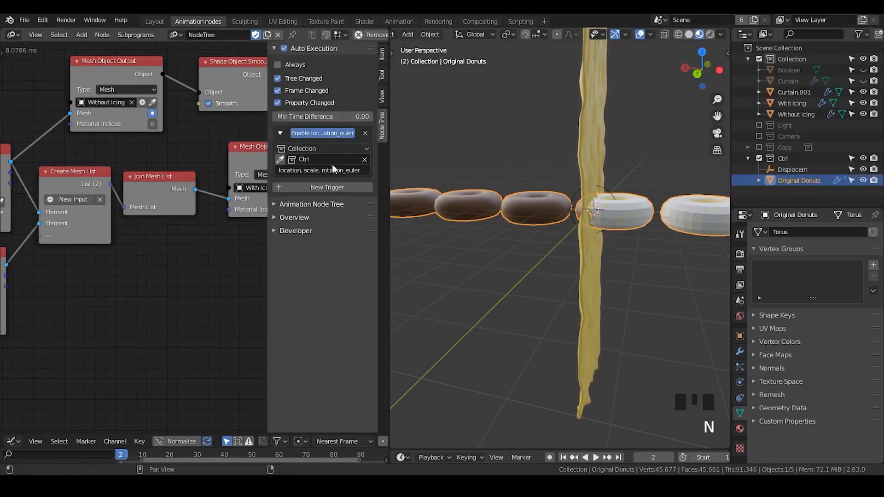
# - Try moving Original Donuts along the global X axis
pyautogui.click(801, 182)
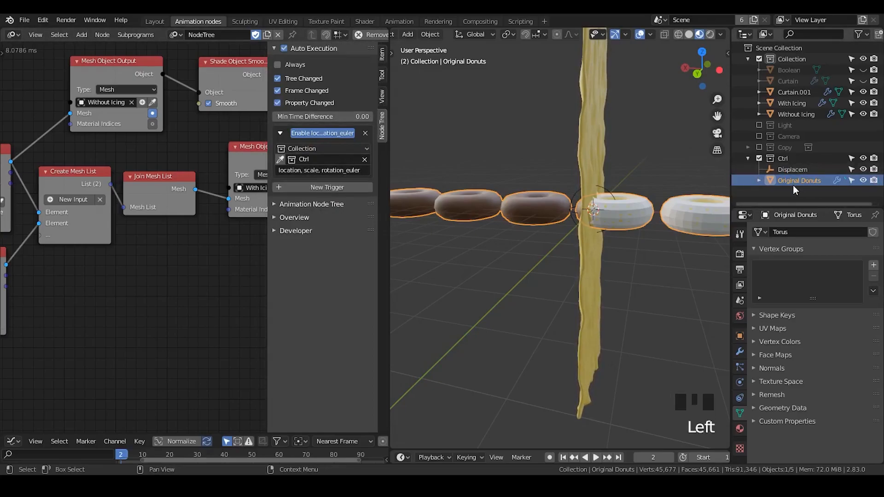
pyautogui.click(795, 170)
pyautogui.click(803, 181)
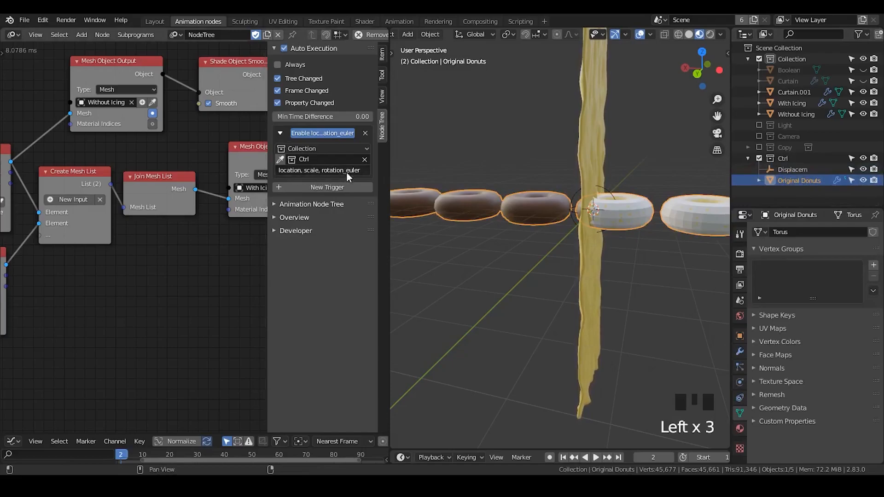
pyautogui.press('g')
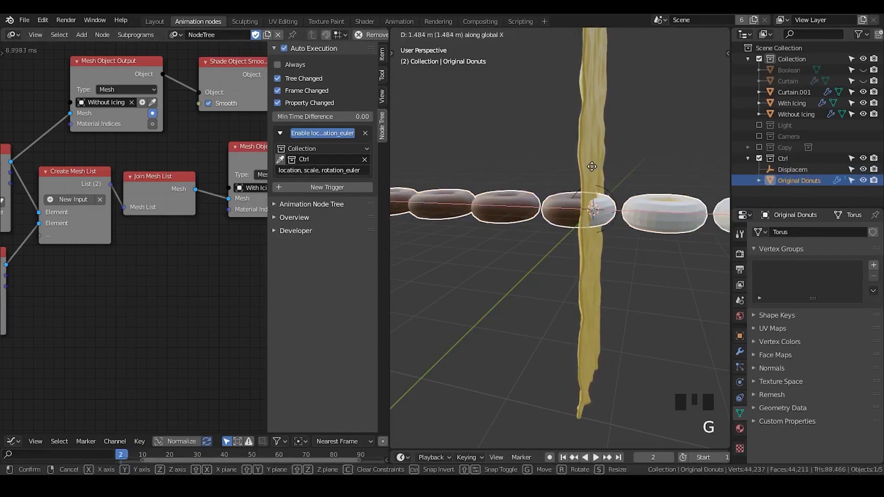
pyautogui.press('g')
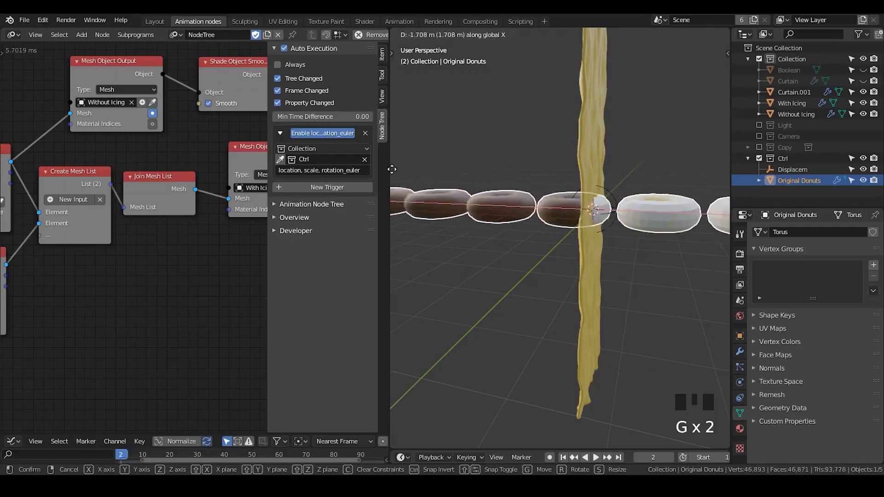
pyautogui.rightClick(392, 169)
# - Hide Original Donuts in the viewport while keeping it as the active object
pyautogui.click(863, 181)
pyautogui.click(798, 182)
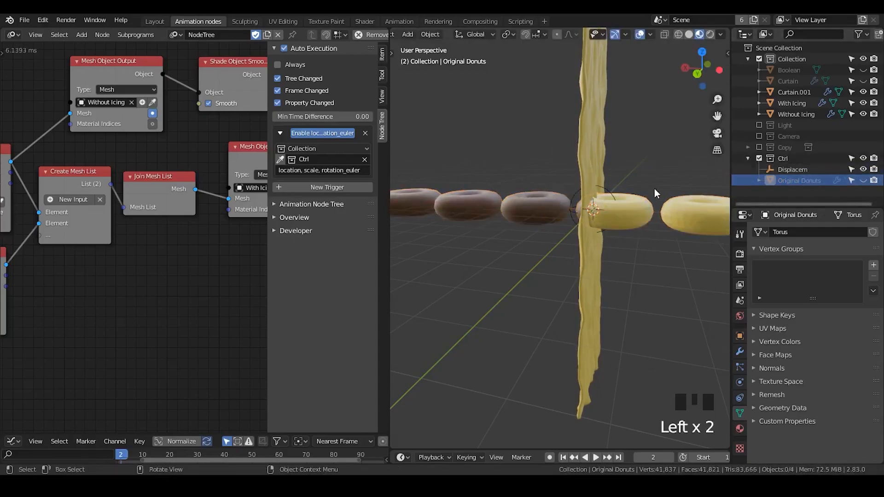
pyautogui.click(786, 181)
pyautogui.press('x')
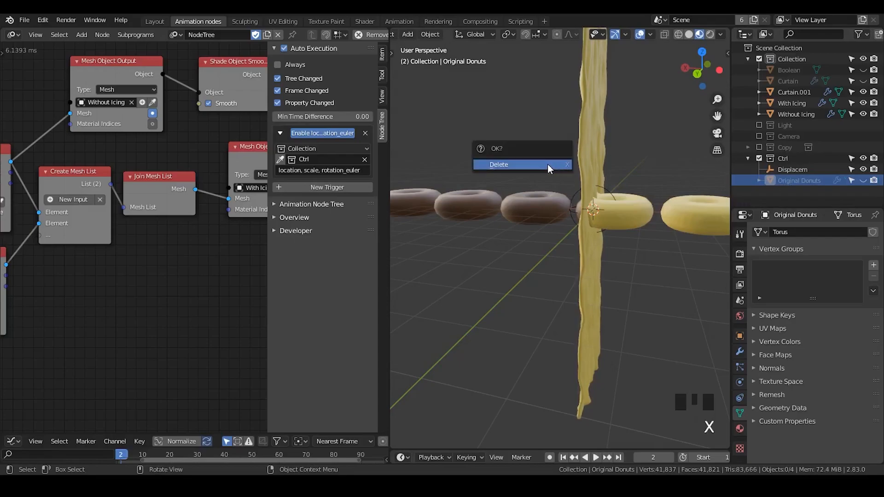
pyautogui.click(863, 181)
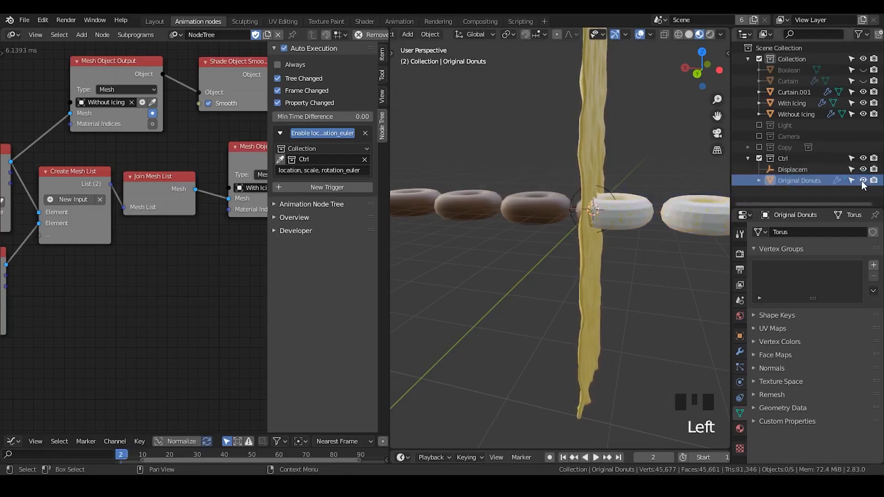
pyautogui.click(800, 181)
pyautogui.click(863, 181)
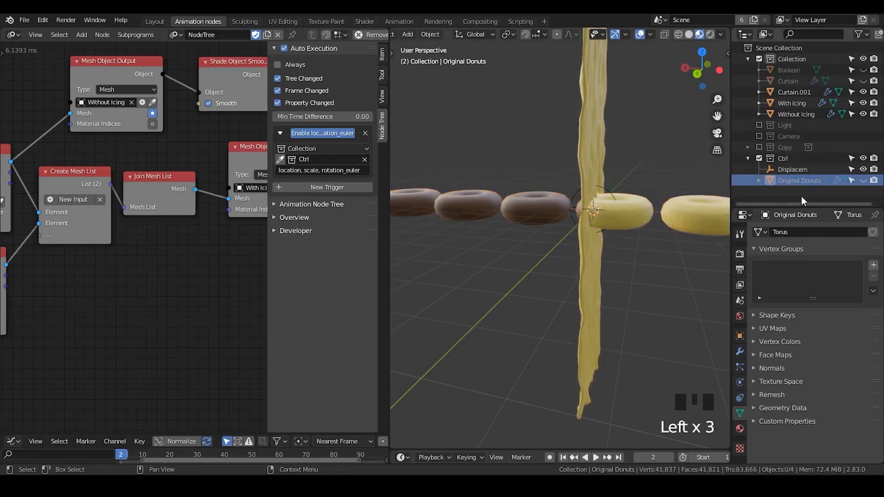
# - Shift the hidden Original Donuts along X in its object transform, to a Location X of about -15.122 m
pyautogui.click(740, 336)
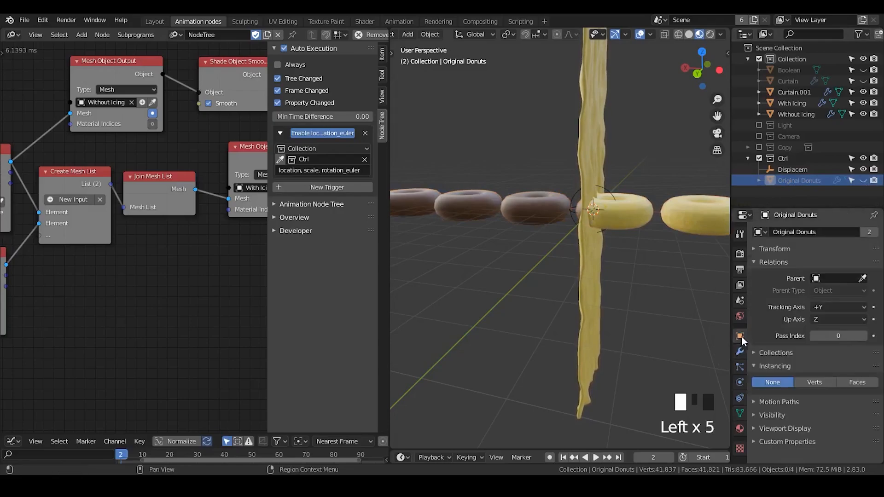
pyautogui.click(774, 262)
pyautogui.click(775, 249)
pyautogui.moveTo(833, 266)
pyautogui.mouseDown()
pyautogui.moveTo(852, 266)
pyautogui.moveTo(825, 265)
pyautogui.moveTo(855, 265)
pyautogui.moveTo(822, 265)
pyautogui.moveTo(841, 266)
pyautogui.mouseUp()
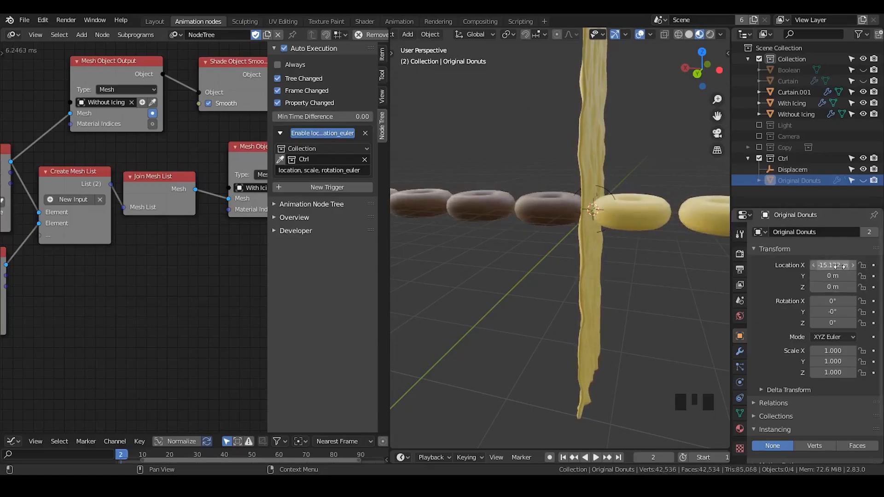
# - Close the node editor's sidebar and widen the Mesh Object Input node of Original Donuts so its full object name fits
pyautogui.keyDown('ctrl'); pyautogui.moveTo(580, 239); pyautogui.dragTo(558, 261, button='middle'); pyautogui.keyUp('ctrl')
pyautogui.press('n')
pyautogui.moveTo(186, 320); pyautogui.dragTo(213, 305, button='middle')
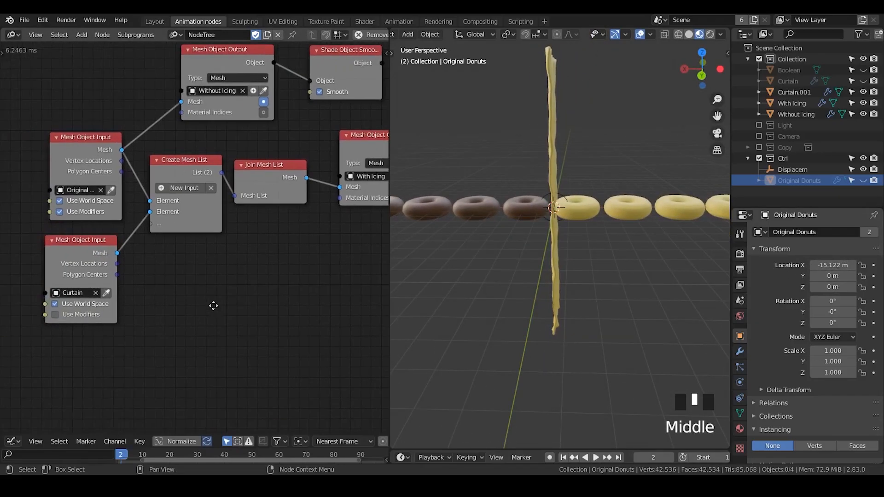
pyautogui.moveTo(605, 214)
pyautogui.mouseDown(button='middle')
pyautogui.moveTo(584, 183)
pyautogui.moveTo(558, 179)
pyautogui.moveTo(616, 221)
pyautogui.mouseUp(button='middle')
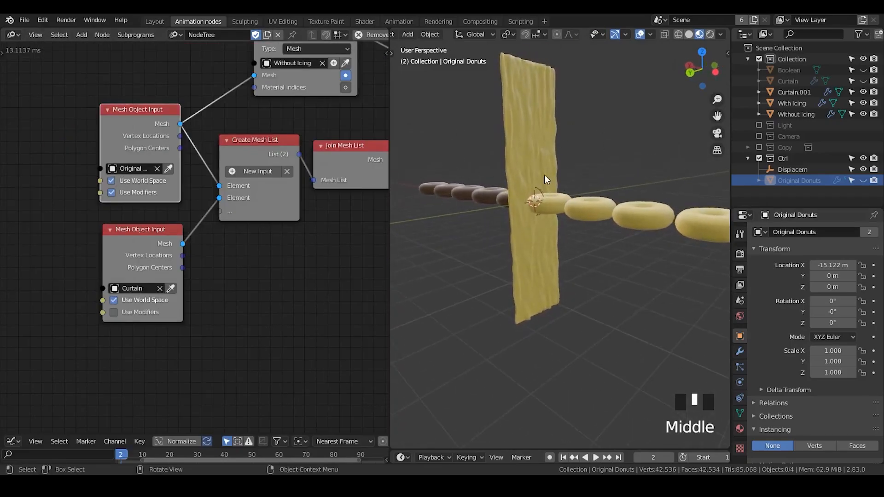
pyautogui.moveTo(544, 189); pyautogui.dragTo(566, 201, button='middle')
pyautogui.moveTo(136, 121); pyautogui.dragTo(56, 107)
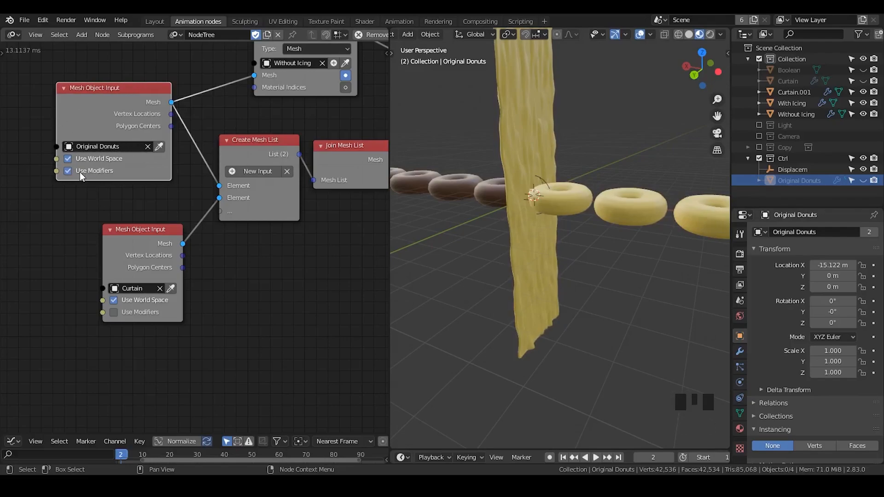
# - Exclude the Ctrl collection from the view layer and switch Use Modifiers off and on for the Original Donuts input node
pyautogui.click(758, 158)
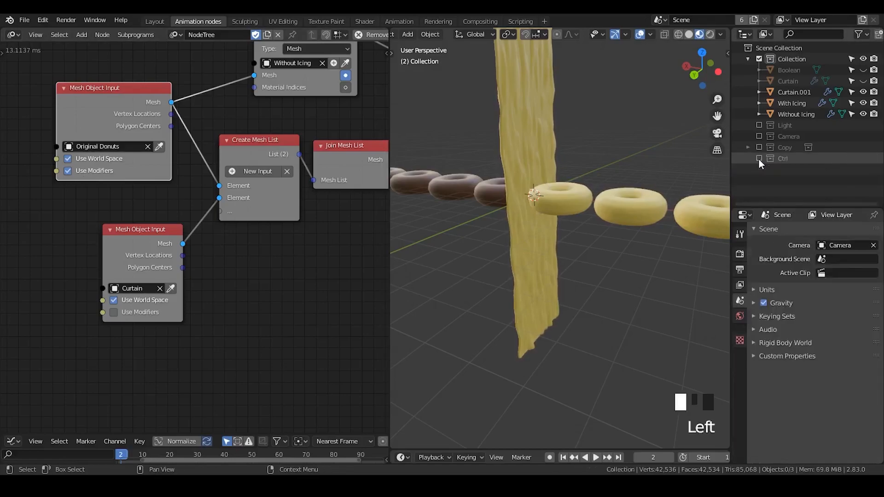
pyautogui.click(76, 170)
pyautogui.click(77, 170)
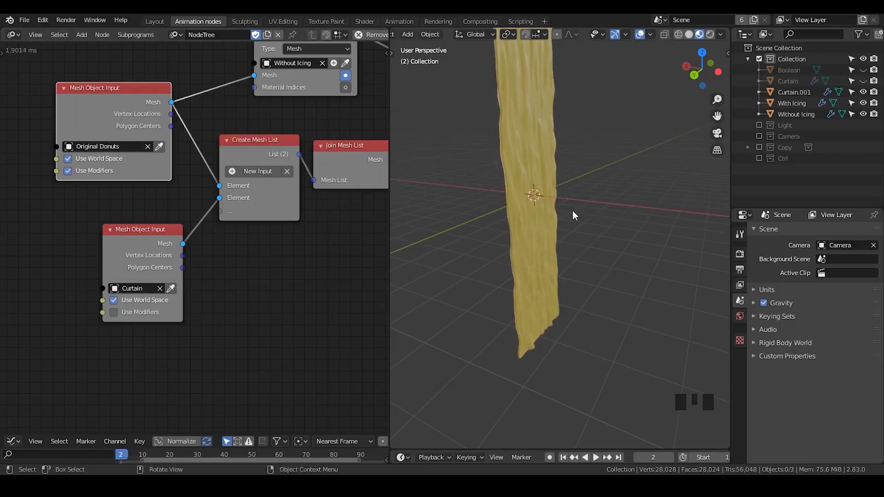
pyautogui.keyDown('ctrl'); pyautogui.moveTo(592, 178); pyautogui.dragTo(543, 232, button='middle'); pyautogui.keyUp('ctrl')
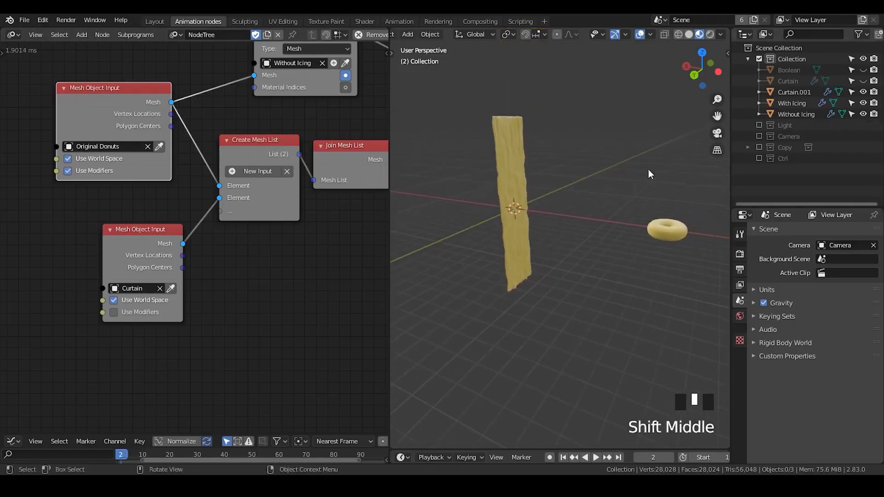
# - Collapse the main Collection and inspect the modifiers of the With Icing object
pyautogui.click(752, 58)
pyautogui.moveTo(657, 264); pyautogui.dragTo(670, 253, button='middle')
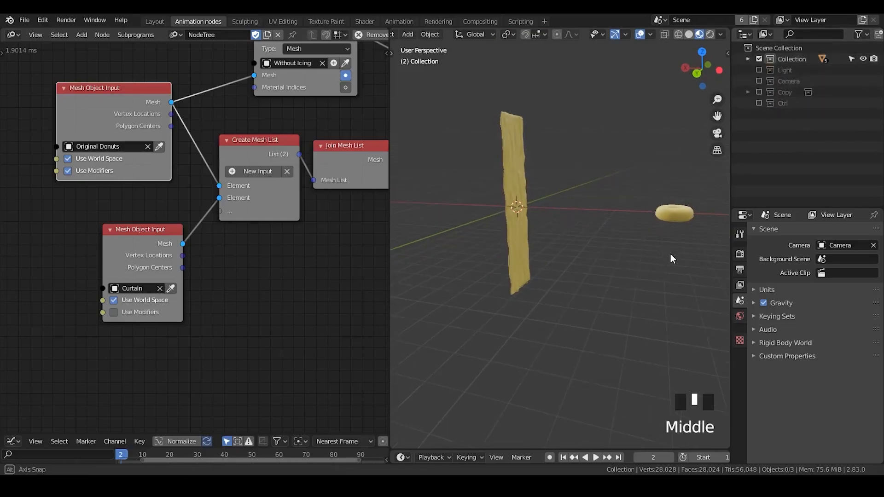
pyautogui.click(673, 216)
pyautogui.click(739, 352)
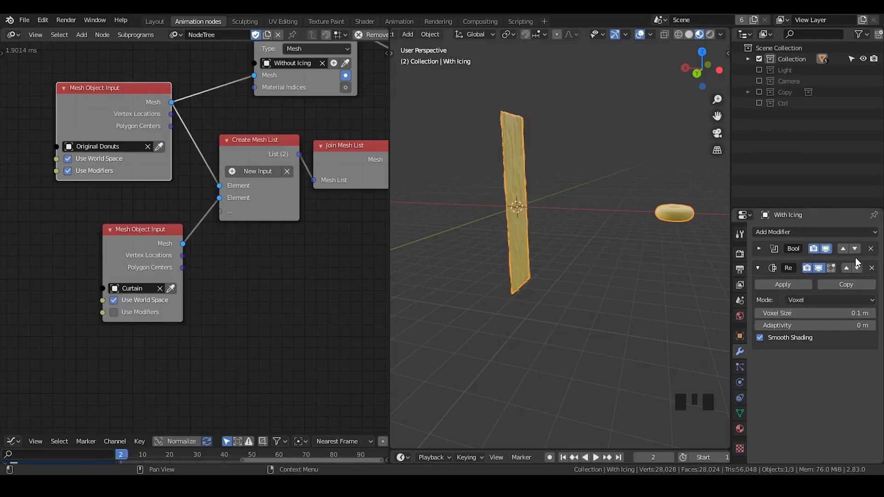
pyautogui.click(662, 206)
pyautogui.click(607, 152)
pyautogui.click(659, 217)
pyautogui.click(661, 211)
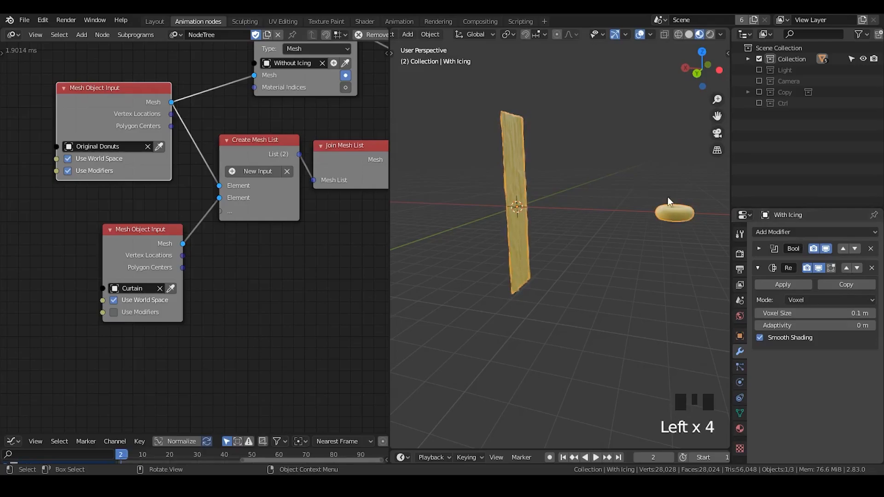
# - Toggle Use Modifiers on the Original Donuts Mesh Object Input node and leave it off
pyautogui.click(756, 104)
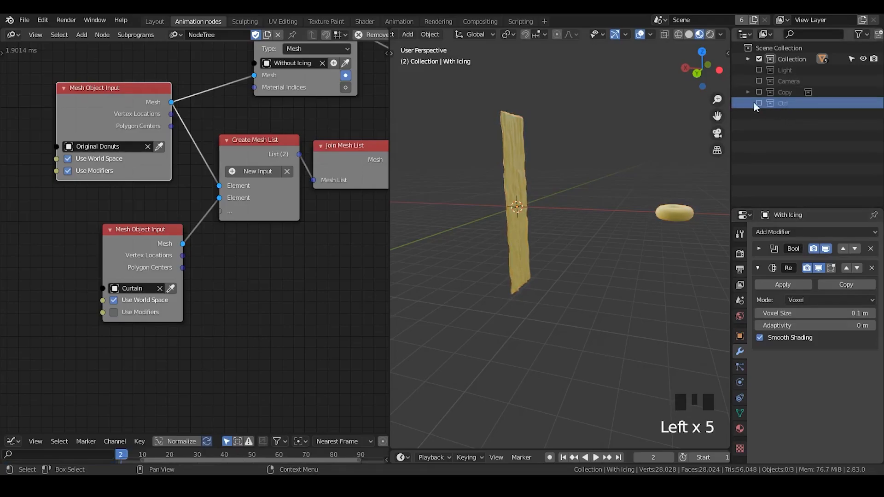
pyautogui.click(74, 171)
pyautogui.click(74, 171)
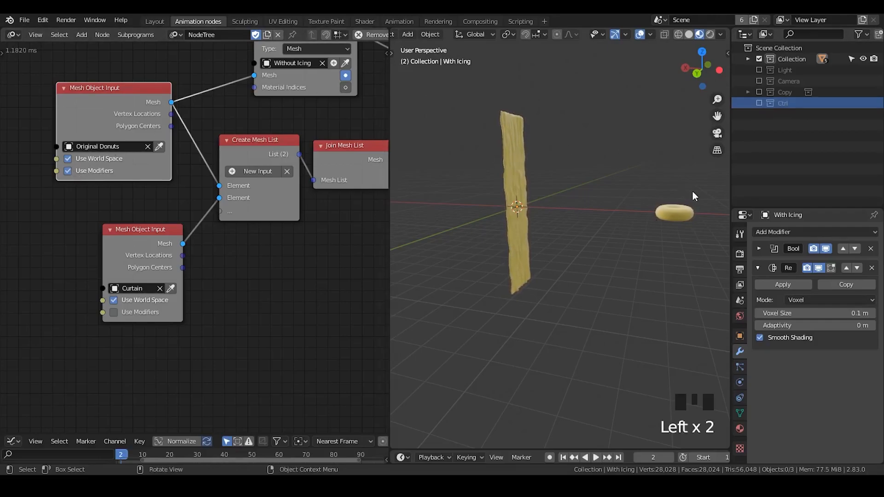
pyautogui.click(685, 215)
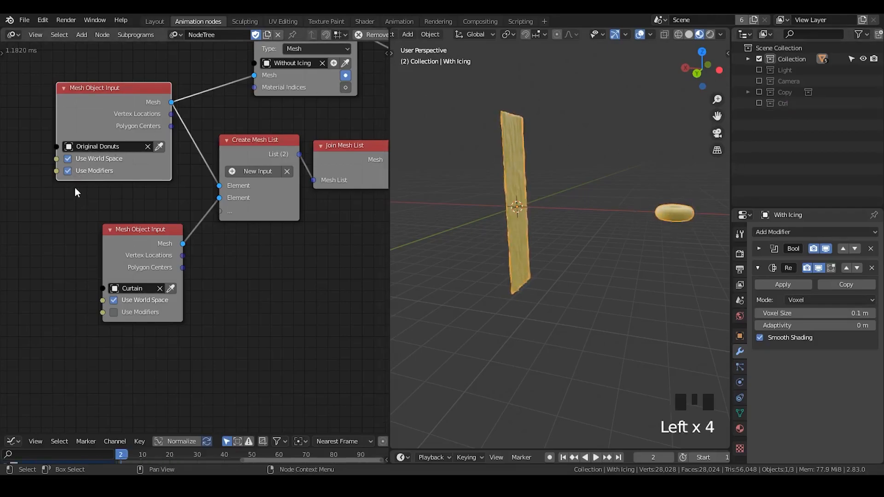
pyautogui.click(75, 172)
# - Include the Ctrl collection in the view layer again and make Original Donuts the active object
pyautogui.click(759, 103)
pyautogui.click(794, 117)
pyautogui.click(797, 124)
pyautogui.click(864, 126)
pyautogui.click(794, 129)
pyautogui.click(793, 129)
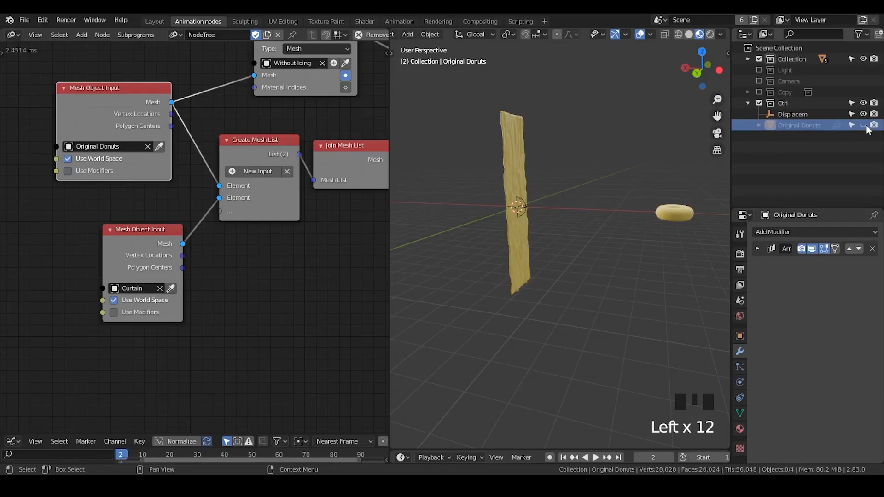
# - Show the Disable in Viewports column in the Outliner and toggle the visibility of Original Donuts, leaving it hidden
pyautogui.click(864, 125)
pyautogui.click(864, 126)
pyautogui.click(859, 34)
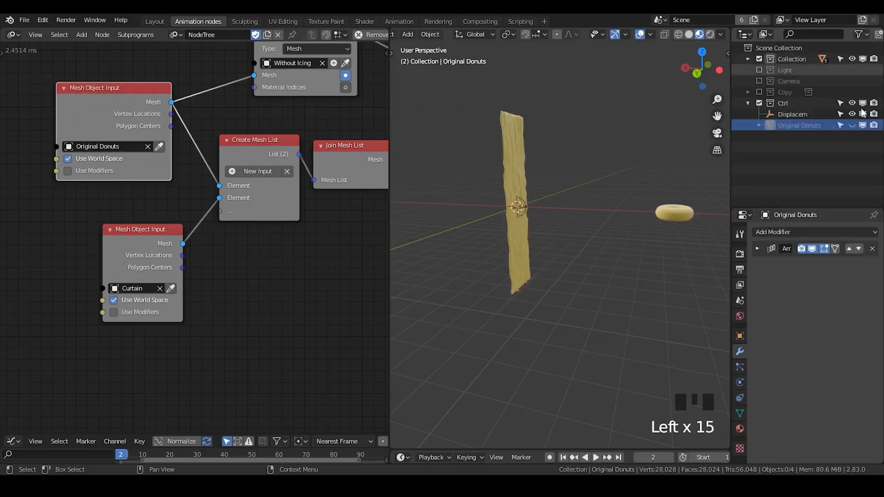
pyautogui.click(851, 124)
pyautogui.click(851, 125)
pyautogui.click(851, 125)
pyautogui.click(851, 124)
pyautogui.click(851, 124)
pyautogui.click(851, 124)
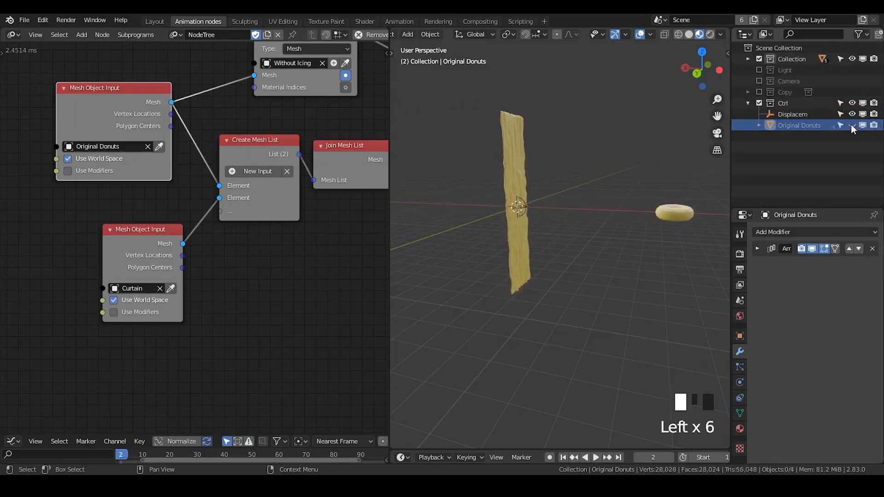
# - Turn on Use Modifiers for the Original Donuts Mesh Object Input node and widen the 3D viewport
pyautogui.click(67, 171)
pyautogui.moveTo(389, 137); pyautogui.dragTo(309, 134)
# - Examine the Render Animation and Viewport Render Animation commands and view the curtain and donuts from several angles
pyautogui.click(66, 20)
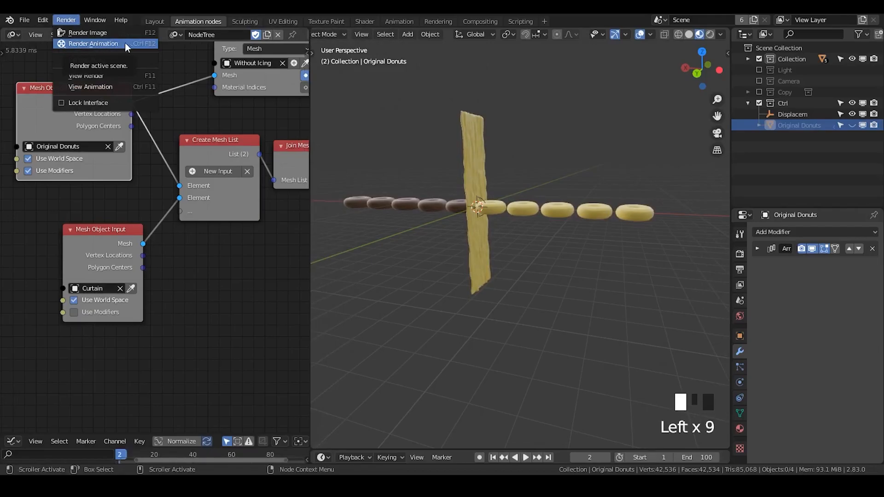
pyautogui.click(361, 34)
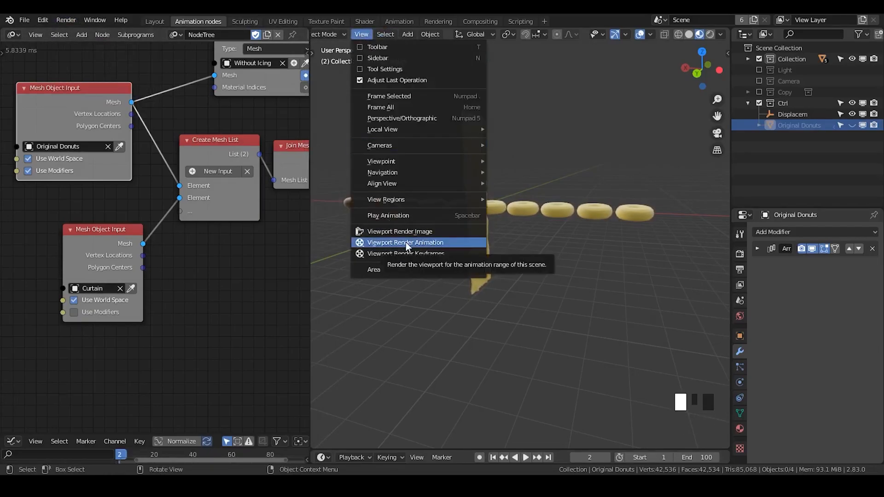
pyautogui.moveTo(477, 178); pyautogui.dragTo(501, 193, button='middle')
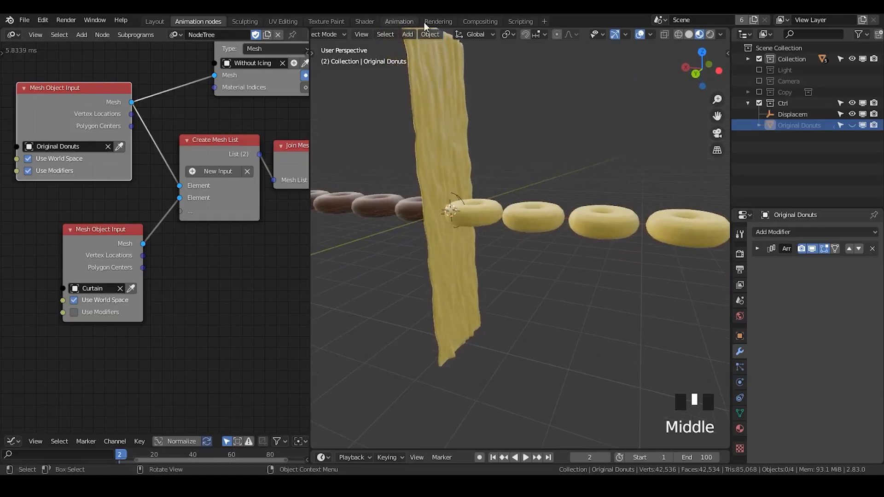
pyautogui.keyDown('shift'); pyautogui.moveTo(541, 135); pyautogui.dragTo(557, 214, button='middle'); pyautogui.keyUp('shift')
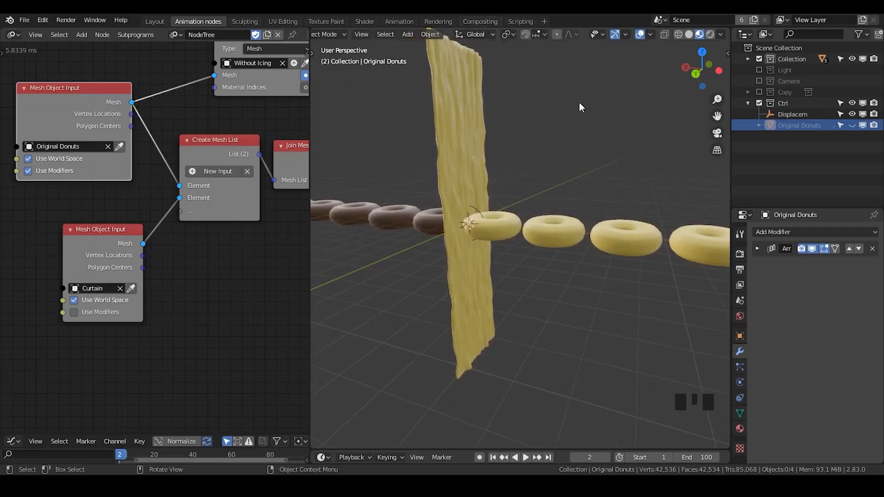
pyautogui.keyDown('ctrl'); pyautogui.moveTo(589, 176); pyautogui.dragTo(516, 267, button='middle'); pyautogui.keyUp('ctrl')
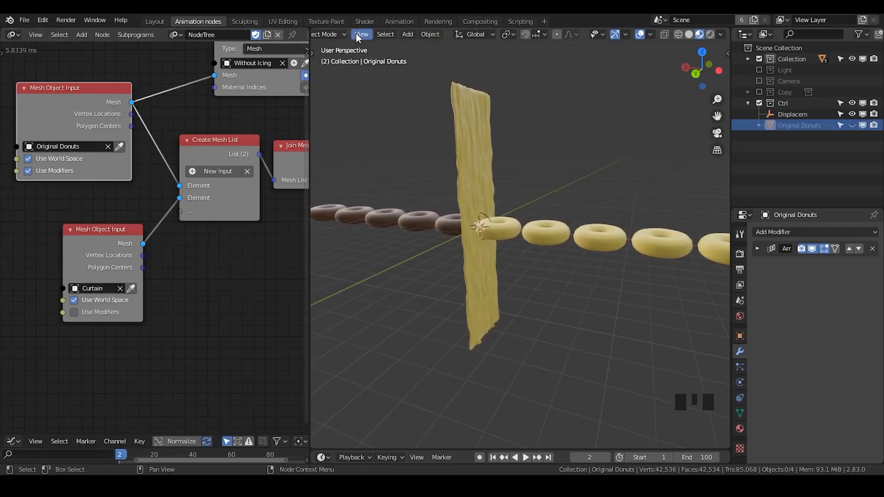
pyautogui.click(370, 36)
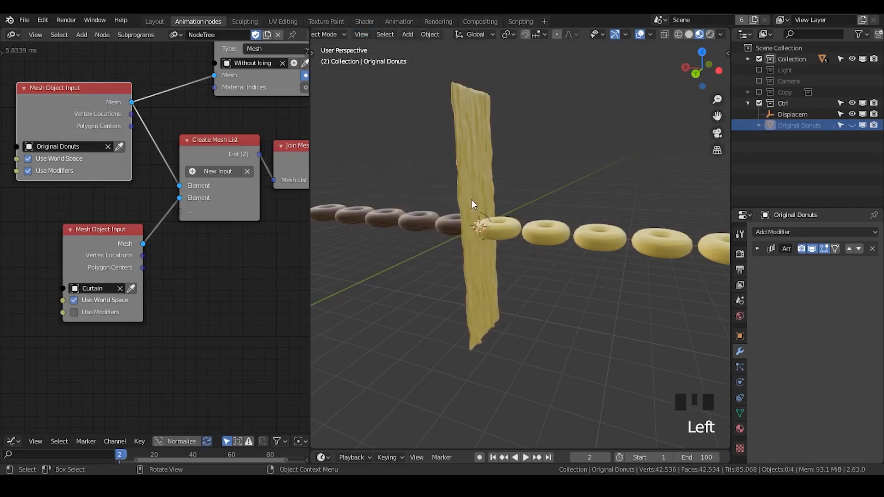
# - Select the With Icing object in the viewport and look at its combined curtain and donuts from the side
pyautogui.click(472, 201)
pyautogui.click(506, 236)
pyautogui.click(480, 196)
pyautogui.click(510, 221)
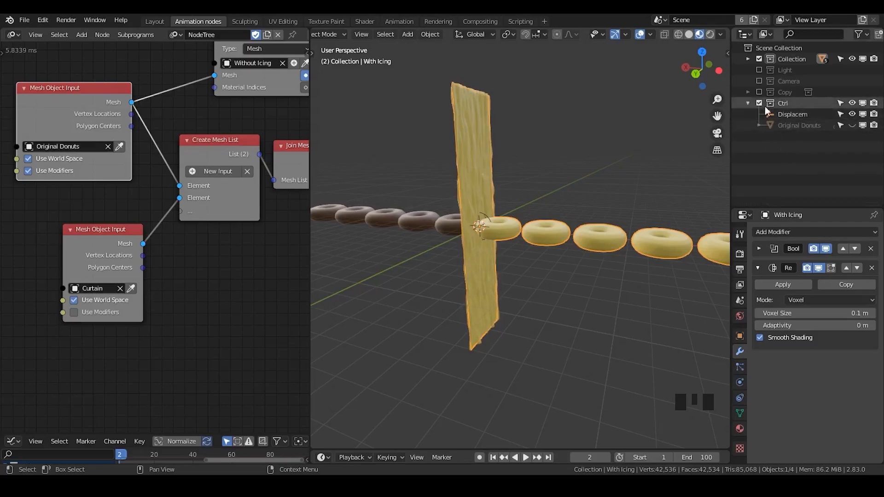
pyautogui.click(599, 158)
pyautogui.click(540, 234)
pyautogui.moveTo(541, 232); pyautogui.dragTo(541, 159, button='middle')
# - Unhide and select Original Donuts, and turn off its Array modifier for both render and viewport
pyautogui.click(792, 125)
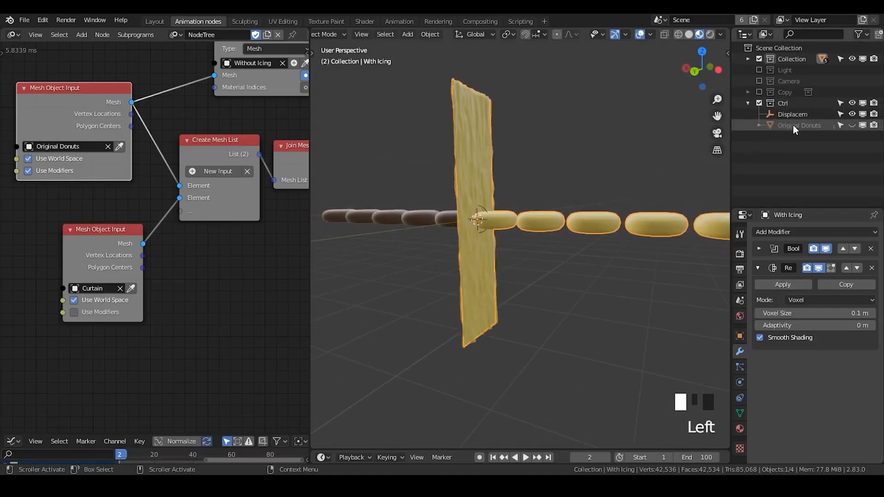
pyautogui.click(852, 125)
pyautogui.click(799, 127)
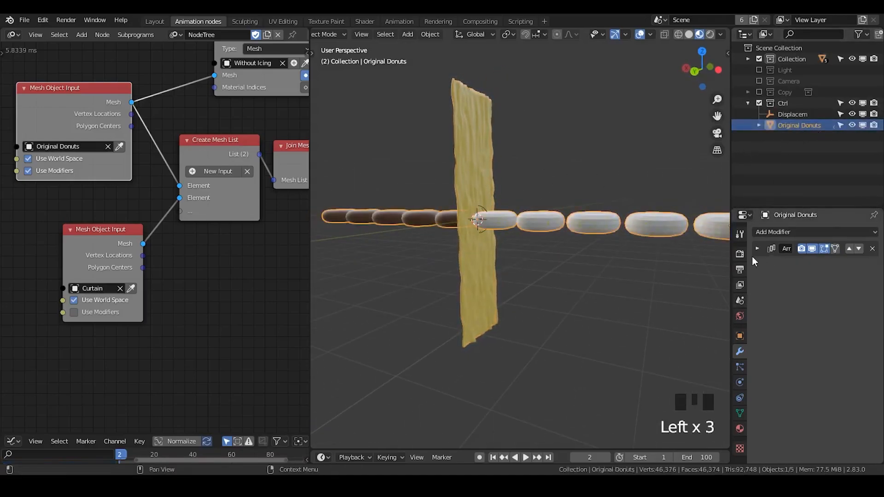
pyautogui.click(801, 249)
pyautogui.click(812, 249)
pyautogui.moveTo(10, 125); pyautogui.dragTo(91, 191, button='middle')
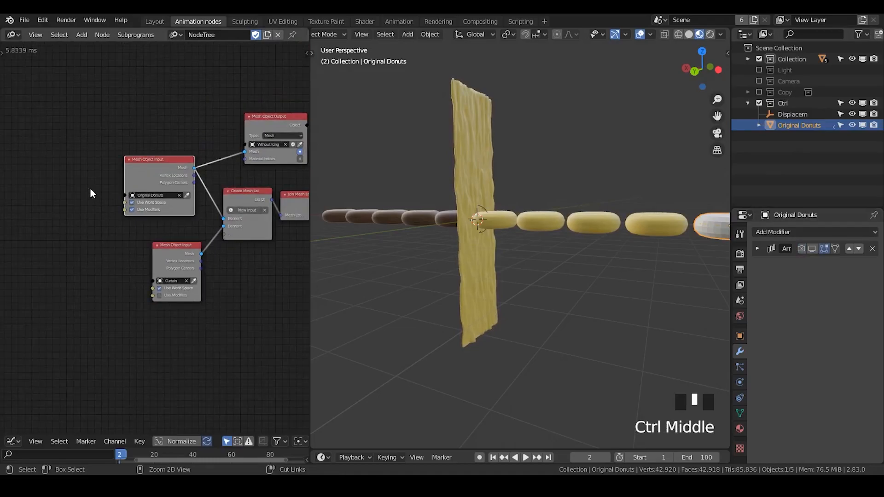
# - Widen the node editor and add an Instancing object subprogram node below the mesh list nodes
pyautogui.hotkey('ctrl', 'a')
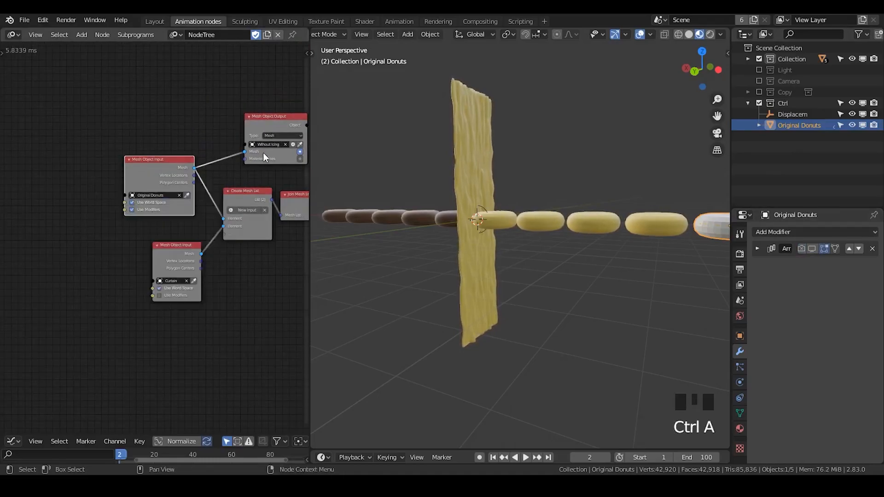
pyautogui.moveTo(310, 168); pyautogui.dragTo(489, 166)
pyautogui.moveTo(392, 250); pyautogui.dragTo(286, 212, button='middle')
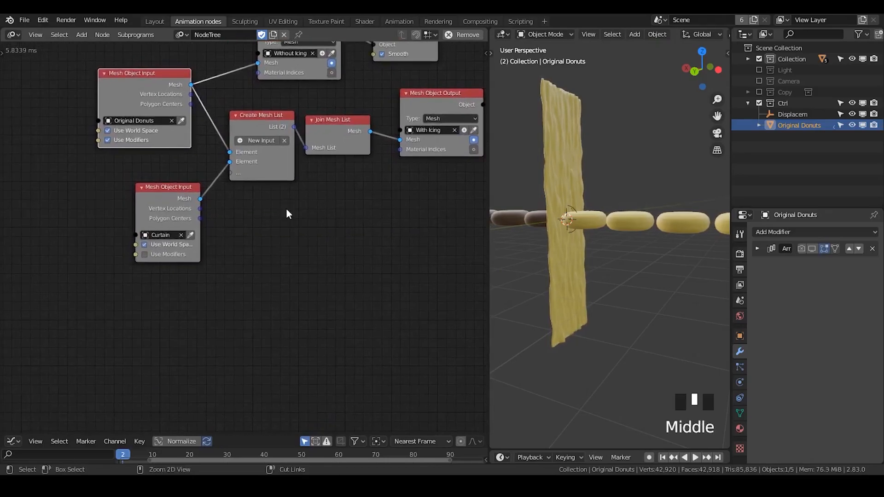
pyautogui.hotkey('ctrl', 'a')
pyautogui.write('instanci')
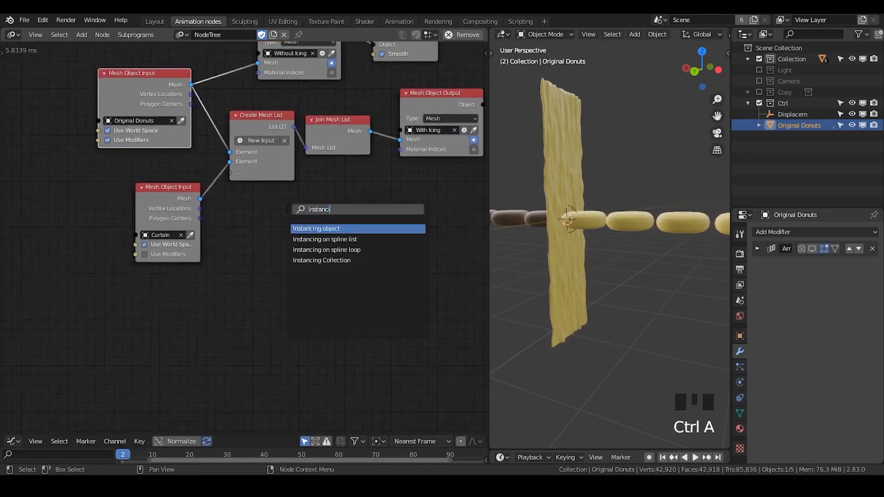
pyautogui.write('ng ob')
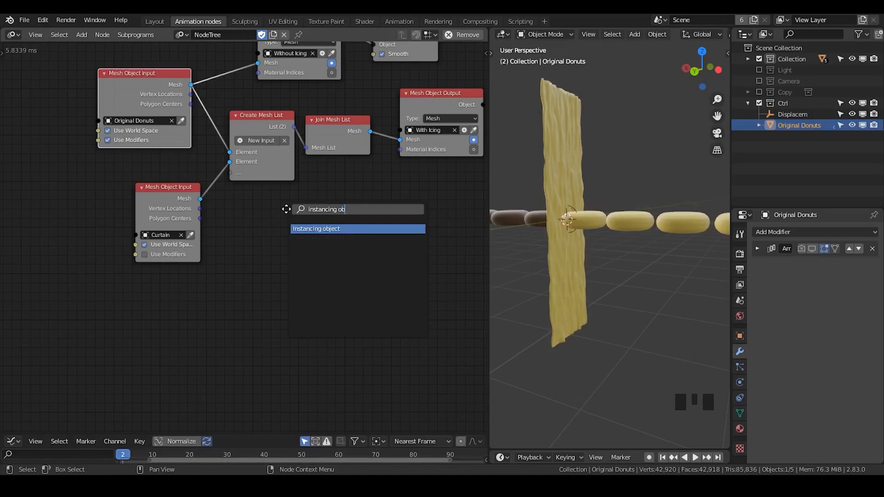
pyautogui.press('Return')
pyautogui.click(274, 199)
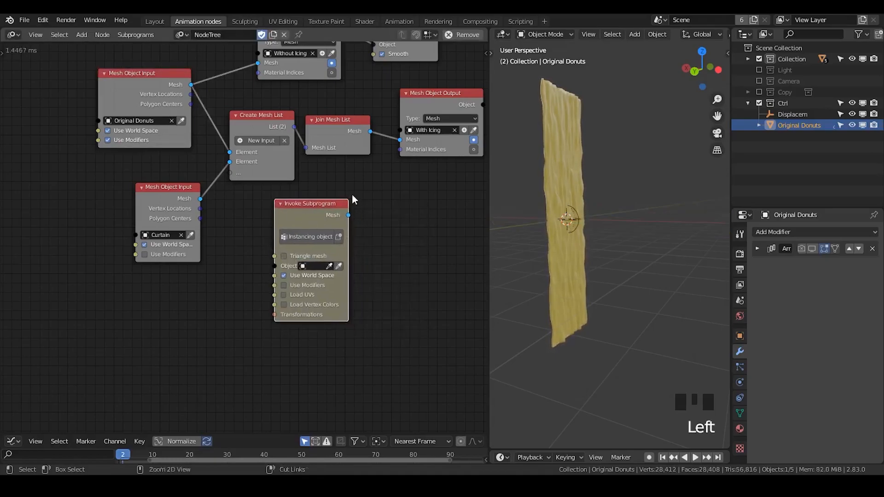
# - Add a Transform Mesh node between the Original Donuts input node and the Without Icing output node
pyautogui.hotkey('ctrl', 'a')
pyautogui.write('transform me')
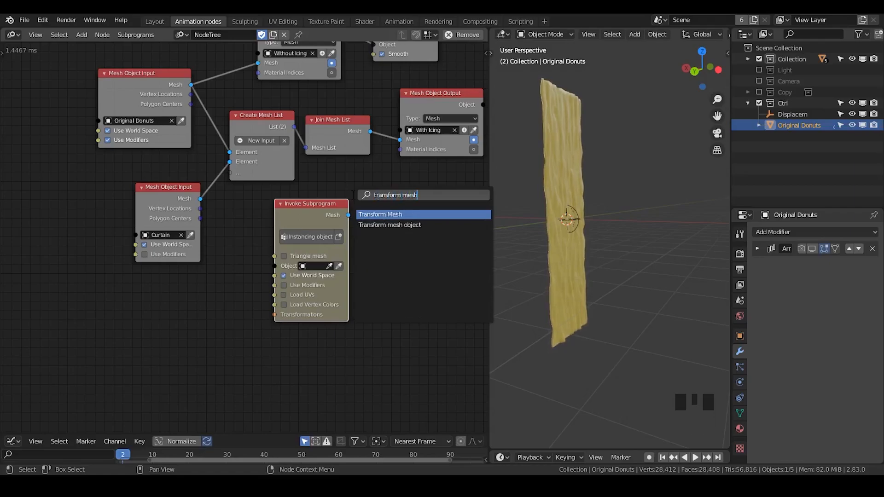
pyautogui.press('Return')
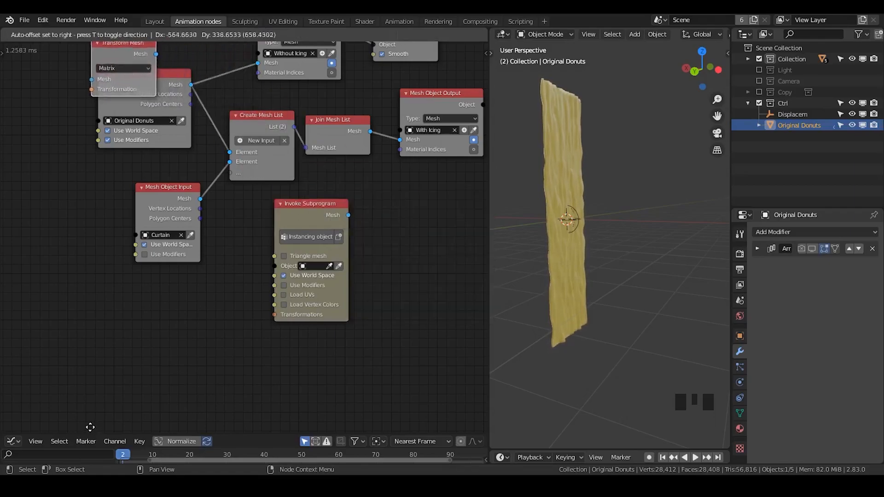
pyautogui.click(90, 430)
pyautogui.moveTo(78, 233); pyautogui.dragTo(217, 329, button='middle')
pyautogui.moveTo(296, 202); pyautogui.dragTo(124, 197)
# - Add a Distribute Matrices node with 10 X divisions and 1 Y division, and link it and the Original Donuts mesh to Transform Mesh
pyautogui.hotkey('ctrl', 'a')
pyautogui.write('distr')
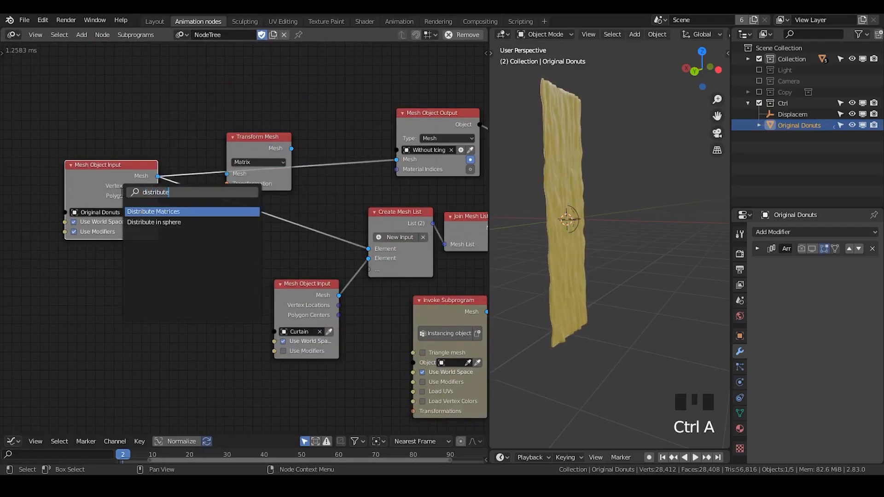
pyautogui.press('Return')
pyautogui.click(136, 340)
pyautogui.moveTo(126, 349); pyautogui.dragTo(103, 349)
pyautogui.moveTo(122, 340); pyautogui.dragTo(126, 299, button='middle')
pyautogui.moveTo(129, 298); pyautogui.dragTo(127, 299)
pyautogui.write('10')
pyautogui.press('Return')
pyautogui.moveTo(163, 242); pyautogui.dragTo(234, 143)
pyautogui.moveTo(162, 134); pyautogui.dragTo(227, 135)
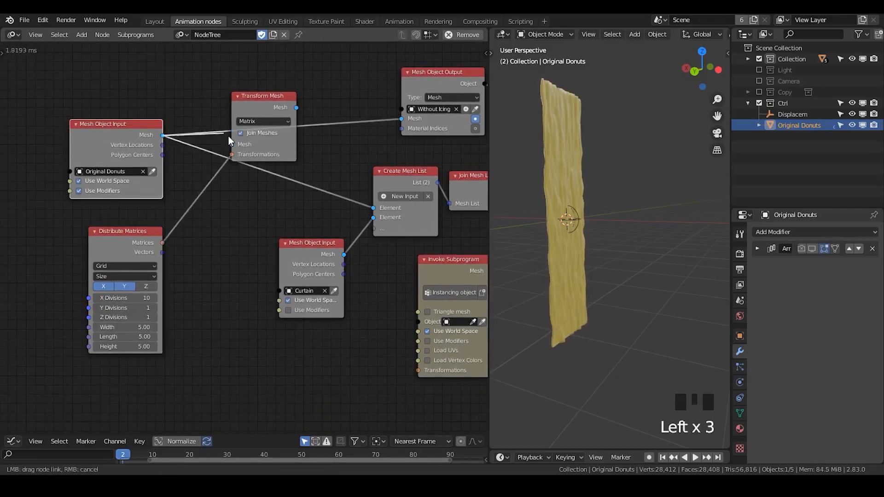
# - Route the Transform Mesh output through a reroute to Without Icing and Create Mesh List, and turn off Use Modifiers for Original Donuts
pyautogui.moveTo(297, 108); pyautogui.dragTo(330, 110)
pyautogui.keyDown('shift'); pyautogui.moveTo(329, 110); pyautogui.dragTo(327, 198, button='right'); pyautogui.keyUp('shift')
pyautogui.press('g')
pyautogui.click(369, 139)
pyautogui.moveTo(280, 96); pyautogui.dragTo(269, 122)
pyautogui.moveTo(286, 133); pyautogui.dragTo(361, 140)
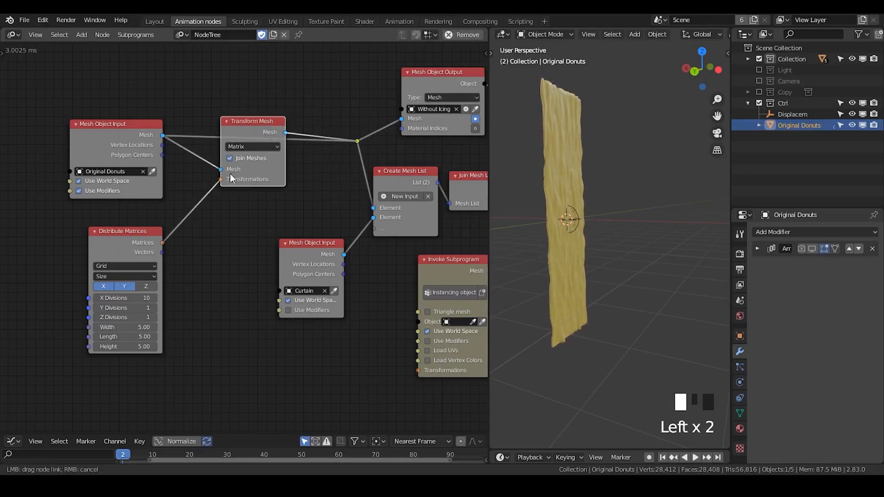
pyautogui.moveTo(117, 150); pyautogui.dragTo(134, 145)
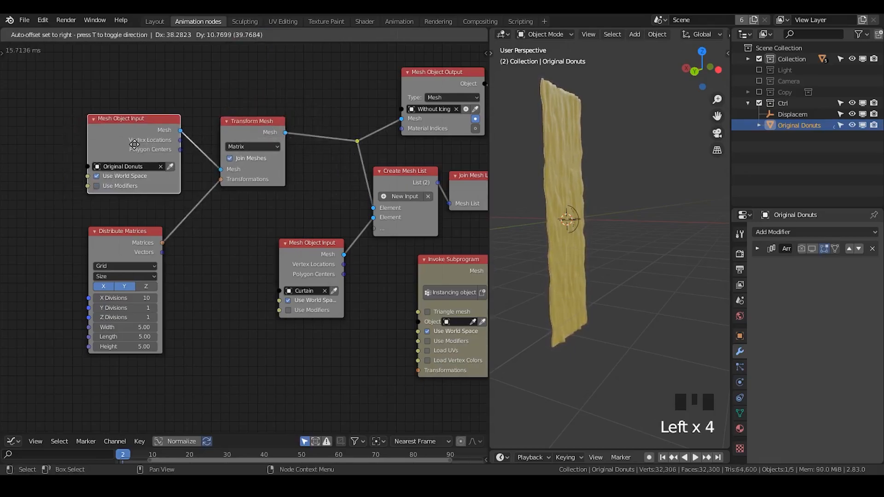
# - Exclude the Ctrl collection, select the With Icing object and turn off Use World Space for the Original Donuts input node
pyautogui.click(759, 103)
pyautogui.click(572, 175)
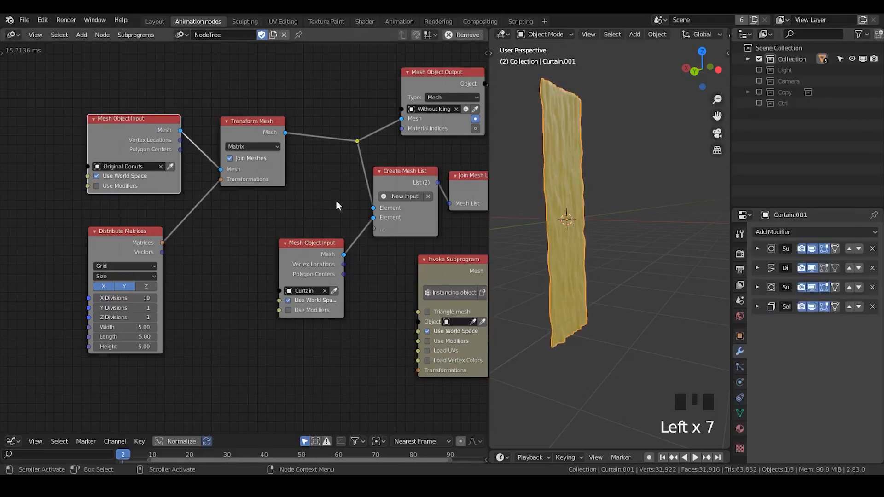
pyautogui.keyDown('ctrl'); pyautogui.moveTo(609, 217); pyautogui.dragTo(638, 200, button='middle'); pyautogui.keyUp('ctrl')
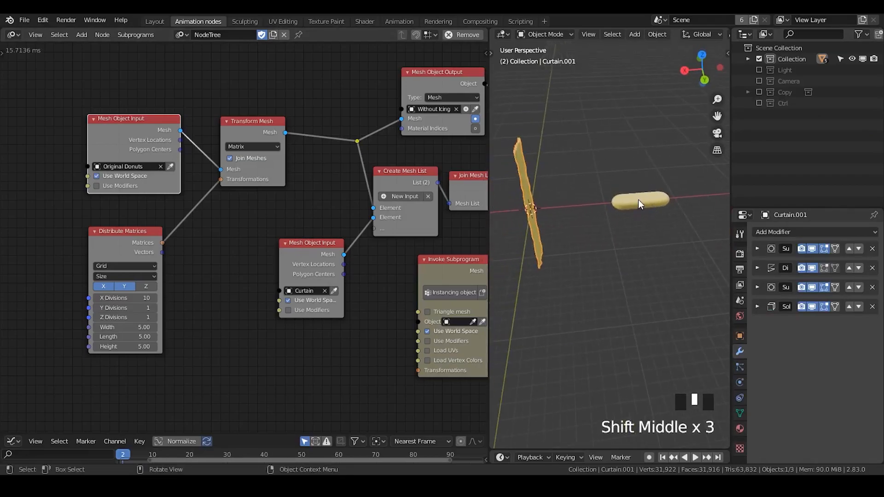
pyautogui.click(639, 200)
pyautogui.click(97, 176)
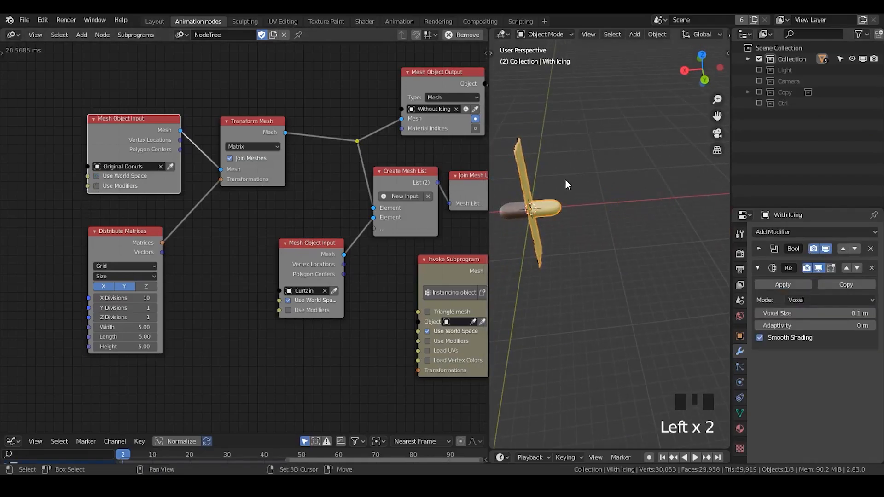
# - Set the Distribute Matrices Width to about 32.96 to space out the donuts, widen the 3D viewport and reposition the node
pyautogui.keyDown('shift'); pyautogui.moveTo(565, 180); pyautogui.dragTo(611, 180, button='middle'); pyautogui.keyUp('shift')
pyautogui.moveTo(122, 331); pyautogui.dragTo(213, 331)
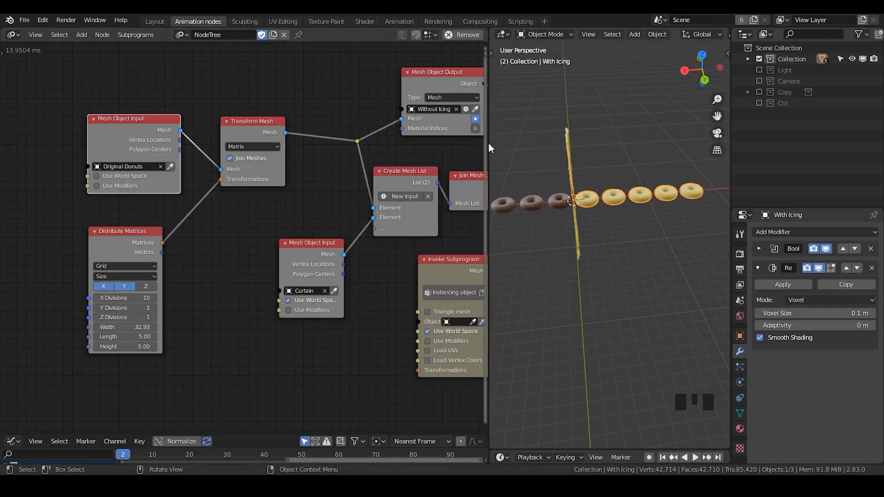
pyautogui.moveTo(490, 142); pyautogui.dragTo(304, 143)
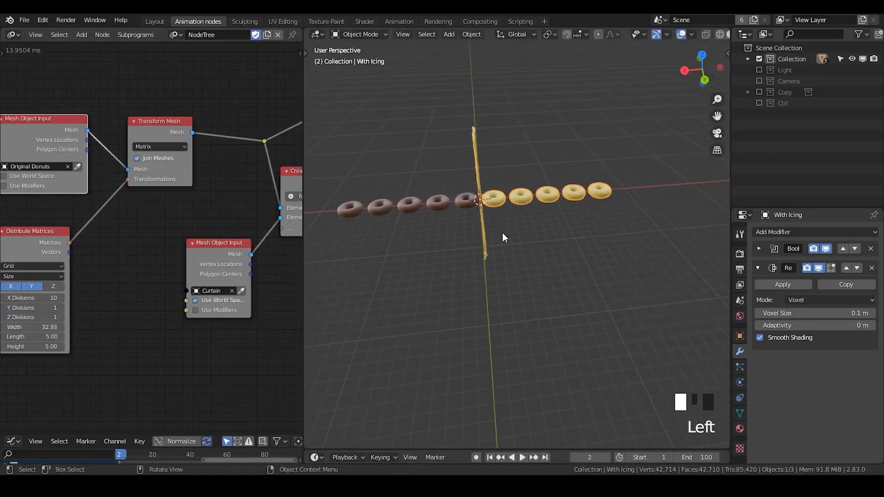
pyautogui.keyDown('shift'); pyautogui.moveTo(496, 267); pyautogui.dragTo(473, 230, button='middle'); pyautogui.keyUp('shift')
pyautogui.moveTo(532, 242); pyautogui.dragTo(399, 240, button='middle')
pyautogui.moveTo(98, 251); pyautogui.dragTo(194, 193, button='middle')
pyautogui.moveTo(128, 272); pyautogui.dragTo(130, 272)
pyautogui.moveTo(99, 187); pyautogui.dragTo(47, 192)
# - Include the Ctrl collection again and disable Original Donuts in both viewports and renders
pyautogui.hotkey('ctrl', 'a')
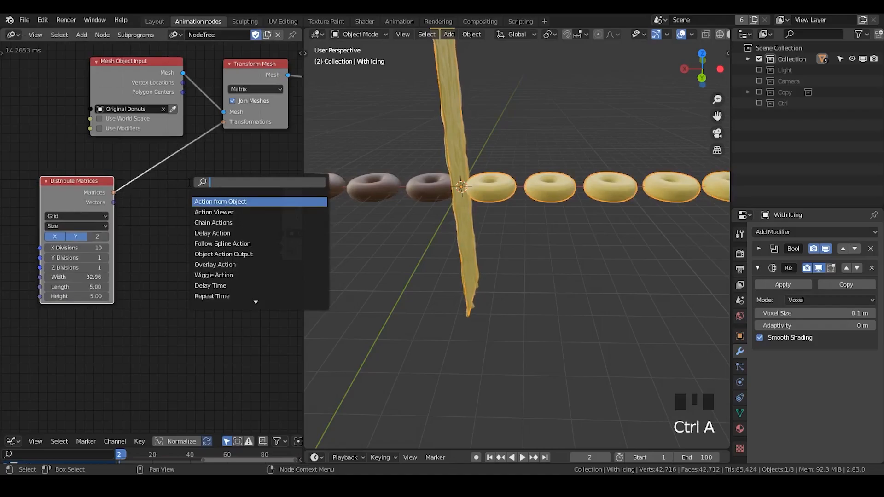
pyautogui.click(759, 103)
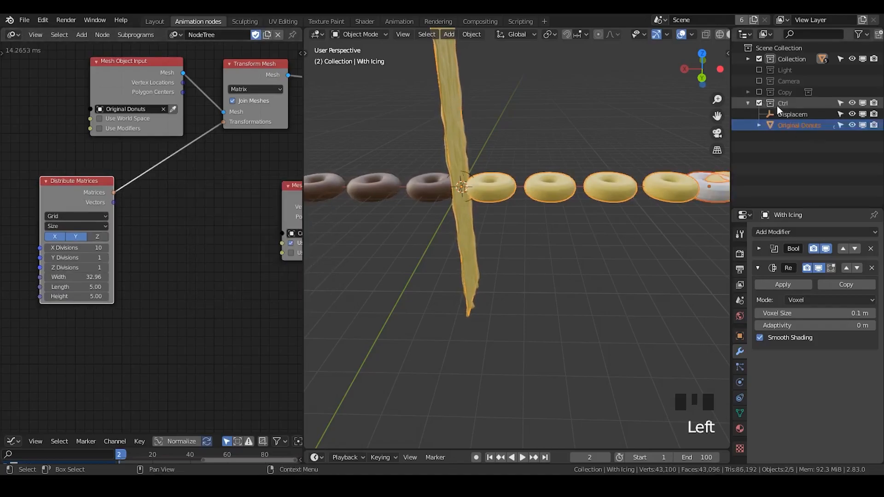
pyautogui.click(792, 115)
pyautogui.click(803, 126)
pyautogui.click(862, 126)
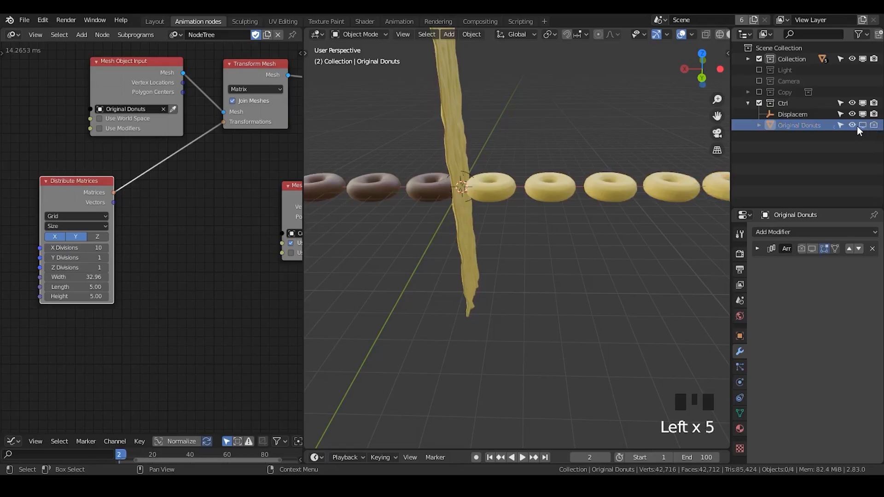
pyautogui.click(864, 126)
pyautogui.click(863, 126)
pyautogui.click(864, 126)
# - Select the With Icing object in the viewport and move the Original Donuts input node farther from Transform Mesh
pyautogui.keyDown('shift'); pyautogui.moveTo(571, 216); pyautogui.dragTo(554, 193, button='middle'); pyautogui.keyUp('shift')
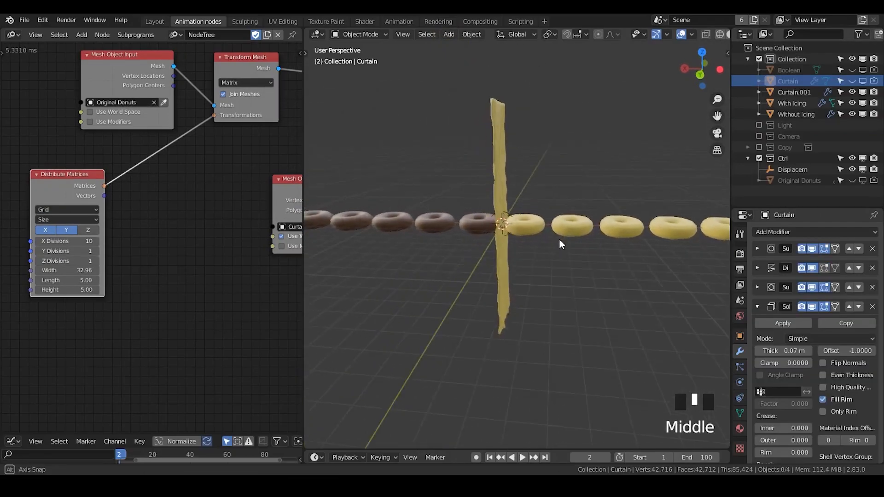
pyautogui.moveTo(559, 239); pyautogui.dragTo(536, 223, button='middle')
pyautogui.scroll(3, 506, 206)
pyautogui.scroll(-2, 506, 207)
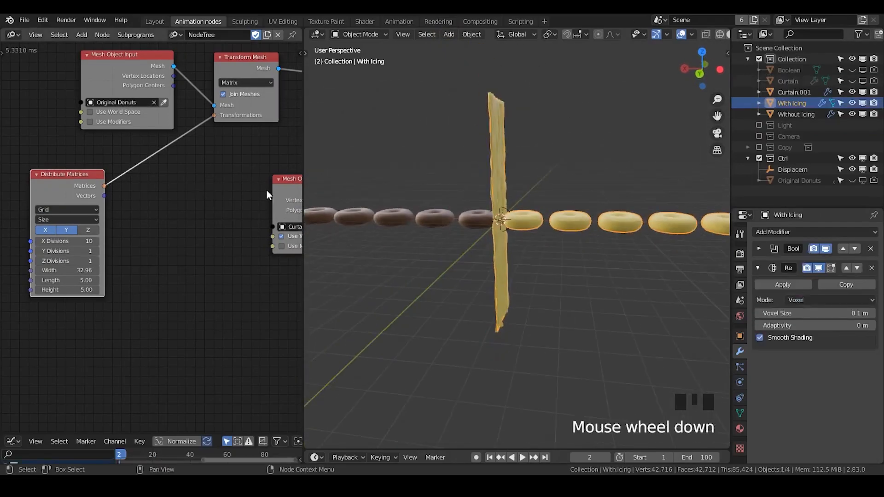
pyautogui.moveTo(130, 64); pyautogui.dragTo(76, 53)
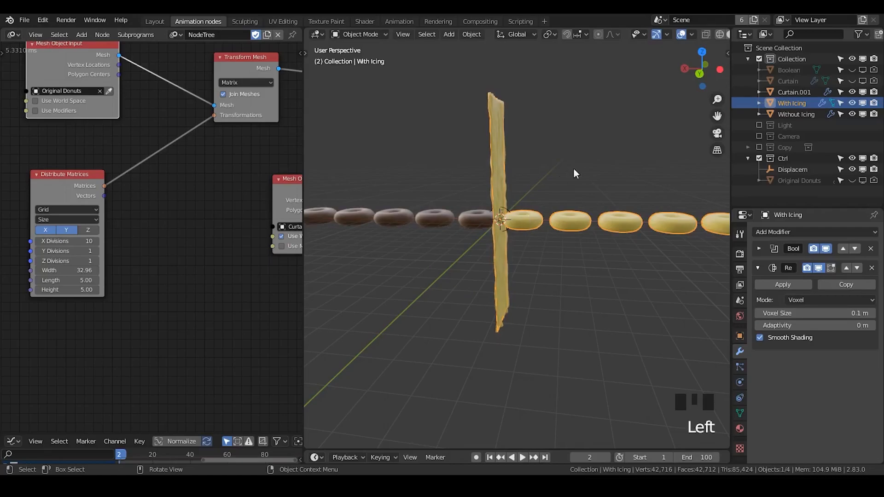
pyautogui.click(599, 169)
pyautogui.click(531, 224)
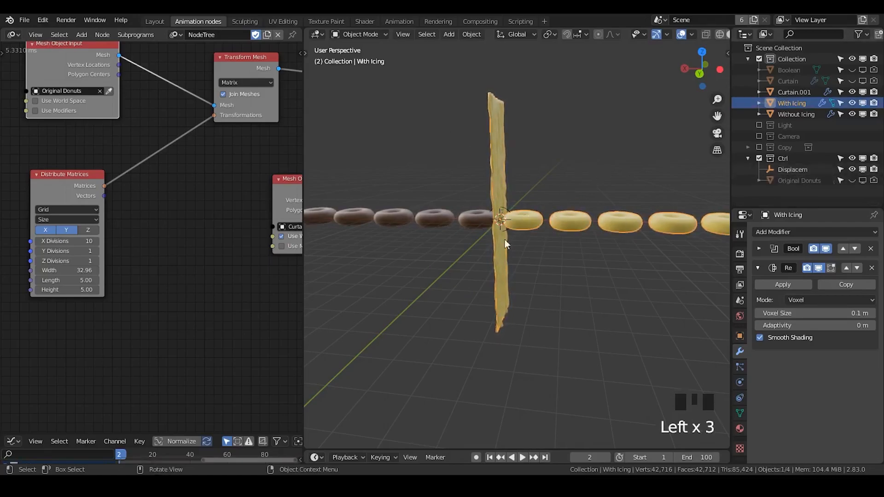
# - Insert a Transform Matrix node on the link between Distribute Matrices and Transform Mesh, with room around it
pyautogui.click(194, 161)
pyautogui.hotkey('ctrl', 'a')
pyautogui.write('transform ma')
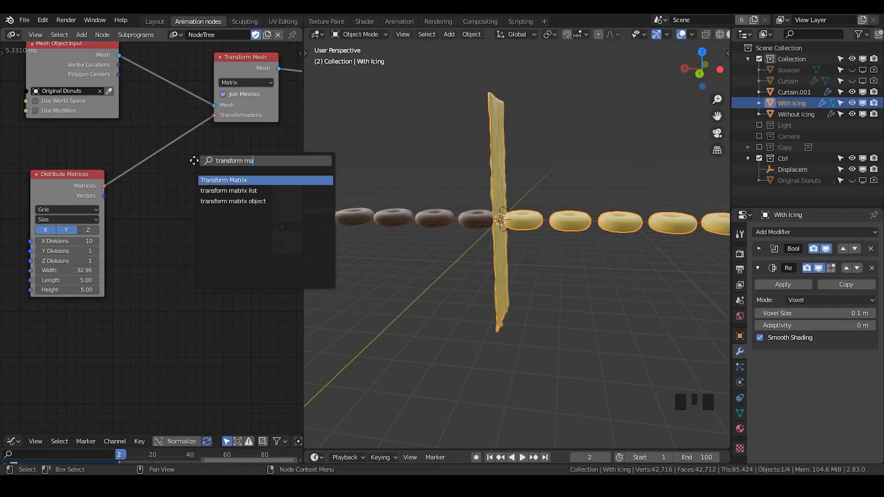
pyautogui.press('Return')
pyautogui.click(143, 173)
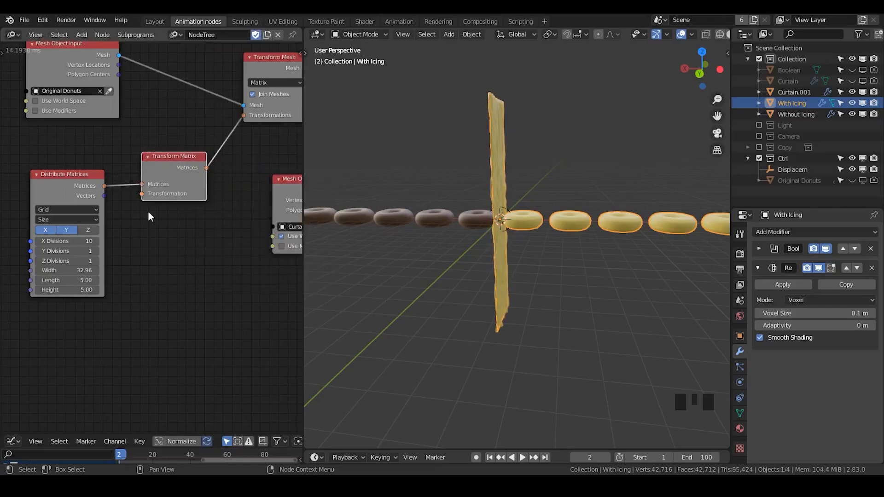
pyautogui.moveTo(148, 211); pyautogui.dragTo(217, 191, button='middle')
pyautogui.click(217, 195)
pyautogui.moveTo(165, 175); pyautogui.dragTo(117, 155)
# - Duplicate the Displacem empty in place and rename the copy Ctrl
pyautogui.click(773, 167)
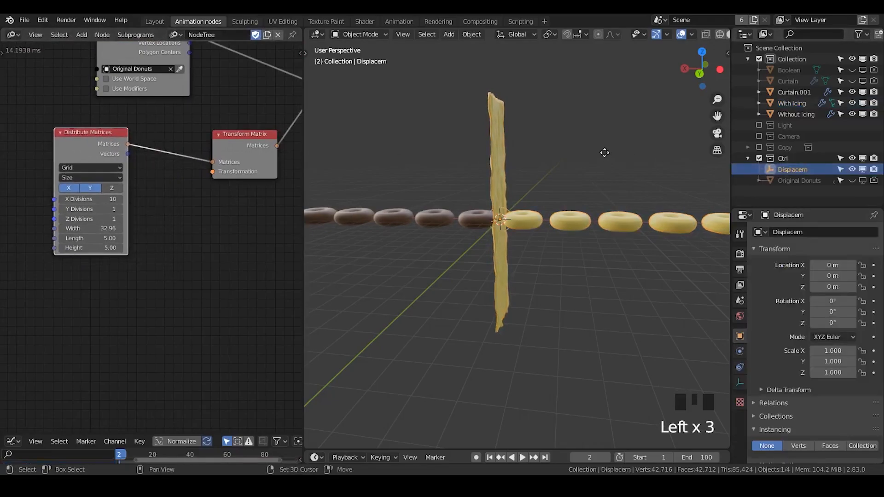
pyautogui.hotkey('shift', 'd')
pyautogui.click(604, 153)
pyautogui.click(816, 169)
pyautogui.doubleClick(817, 182)
pyautogui.write('D')
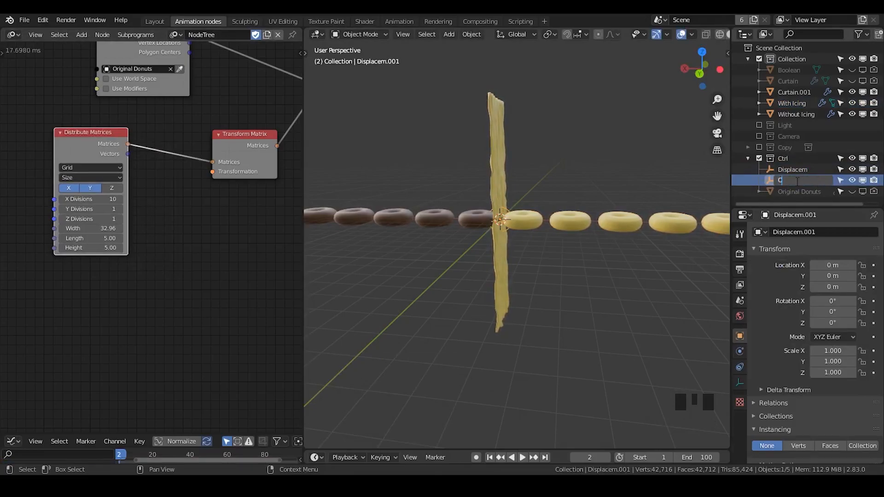
pyautogui.press('Return')
# - Add an Object Matrix Input node for the Ctrl empty and link its World output to the Transform Matrix Transformation input
pyautogui.hotkey('ctrl', 'a')
pyautogui.write('object matrix')
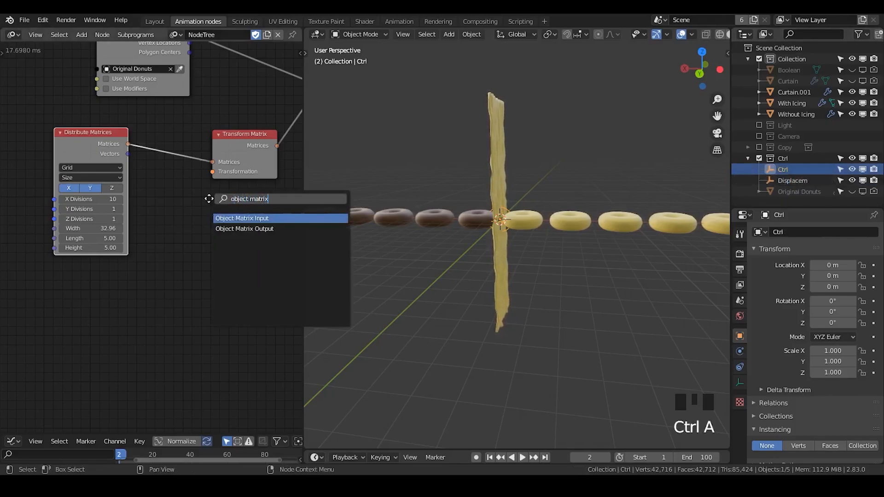
pyautogui.press('Return')
pyautogui.click(171, 283)
pyautogui.moveTo(171, 279); pyautogui.dragTo(213, 172)
pyautogui.click(162, 297)
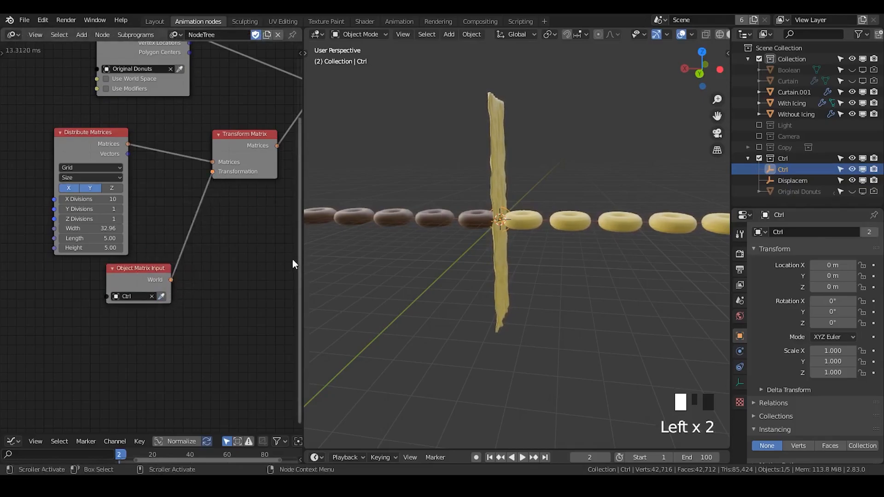
# - Enlarge the timeline area and test moving the Ctrl empty along the X axis
pyautogui.moveTo(444, 449); pyautogui.dragTo(444, 346)
pyautogui.keyDown('shift'); pyautogui.moveTo(548, 228); pyautogui.dragTo(562, 244, button='middle'); pyautogui.keyUp('shift')
pyautogui.press('g')
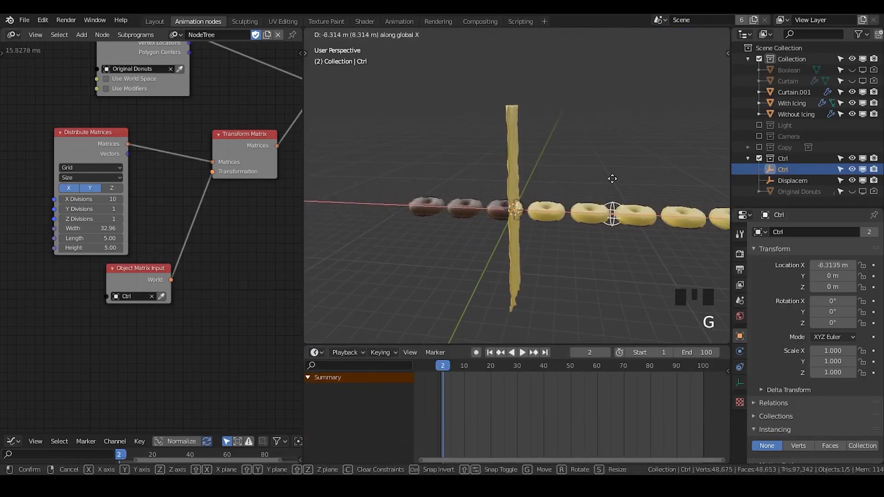
pyautogui.rightClick(560, 176)
# - Add a 3D Viewer node linked to the Distribute Matrices output to display the matrices in the viewport
pyautogui.moveTo(117, 148); pyautogui.dragTo(117, 144)
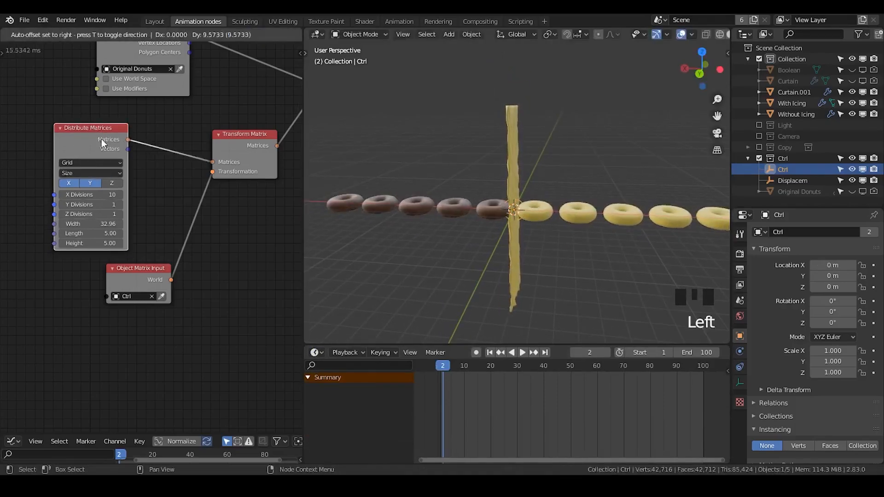
pyautogui.hotkey('ctrl', 'a')
pyautogui.write('3D')
pyautogui.press('Return')
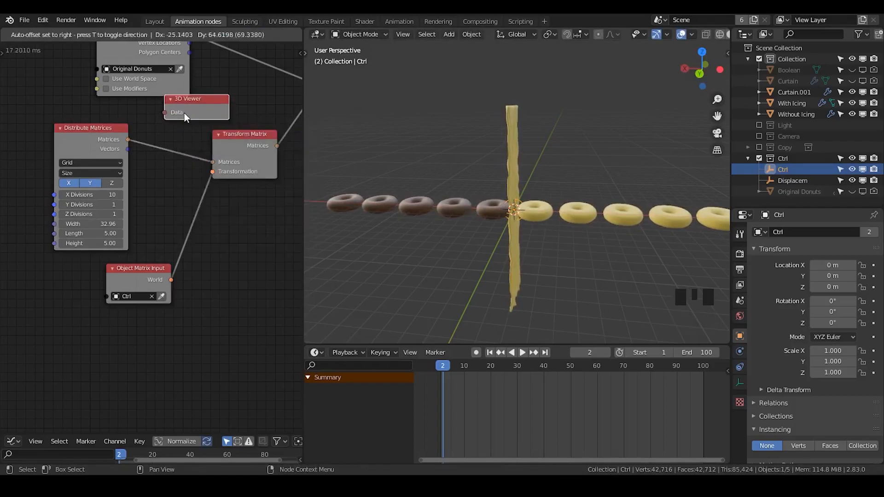
pyautogui.click(184, 115)
pyautogui.moveTo(133, 135); pyautogui.dragTo(208, 119)
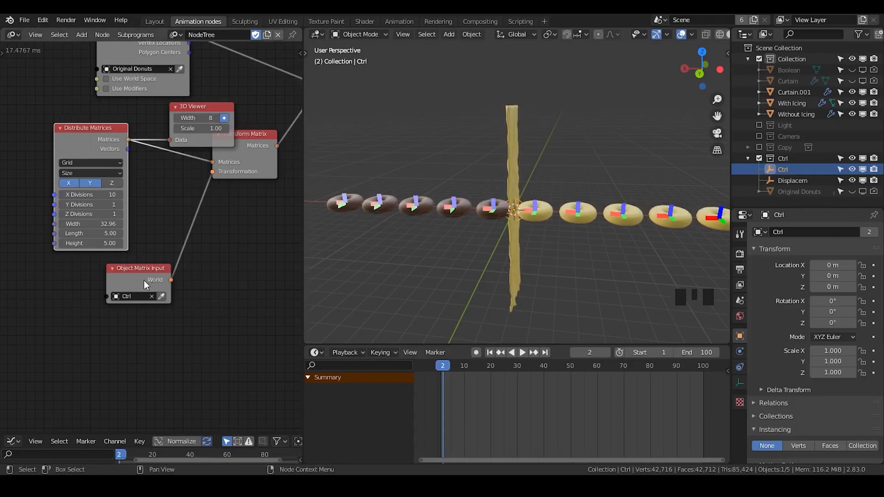
pyautogui.moveTo(145, 284); pyautogui.dragTo(137, 294)
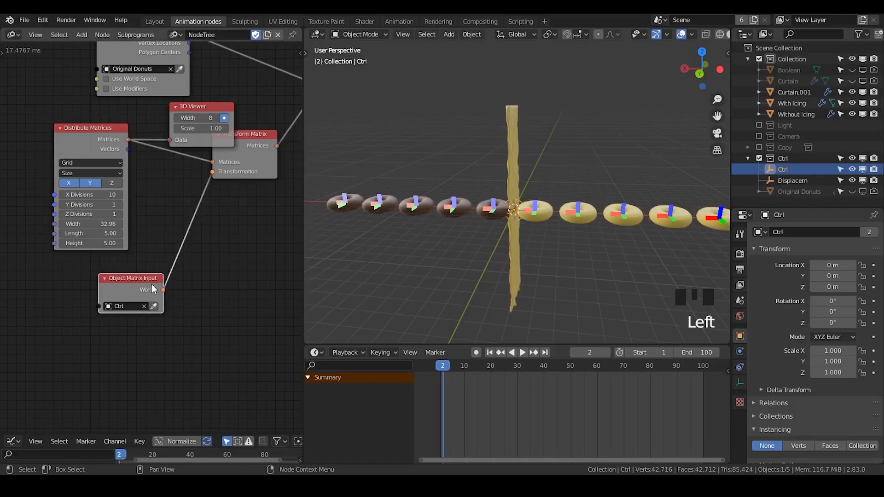
# - Test moving the Ctrl empty along X against the displayed matrices, and delete the 3D Viewer node
pyautogui.click(803, 171)
pyautogui.press('g')
pyautogui.press('x')
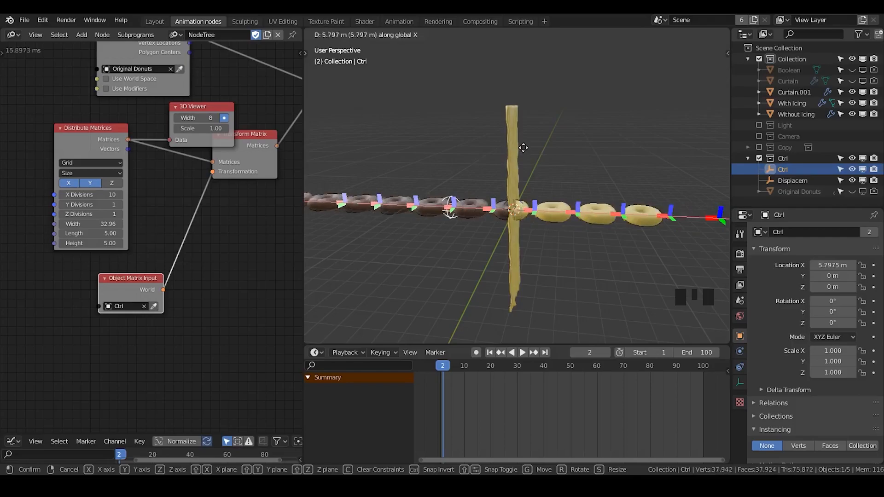
pyautogui.press('Escape')
pyautogui.click(190, 110)
pyautogui.press('x')
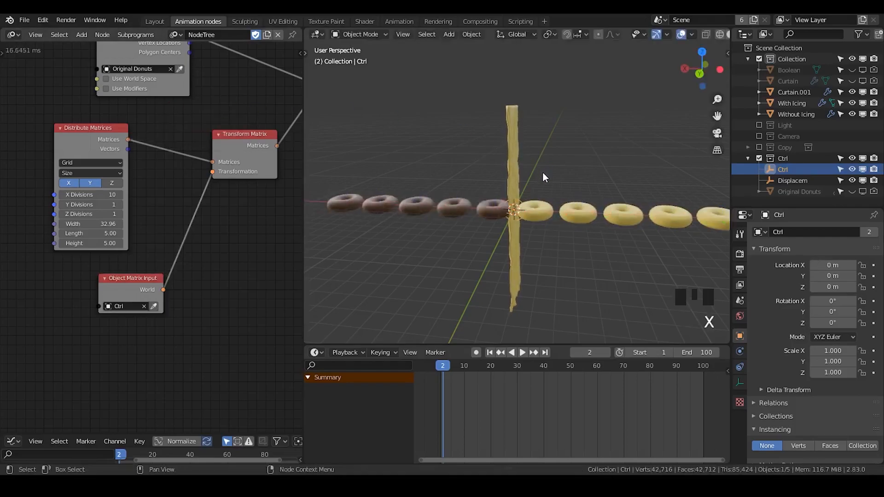
# - Move the Ctrl empty back and forth along the X axis to test the donuts passing through the icing curtain up close
pyautogui.keyDown('ctrl'); pyautogui.moveTo(561, 239); pyautogui.dragTo(601, 188, button='middle'); pyautogui.keyUp('ctrl')
pyautogui.press('g')
pyautogui.press('x')
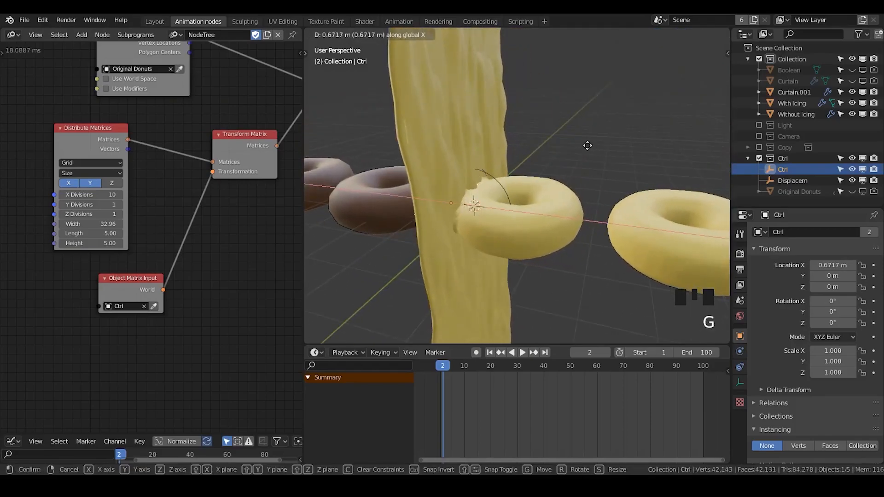
pyautogui.click(431, 196)
pyautogui.press('g')
pyautogui.press('x')
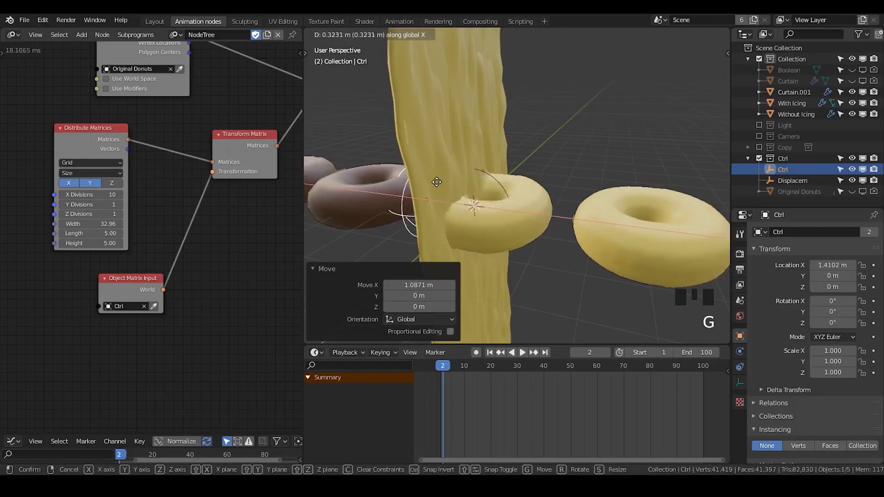
pyautogui.click(347, 273)
pyautogui.keyDown('shift'); pyautogui.moveTo(358, 255); pyautogui.dragTo(522, 193, button='middle'); pyautogui.keyUp('shift')
pyautogui.click(521, 193)
pyautogui.click(410, 179)
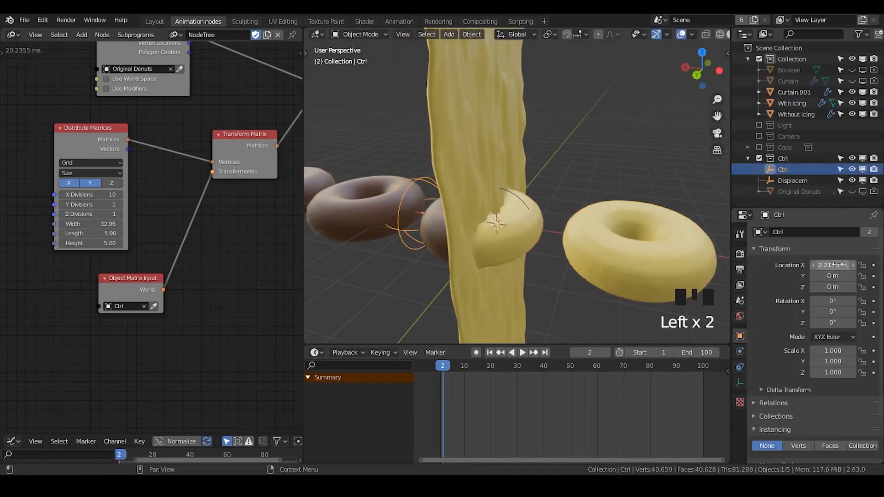
pyautogui.press('g')
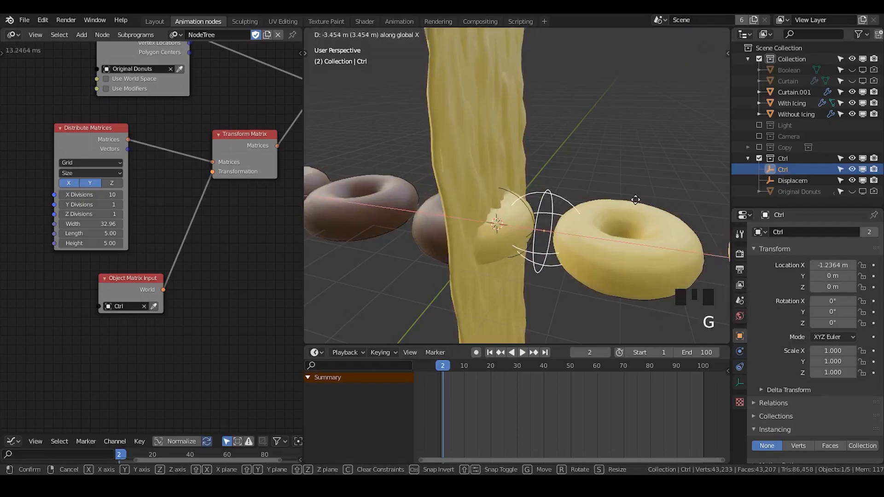
pyautogui.click(559, 192)
# - Try moving the Displacem empty along the Z axis to shift the icing curtain's displacement, and clear the selection
pyautogui.click(523, 206)
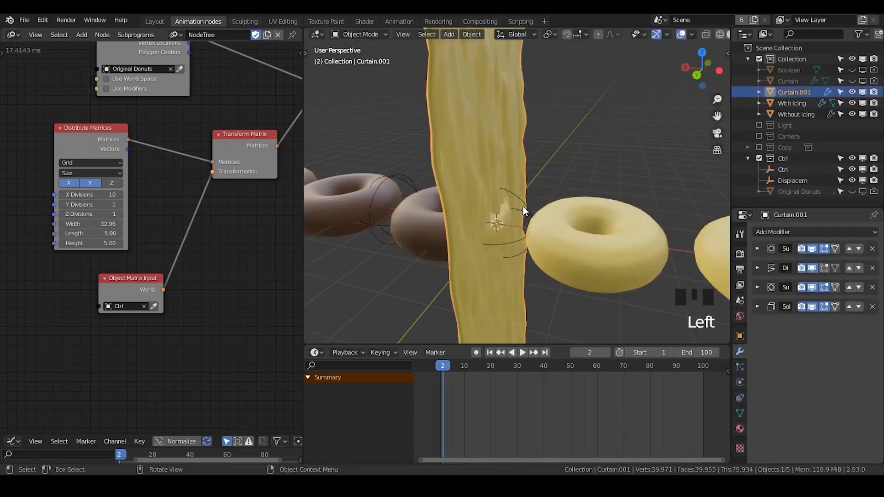
pyautogui.click(531, 211)
pyautogui.press('g')
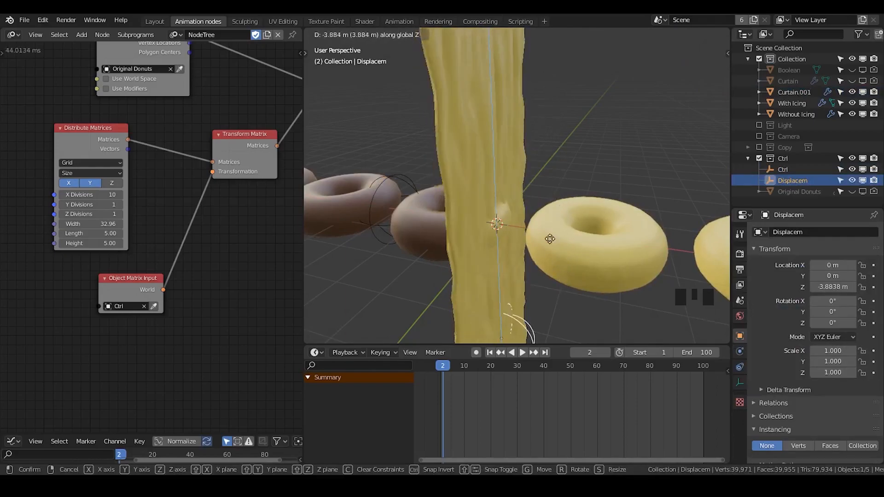
pyautogui.rightClick(570, 162)
pyautogui.moveTo(570, 162); pyautogui.dragTo(579, 229, button='middle')
pyautogui.click(584, 157)
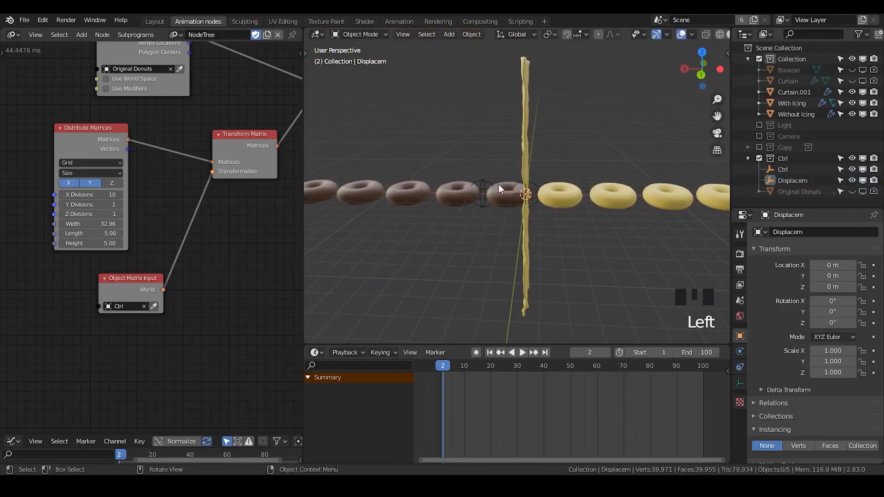
pyautogui.click(739, 317)
pyautogui.click(741, 336)
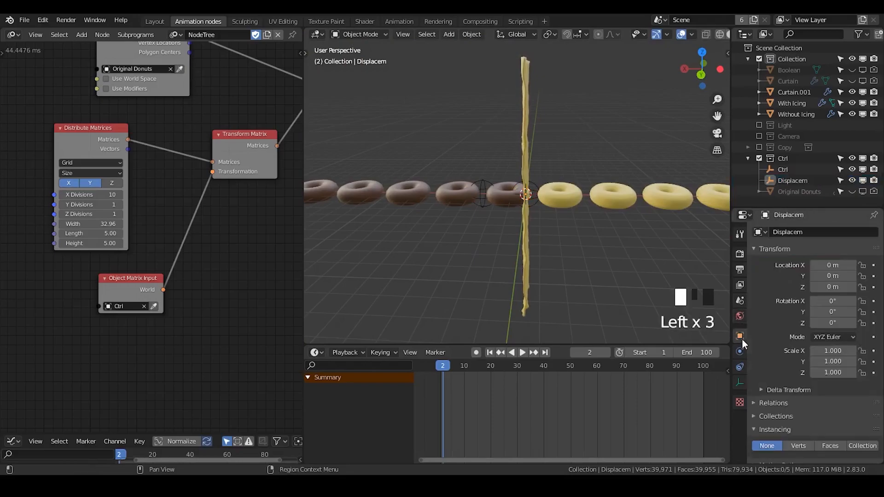
pyautogui.keyDown('ctrl'); pyautogui.moveTo(623, 189); pyautogui.dragTo(561, 137, button='middle'); pyautogui.keyUp('ctrl')
pyautogui.click(568, 154)
pyautogui.click(562, 136)
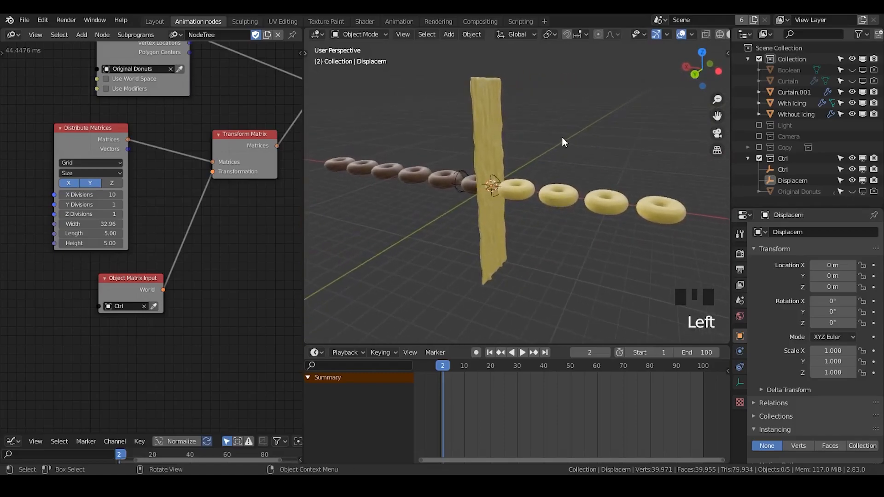